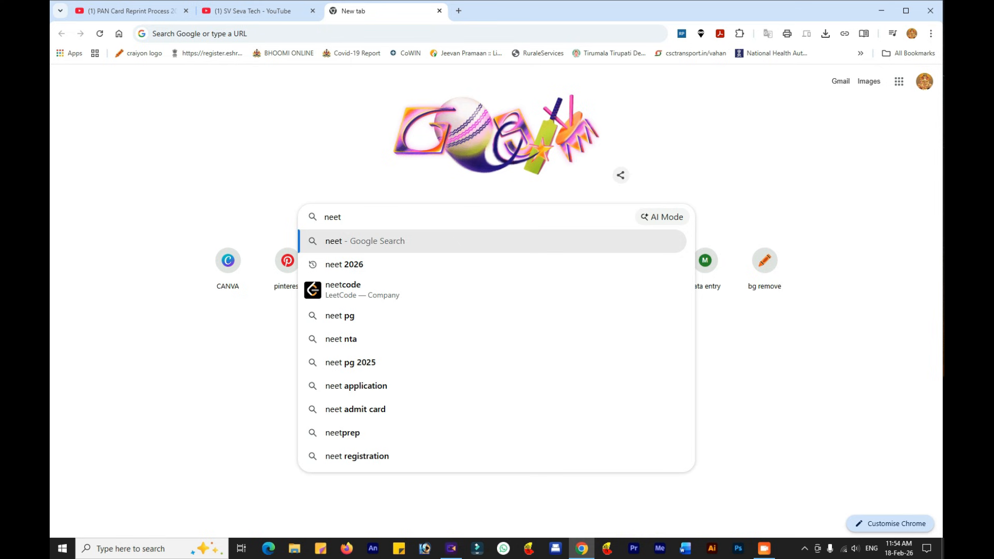
Step: Search Google for "neet 2026" and open the NEET(UG) – 2026 registration notice on the official NEET website
left_click(344, 264)
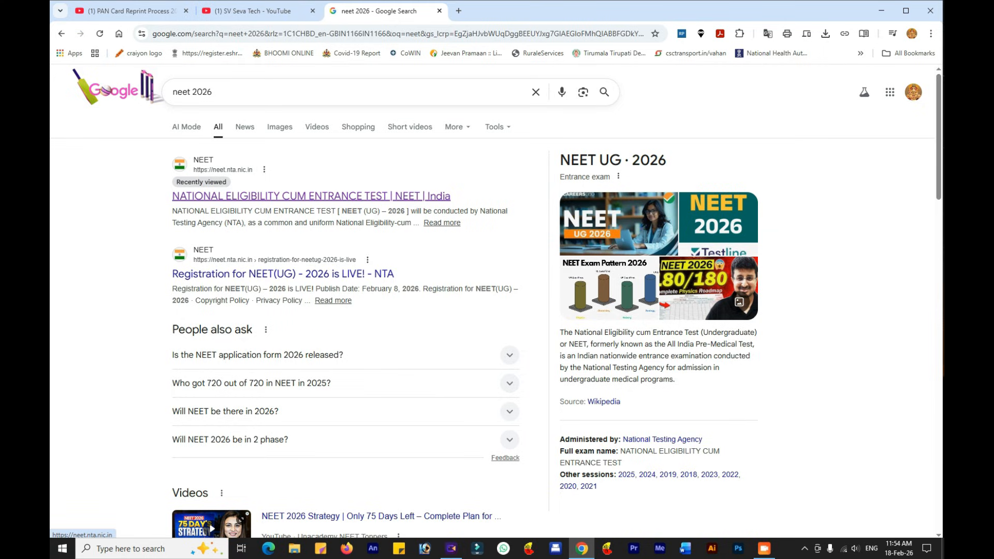
left_click(376, 196)
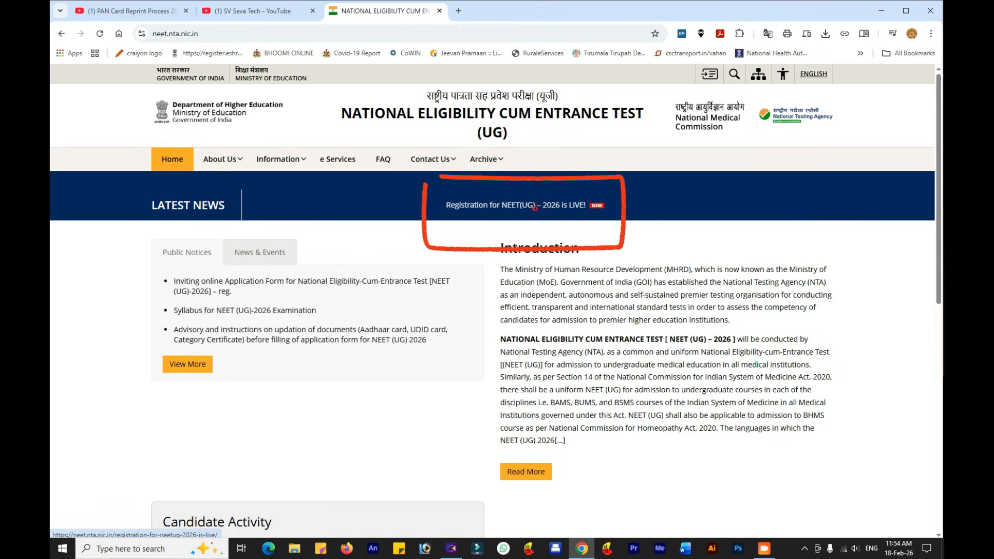
left_click(535, 206)
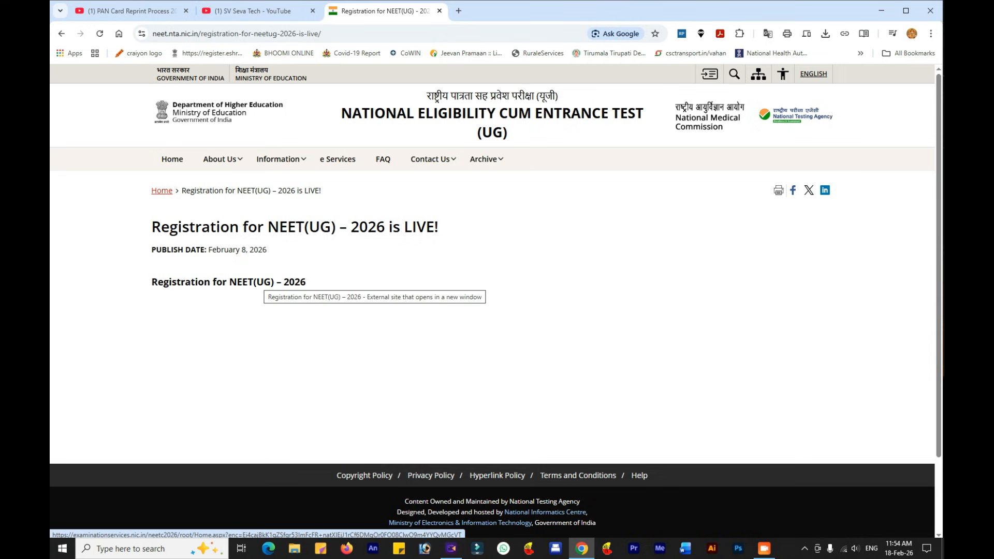
Step: Open the NEET(UG) – 2026 registration portal and start a new registration
left_click(261, 282)
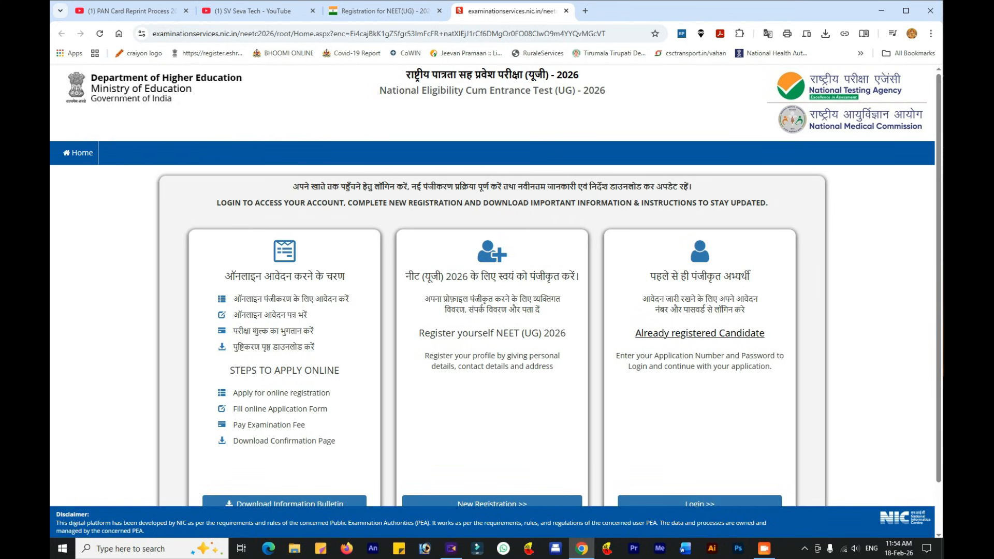
scroll(496, 296, "down", 1)
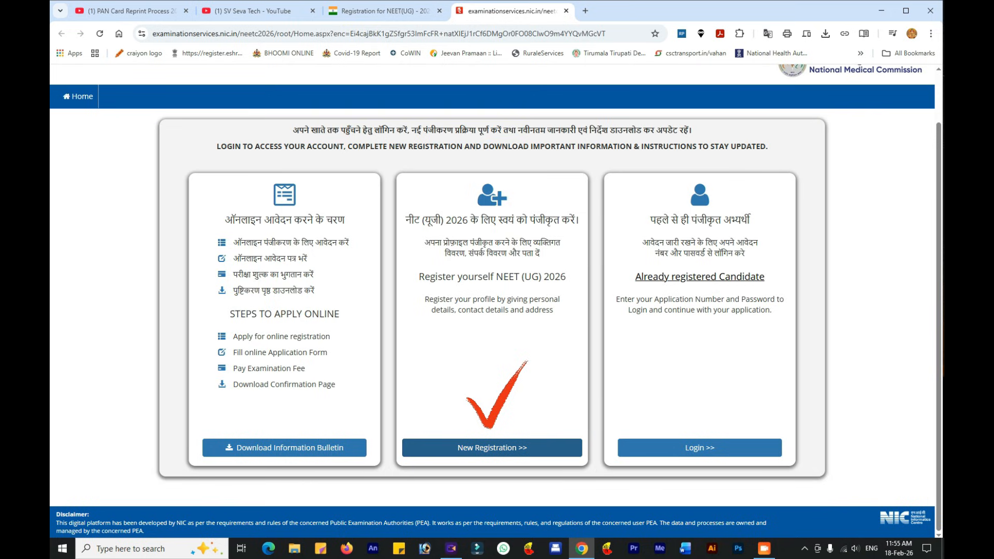
left_click(491, 447)
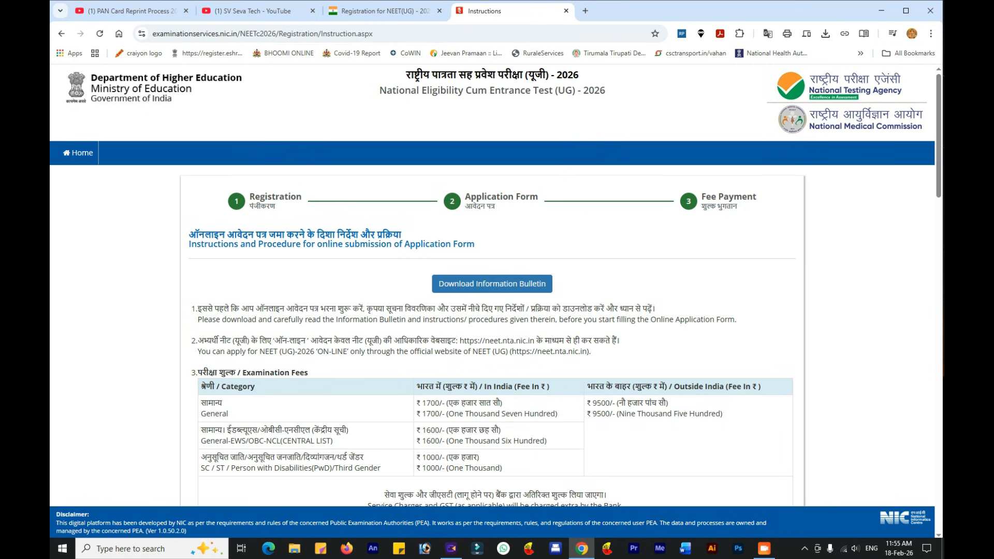
Step: Read through the application instructions, accept the declaration below them and proceed to the registration form
scroll(495, 286, "down", 2)
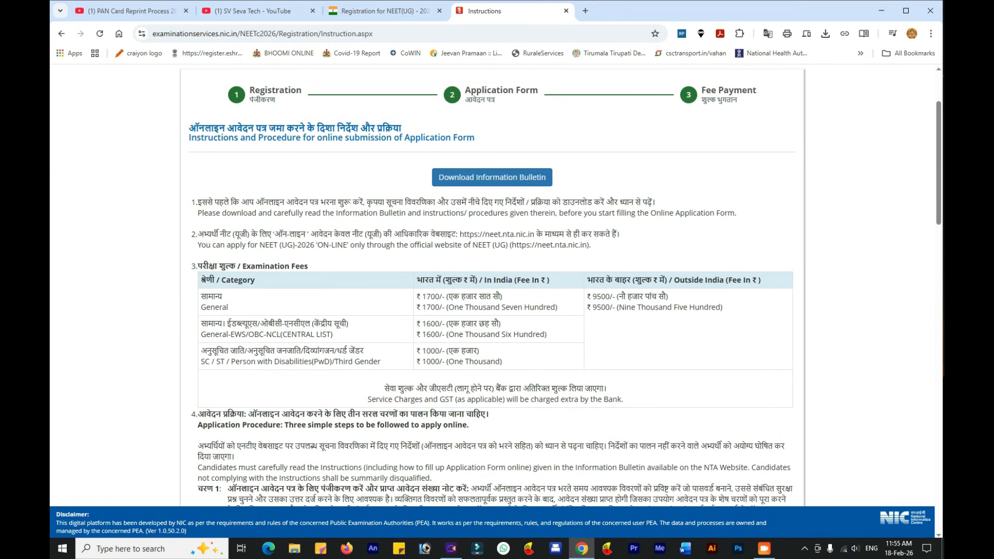
scroll(495, 286, "up", 3)
scroll(495, 285, "down", 5)
scroll(495, 285, "down", 2)
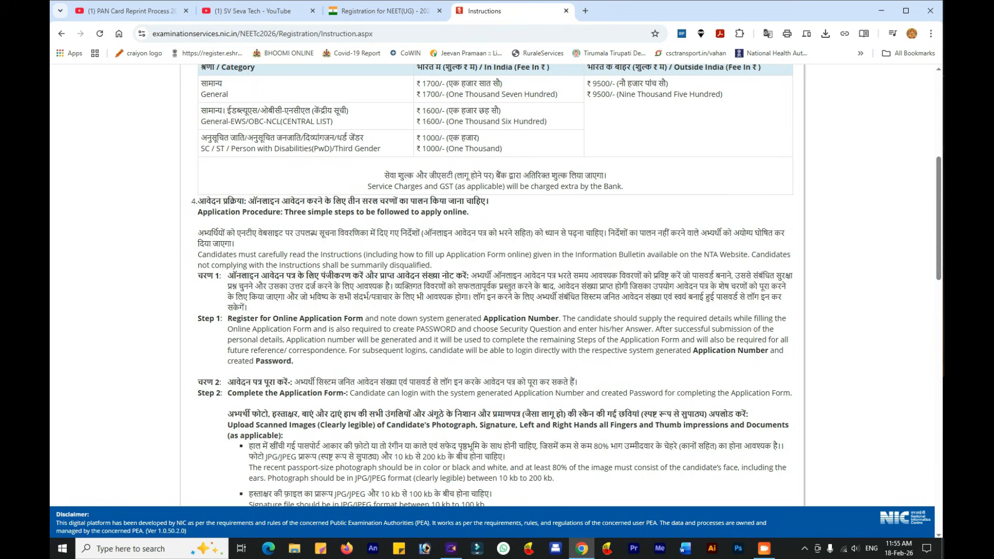
scroll(495, 286, "down", 3)
scroll(495, 286, "down", 4)
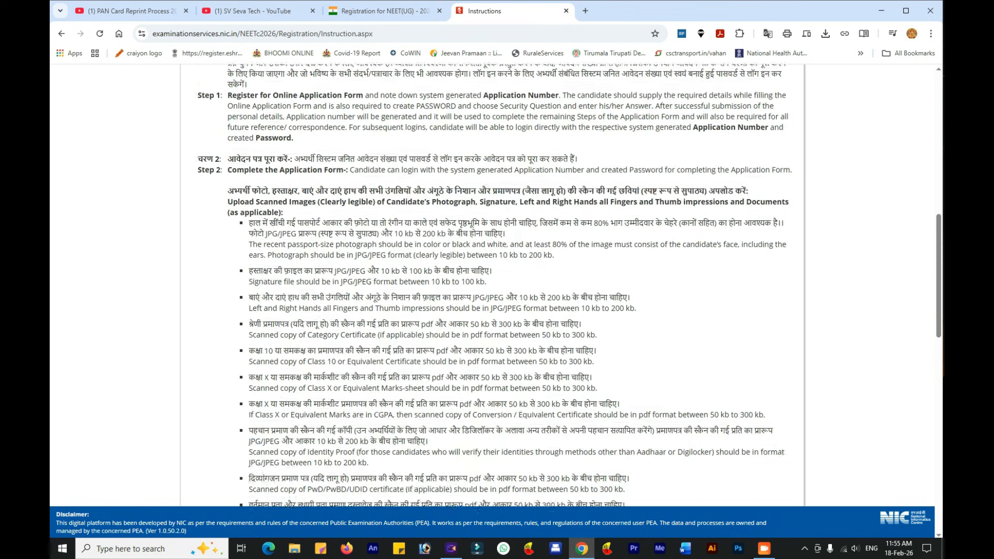
scroll(495, 285, "down", 4)
scroll(495, 286, "down", 7)
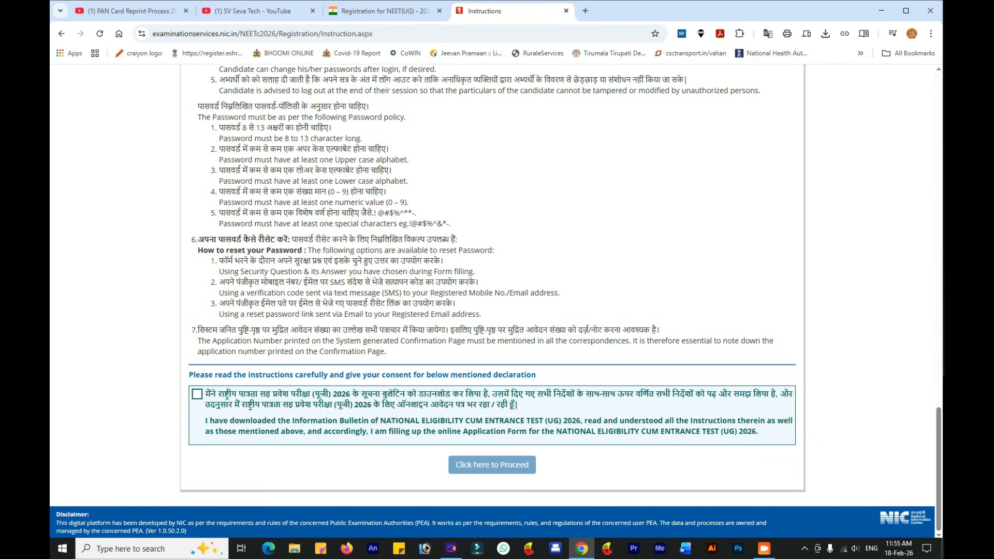
left_click(196, 393)
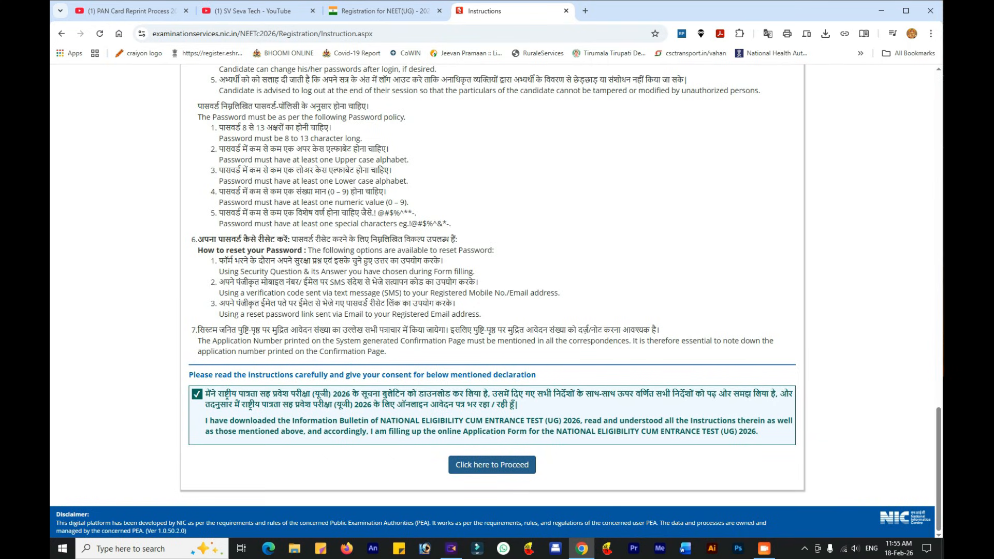
left_click(491, 464)
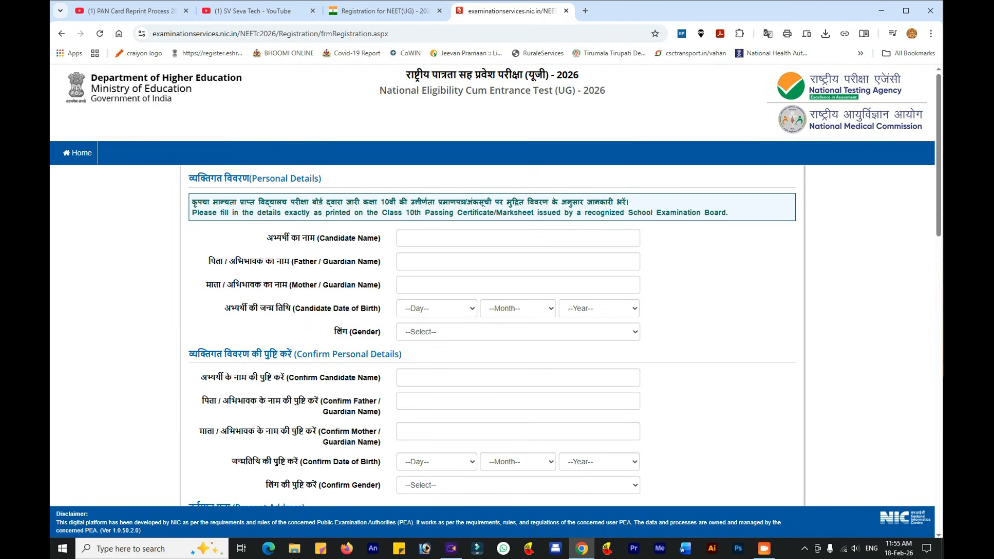
Step: Examine the Personal Details and Confirm Personal Details fields, including the gender options
scroll(495, 285, "down", 1)
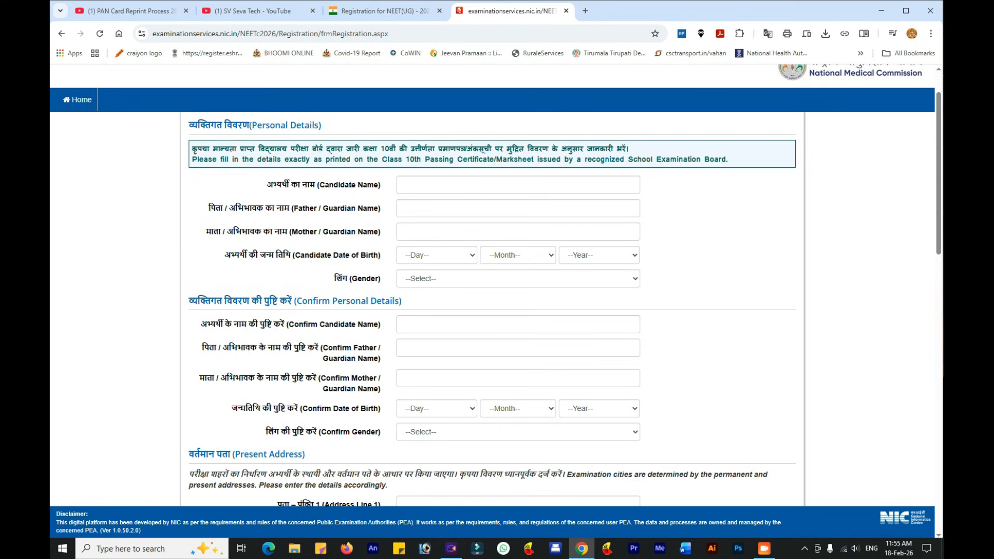
left_click(518, 279)
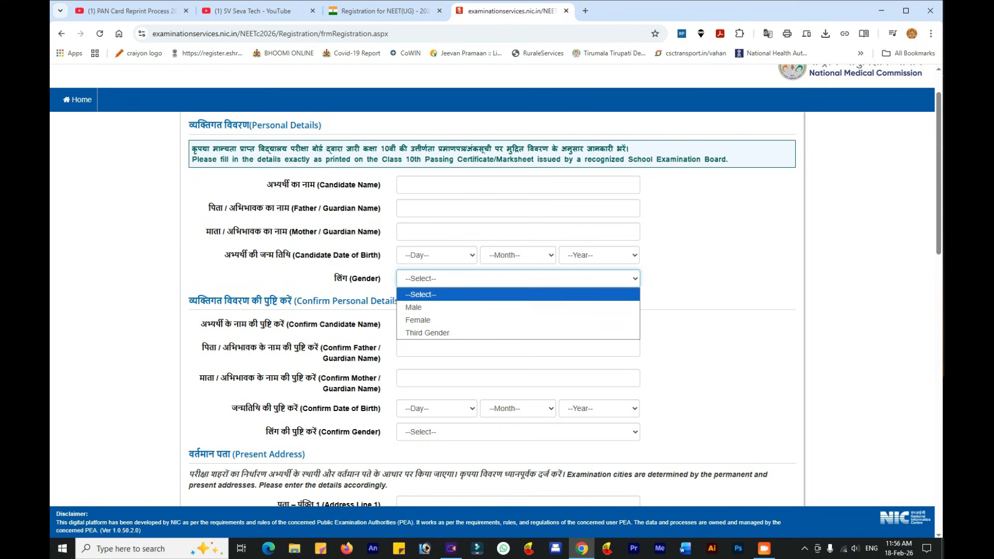
left_click(440, 278)
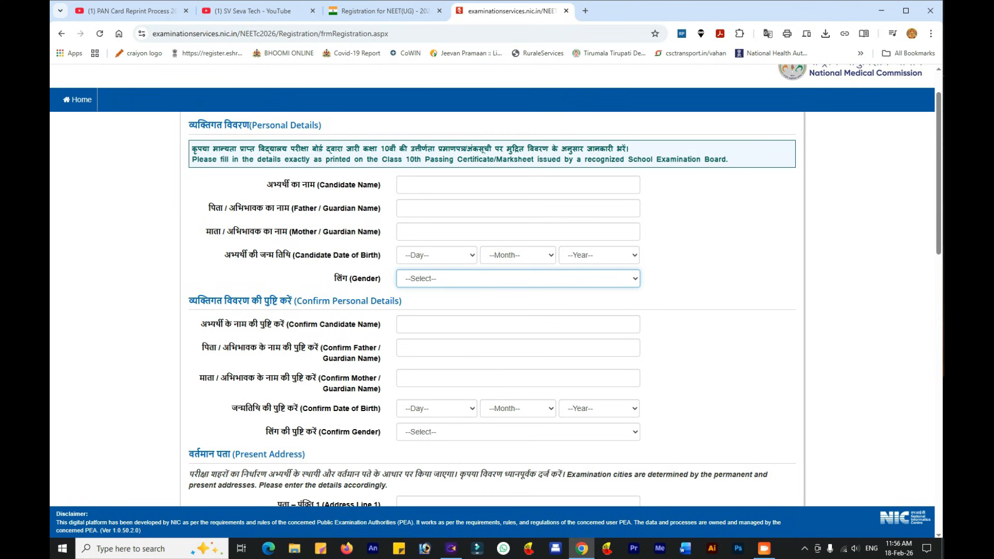
scroll(440, 278, "down", 1)
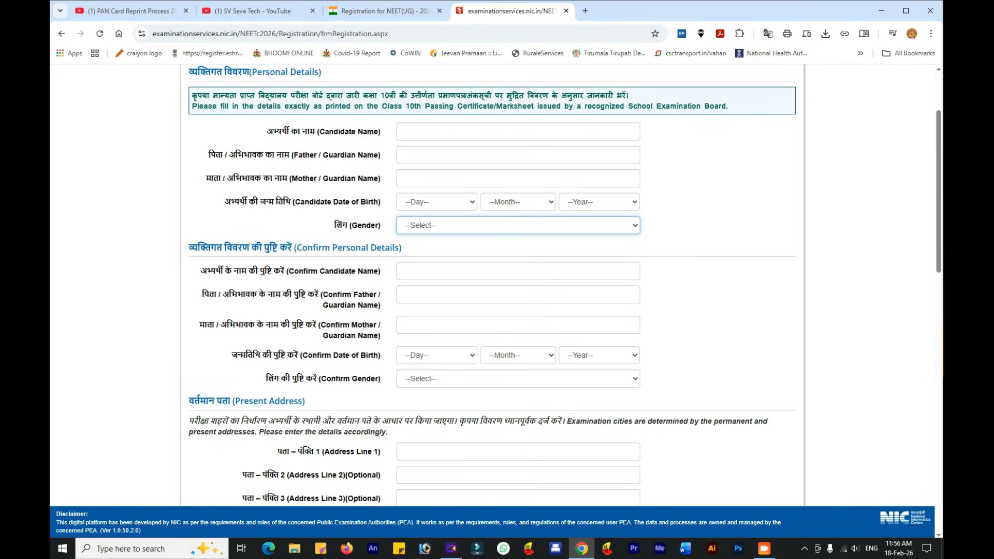
scroll(565, 284, "down", 1)
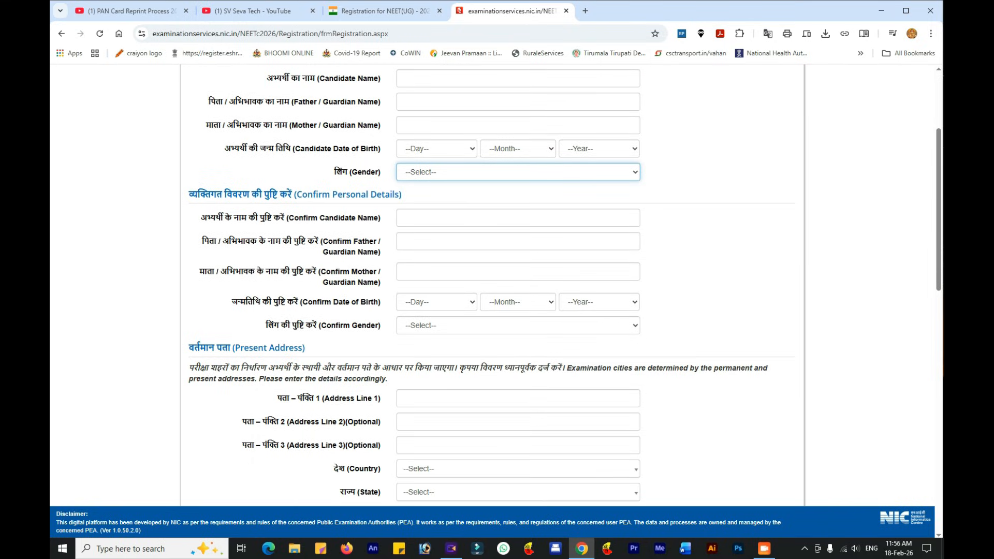
Step: Examine the Present Address fields and the email entries under Electronic Communication Address
scroll(564, 284, "down", 2)
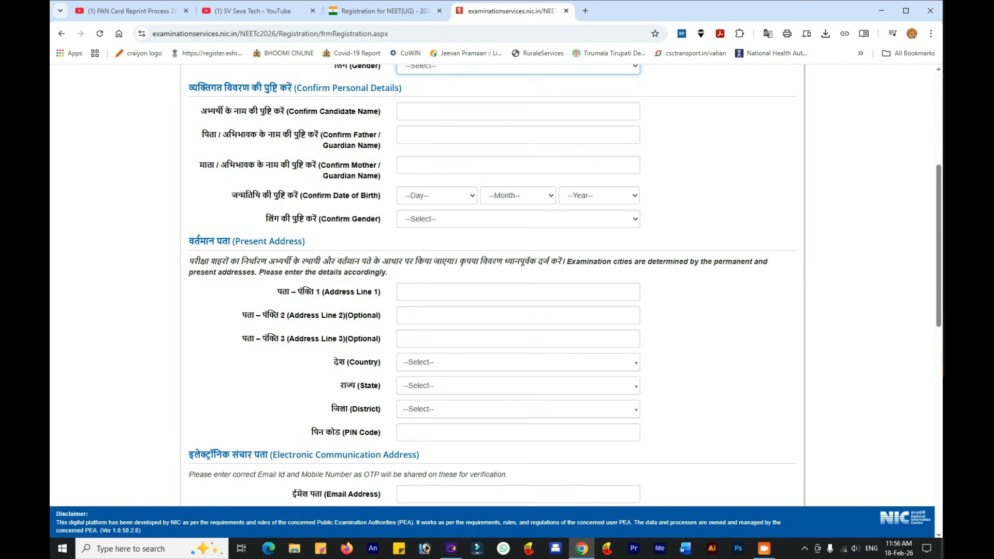
scroll(496, 285, "down", 1)
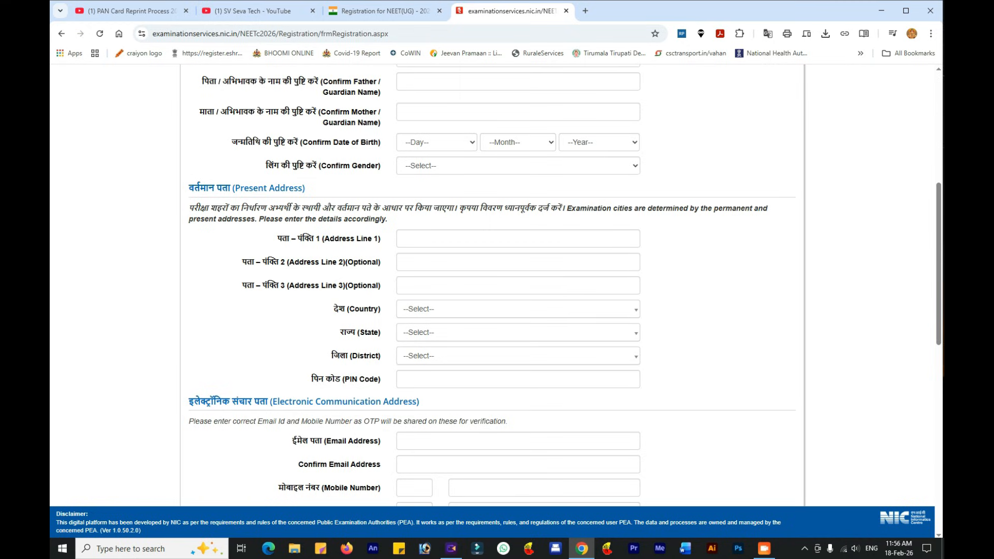
scroll(496, 284, "down", 1)
scroll(496, 284, "down", 1)
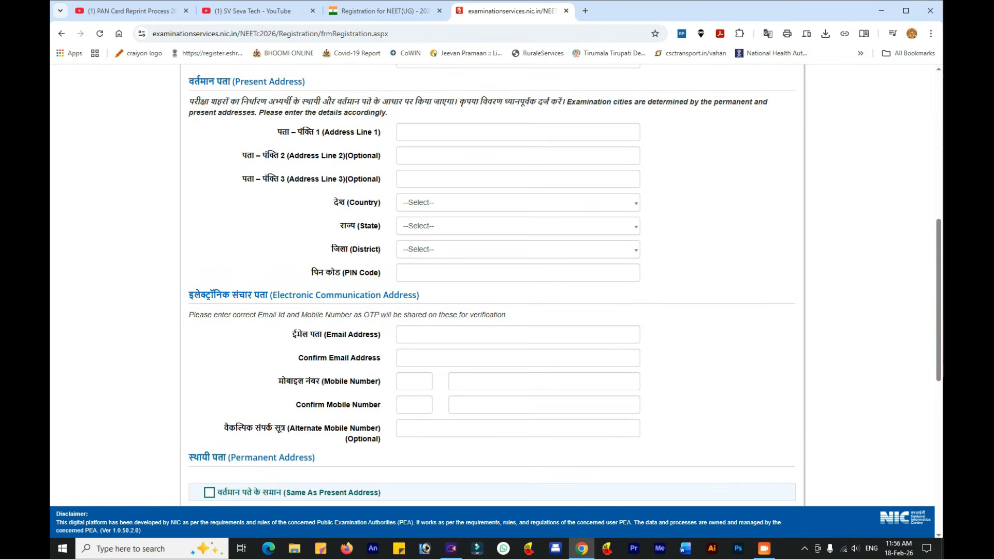
scroll(496, 284, "down", 1)
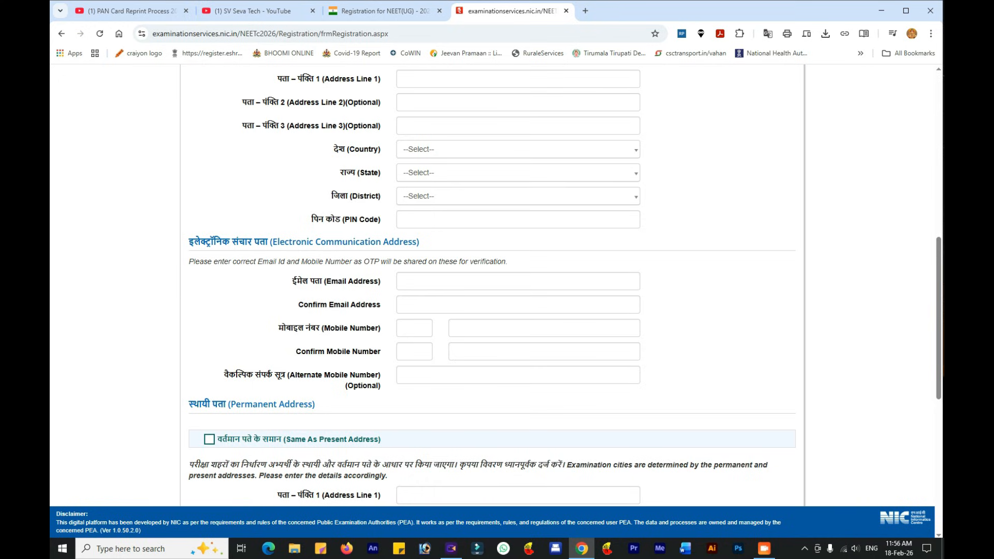
Step: Check the mobile, confirm mobile and alternate mobile number fields, and the Permanent Address section with its same-as-present-address option
left_click(543, 327)
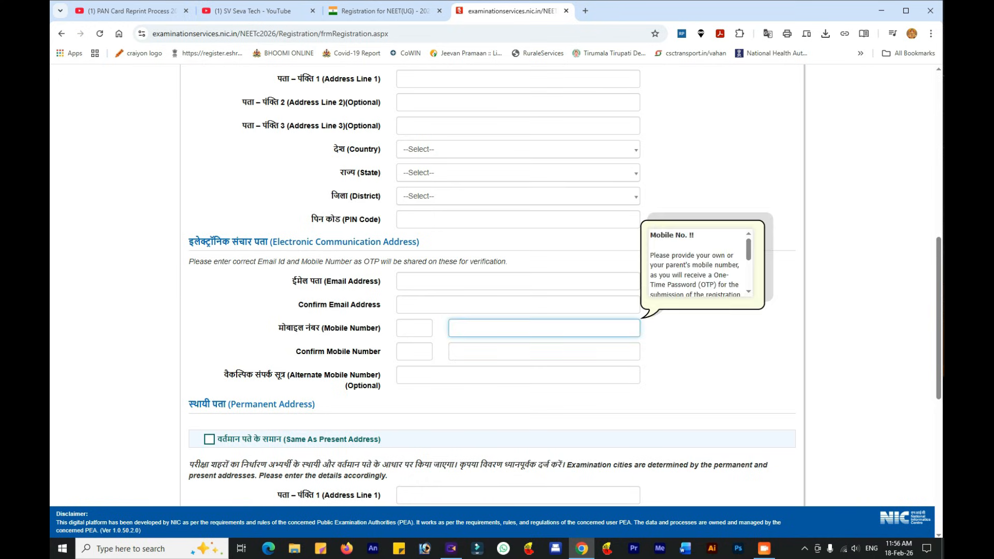
left_click(543, 351)
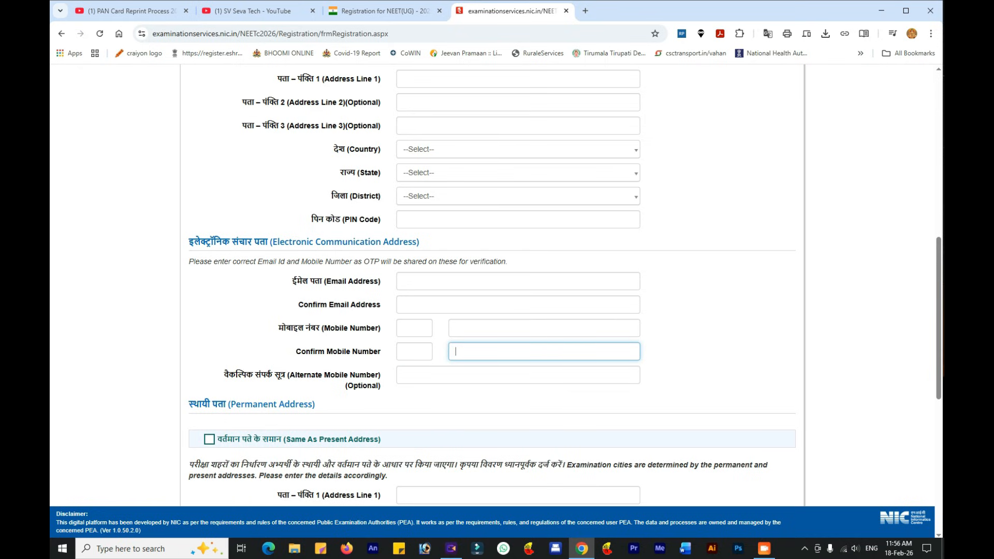
scroll(564, 286, "down", 1)
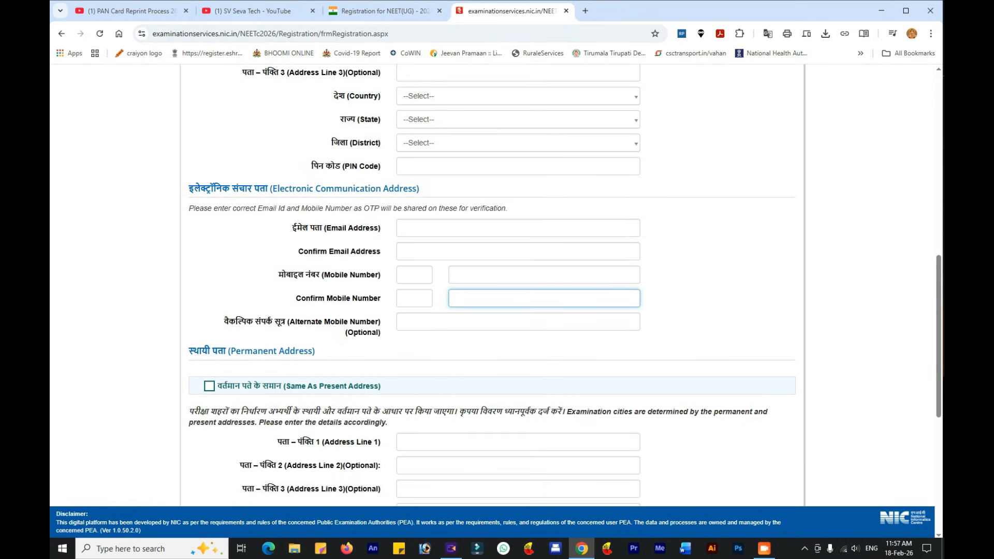
left_click(439, 321)
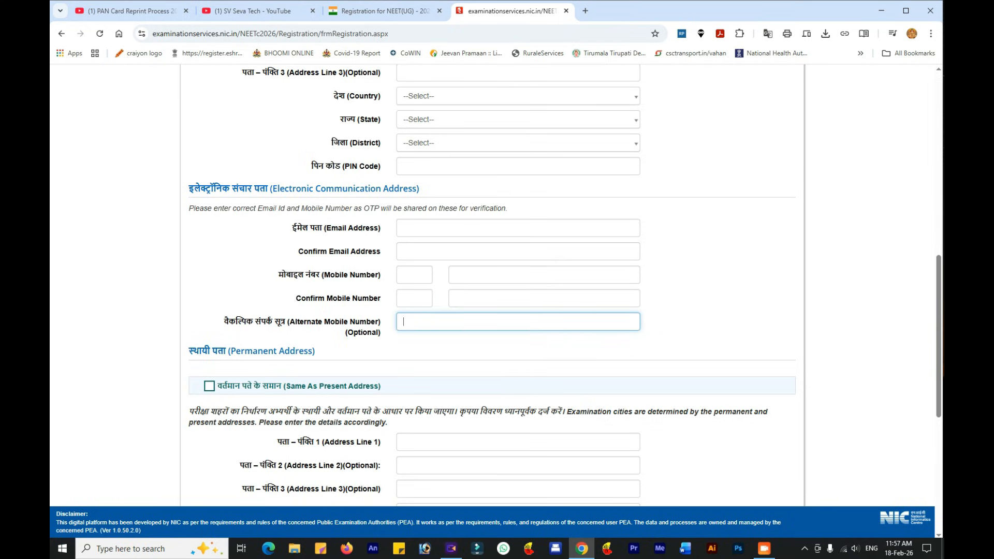
scroll(564, 286, "down", 1)
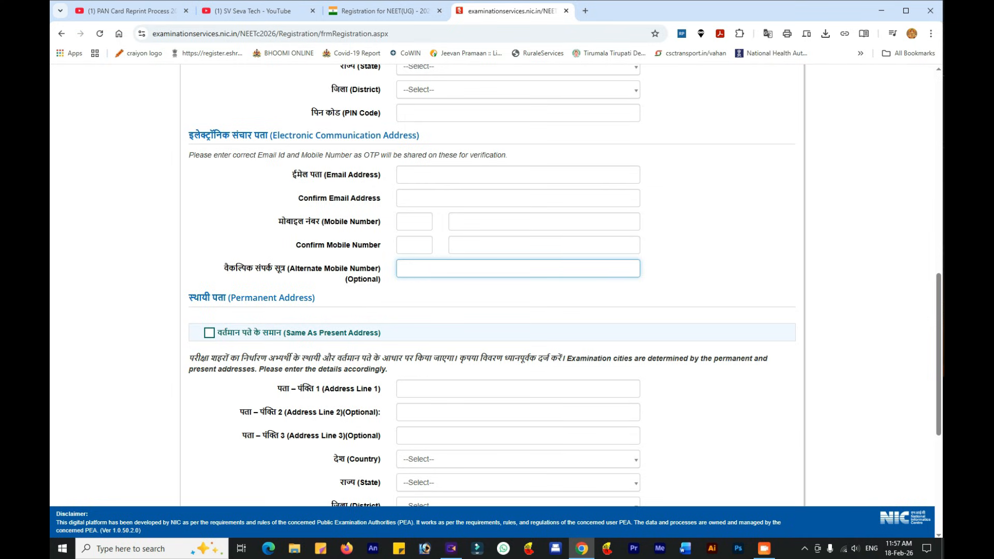
scroll(564, 285, "down", 1)
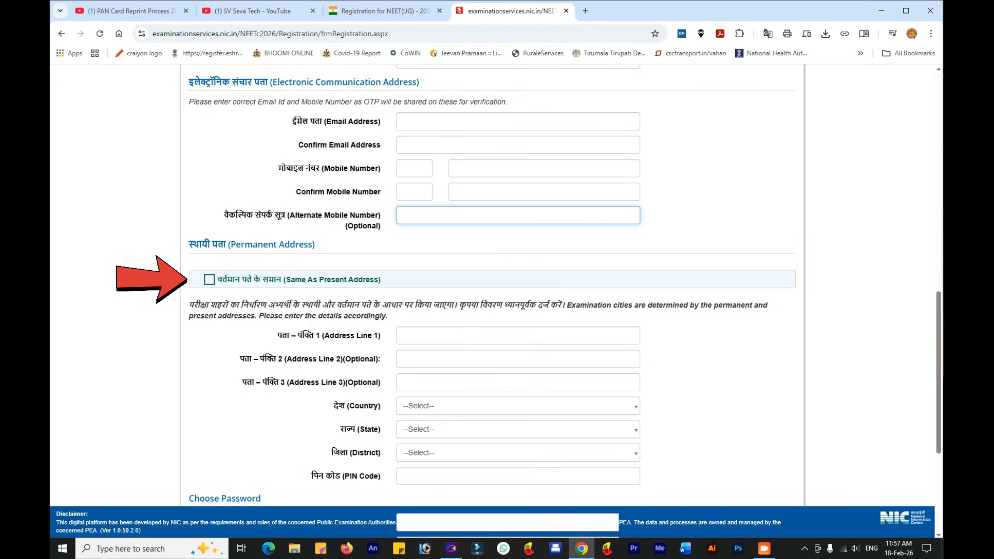
scroll(496, 303, "down", 2)
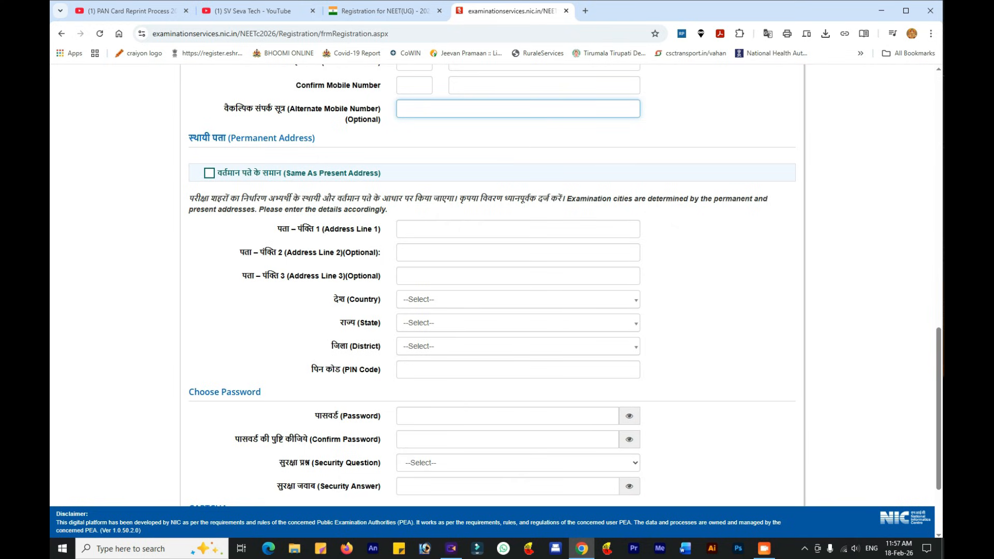
Step: Examine the Choose Password section, including the list of available security questions and the security answer field
scroll(496, 302, "down", 2)
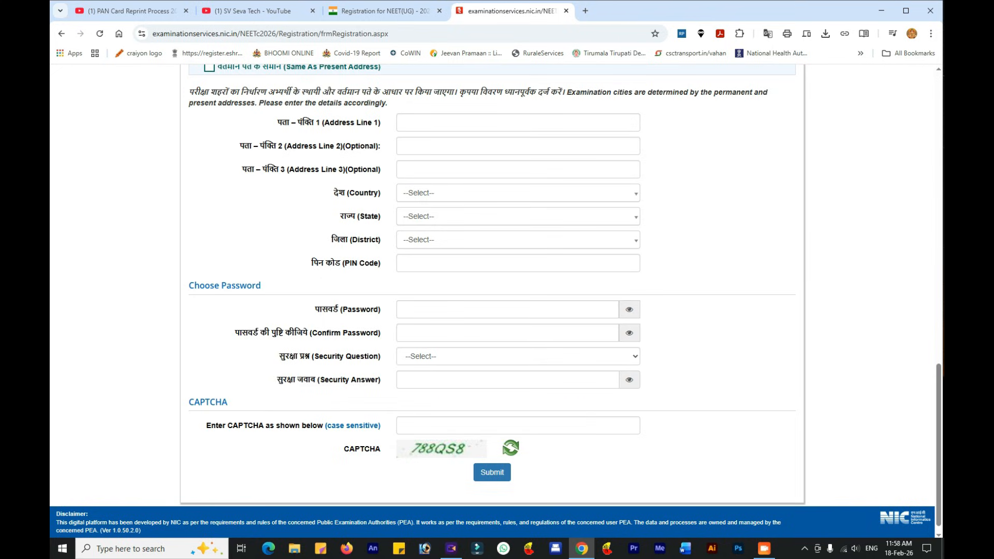
left_click(436, 334)
left_click(518, 356)
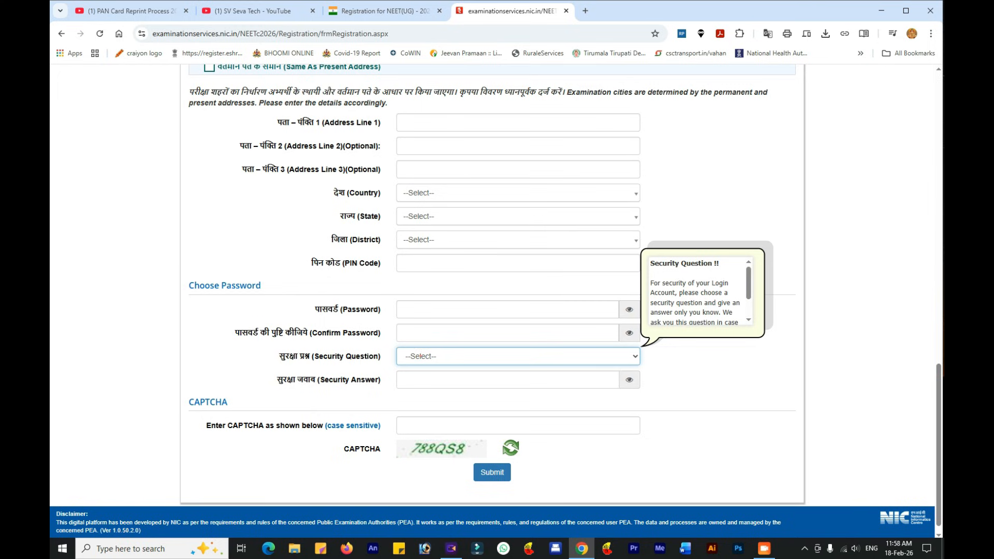
left_click(418, 356)
key("Down")
key("Down")
key("Down")
key("Down")
key("Down")
key("Down")
key("Down")
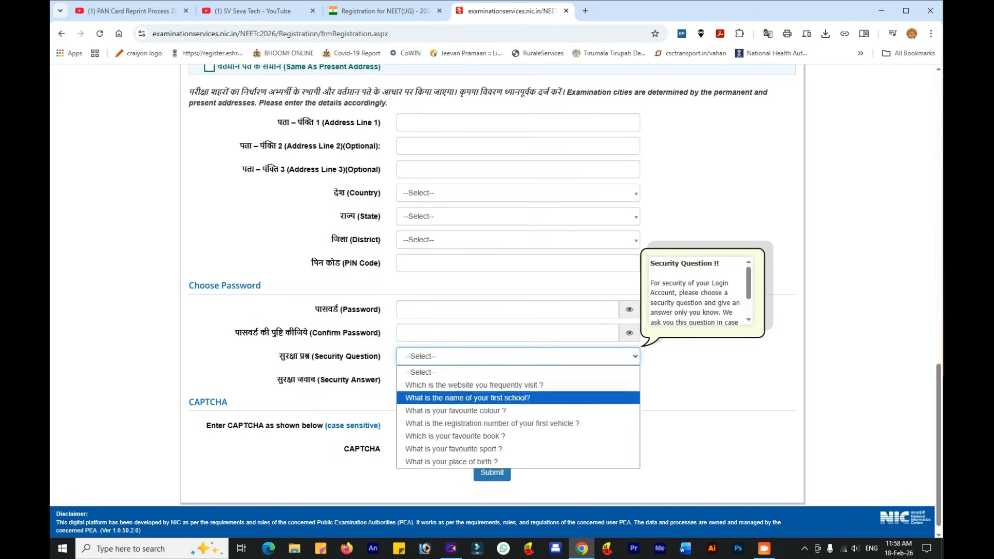
key("Up")
key("Up")
key("Up")
key("Up")
key("Up")
key("Up")
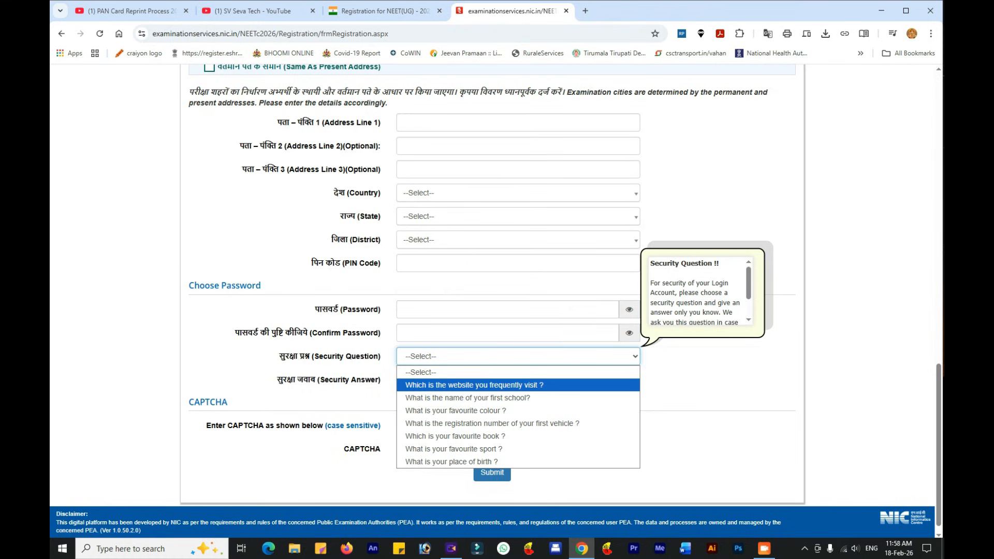
key("Down")
key("Down")
key("Up")
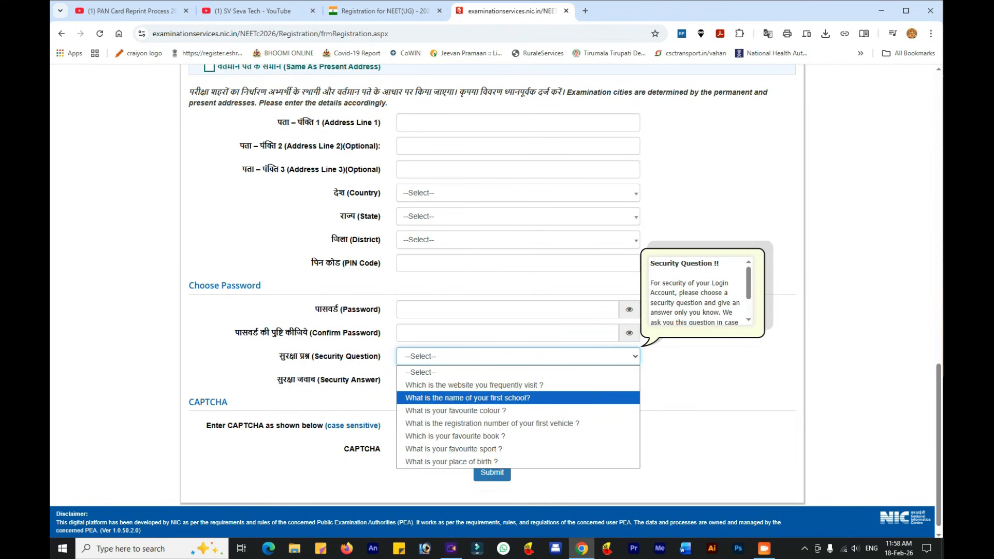
key("Escape")
left_click(507, 380)
scroll(491, 282, "down", 1)
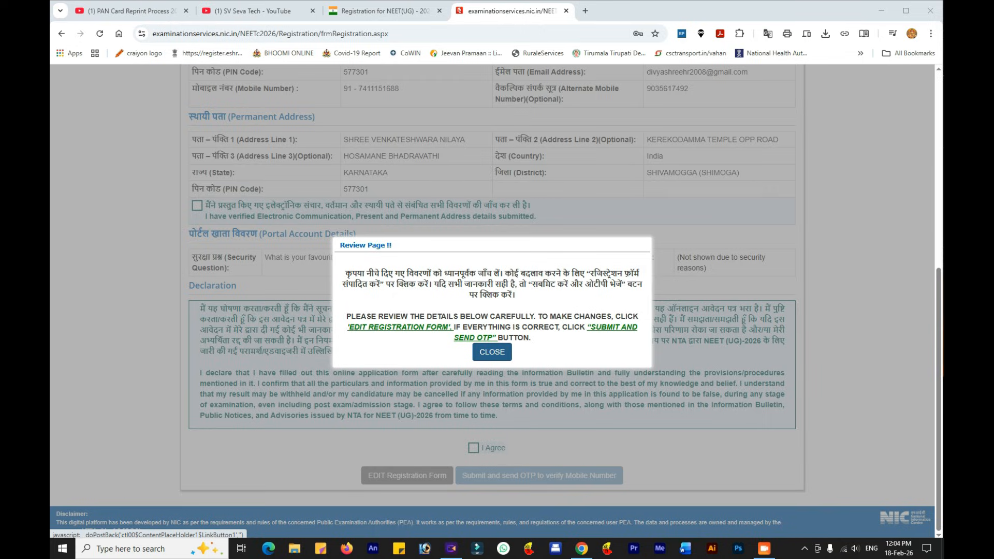
Step: Dismiss the review notice covering the submitted registration details
left_click(492, 352)
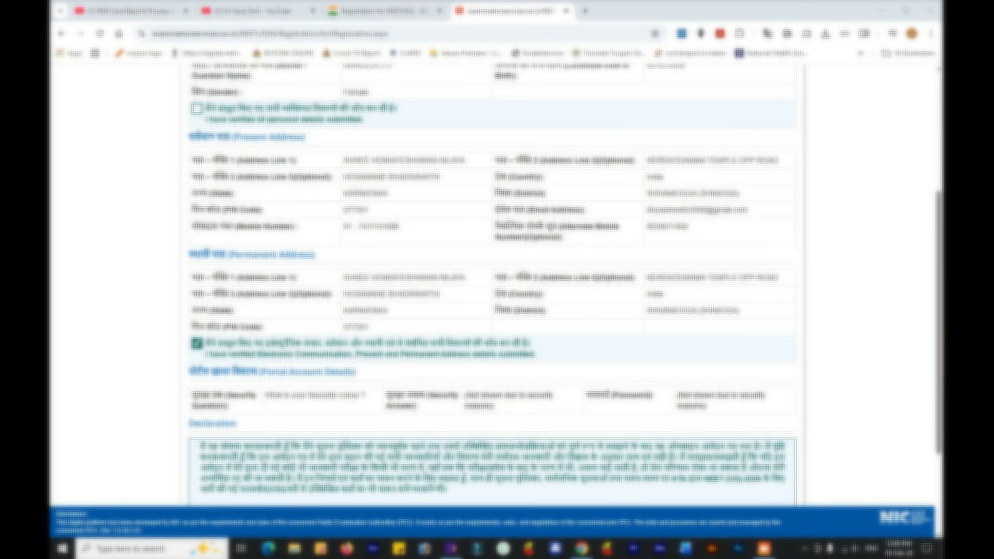
Step: Mark all submitted personal details as verified in the registration review
scroll(492, 321, "down", 3)
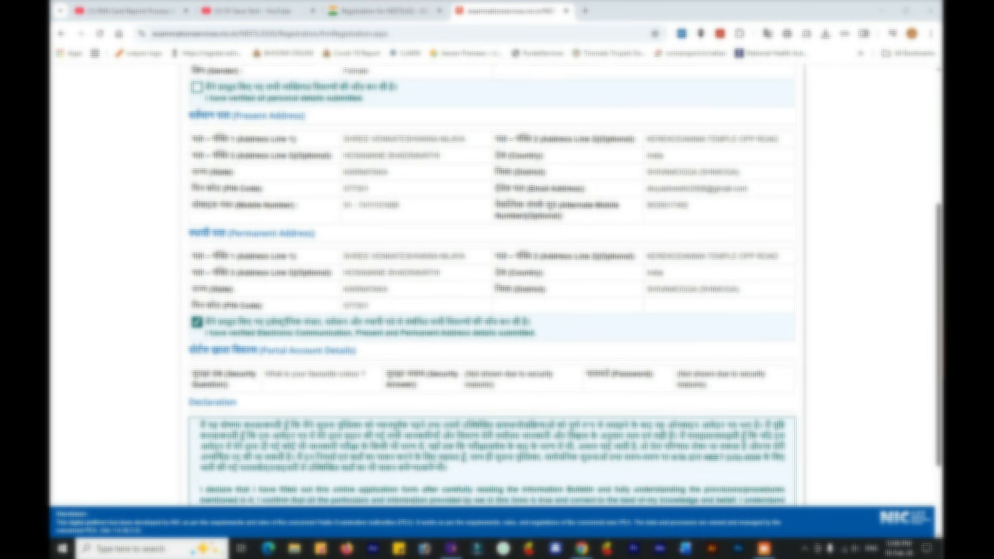
scroll(491, 321, "up", 3)
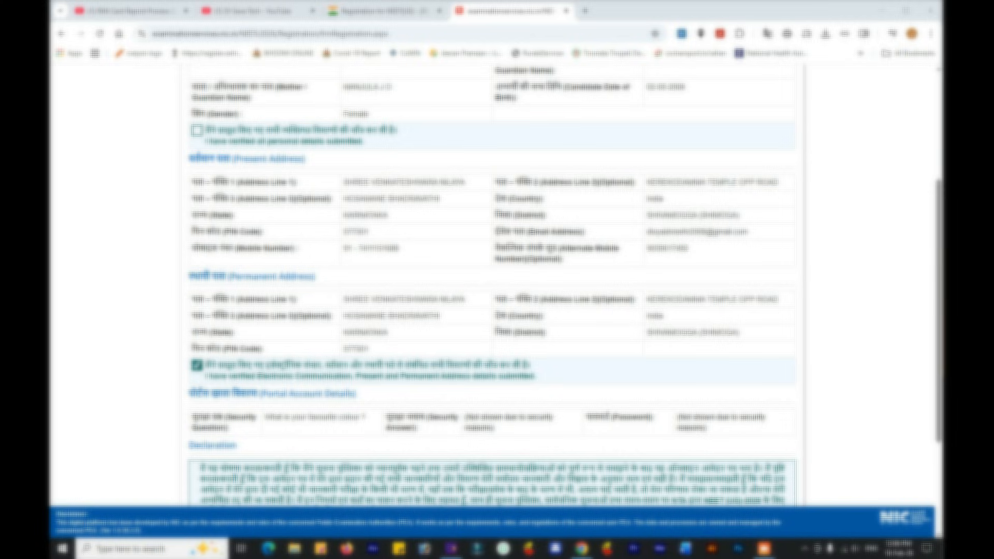
left_click(196, 130)
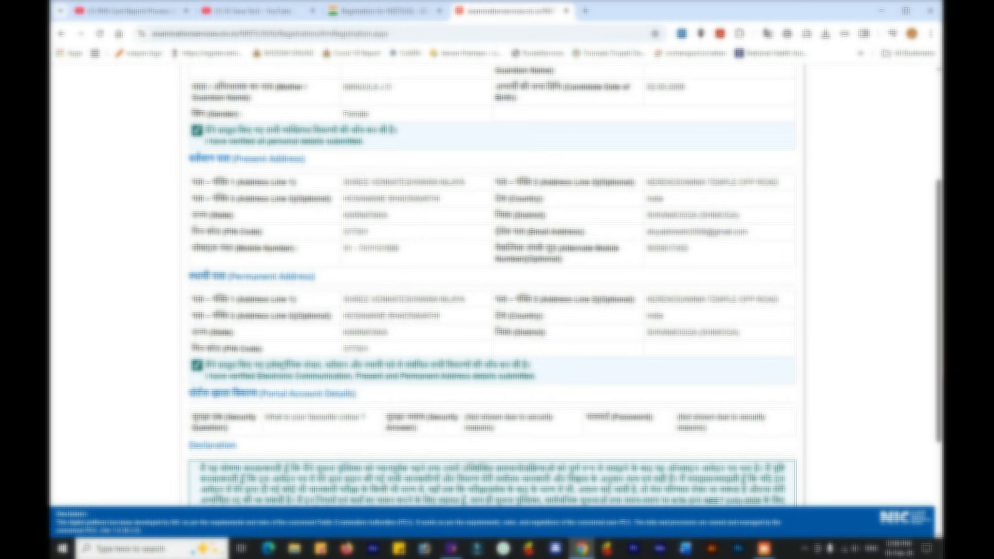
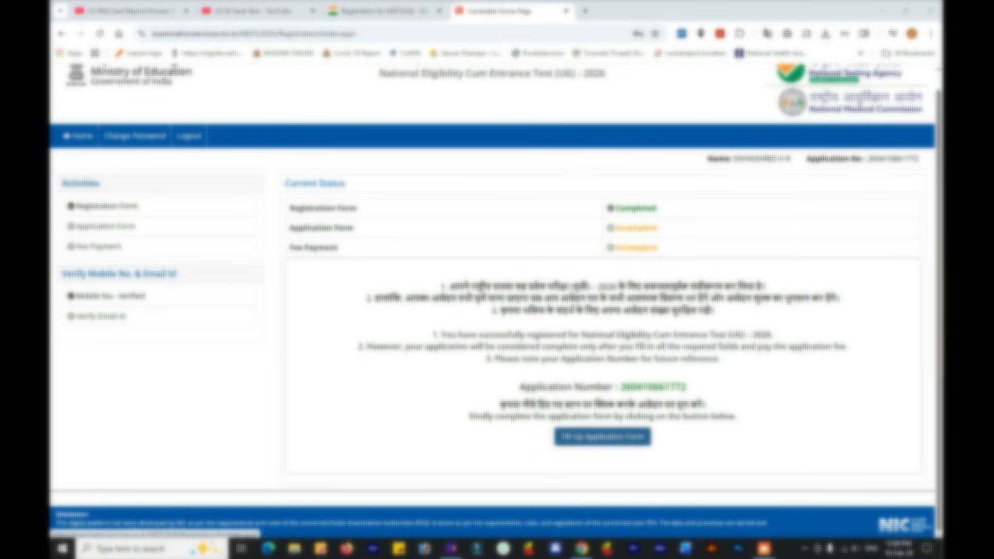
Step: Start filling up the application form, check its list of steps, and proceed to Register Personal Detail
left_click(602, 436)
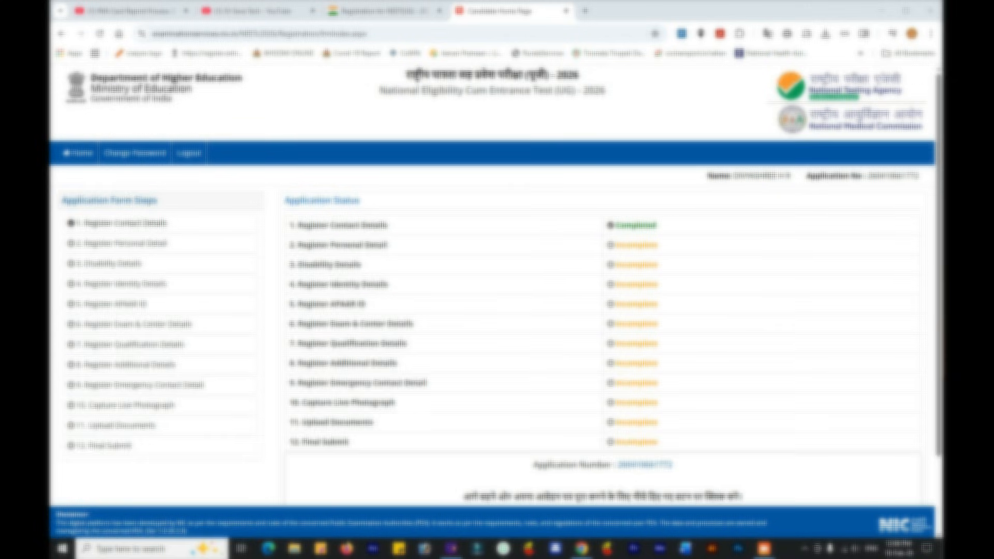
scroll(494, 295, "down", 2)
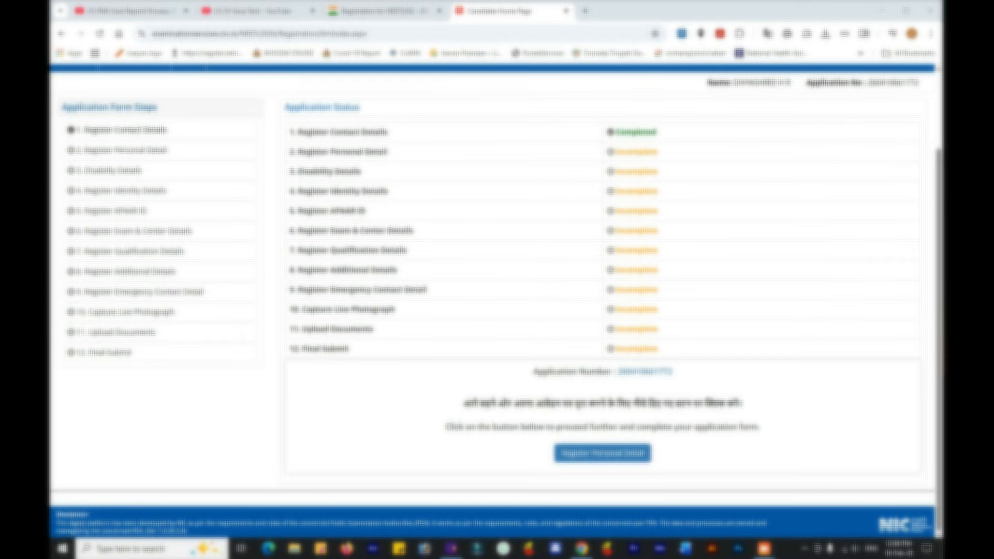
scroll(494, 295, "up", 2)
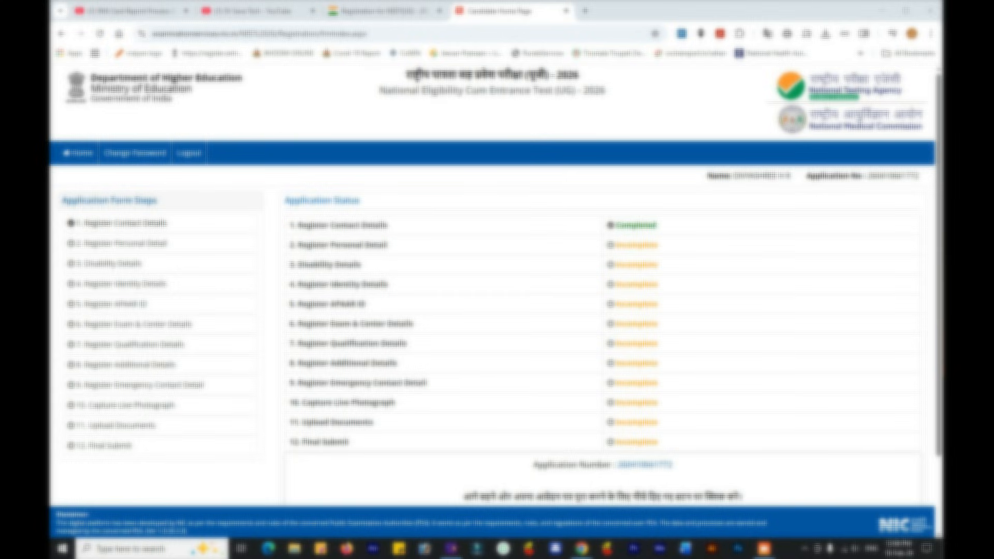
scroll(494, 282, "down", 2)
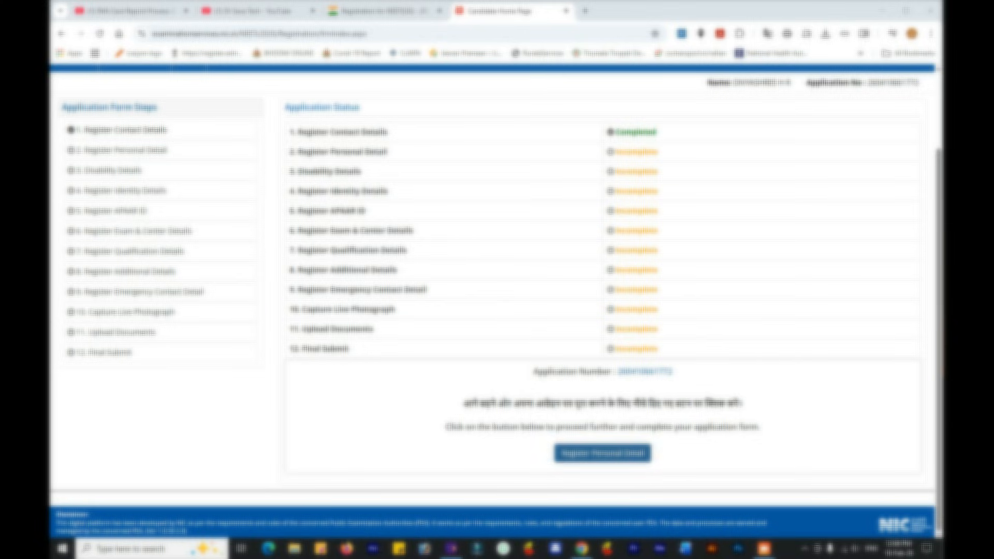
left_click(564, 446)
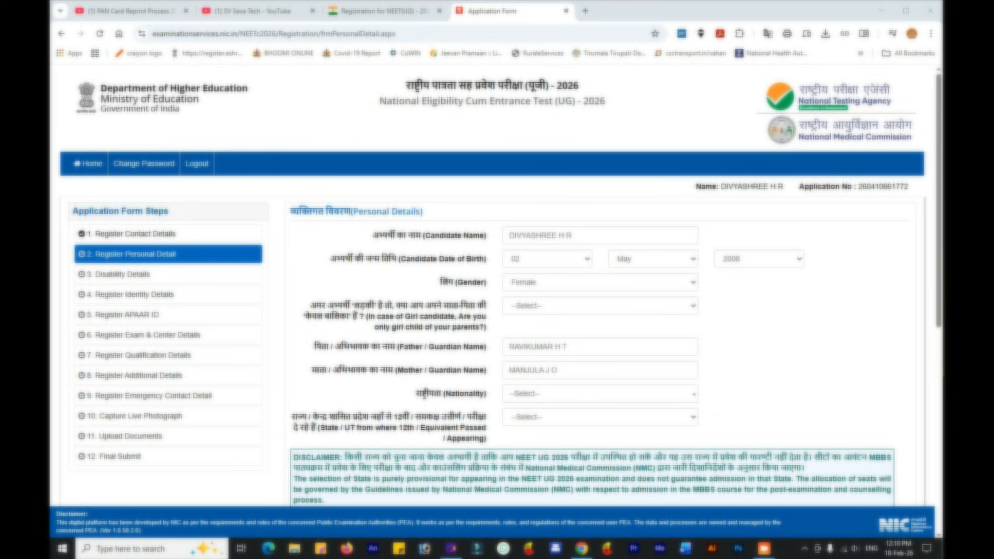
Step: Set the nationality to Indian and the state where 12th was passed or is being taken to KARNATAKA
left_click(539, 305)
scroll(513, 347, "down", 5)
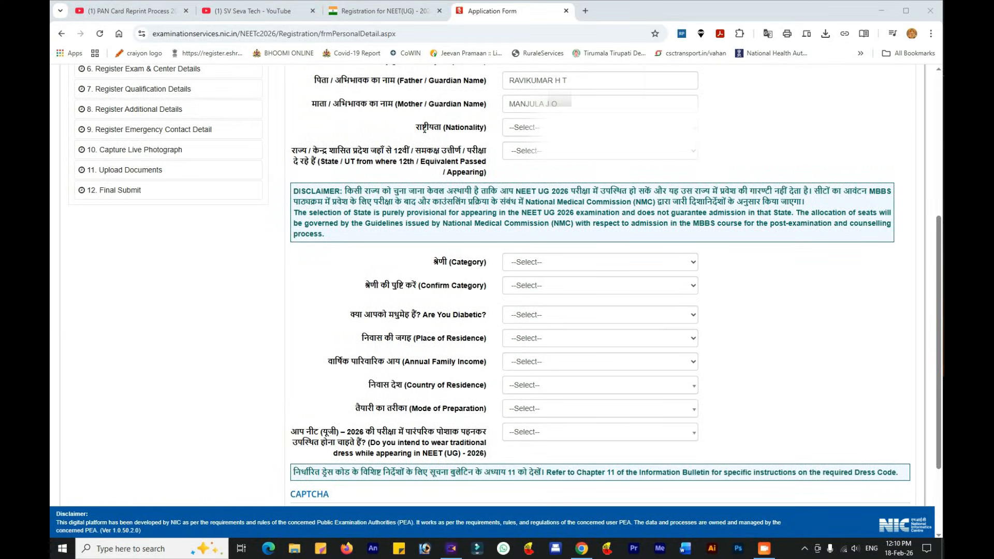
left_click(599, 127)
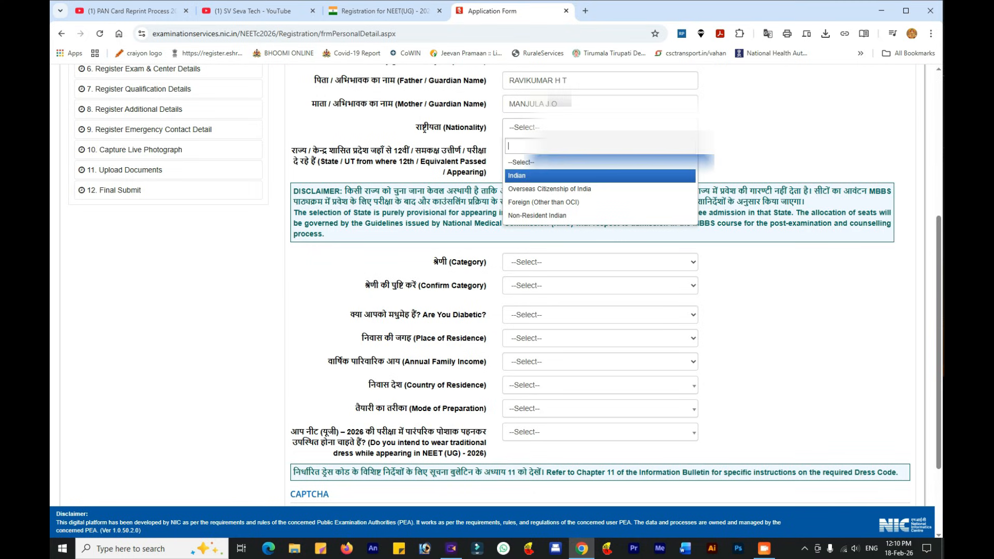
left_click(600, 175)
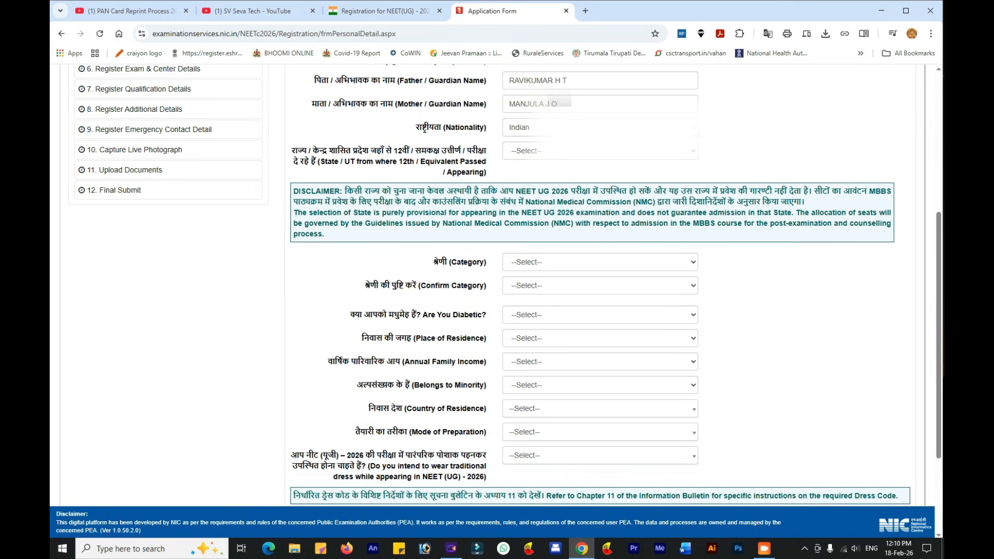
left_click(546, 150)
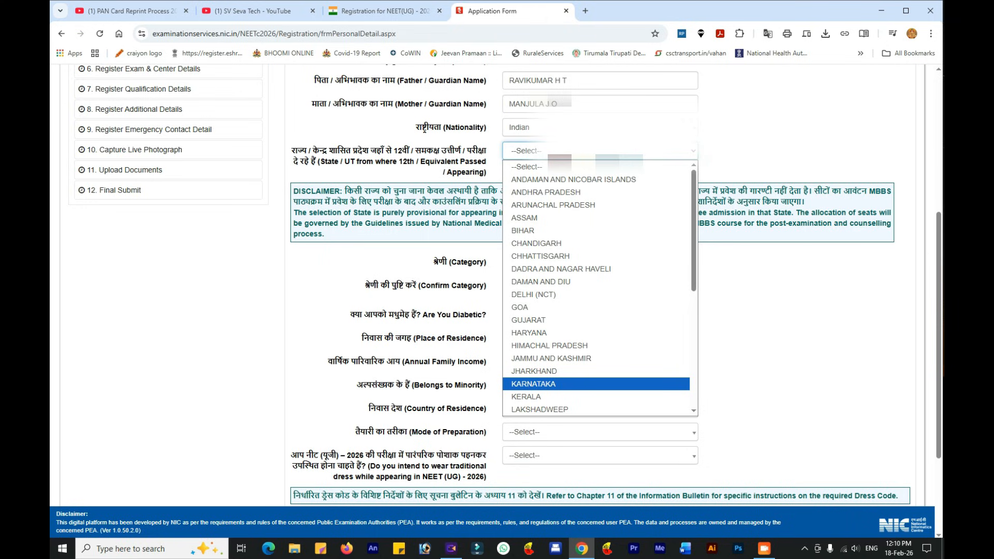
left_click(563, 383)
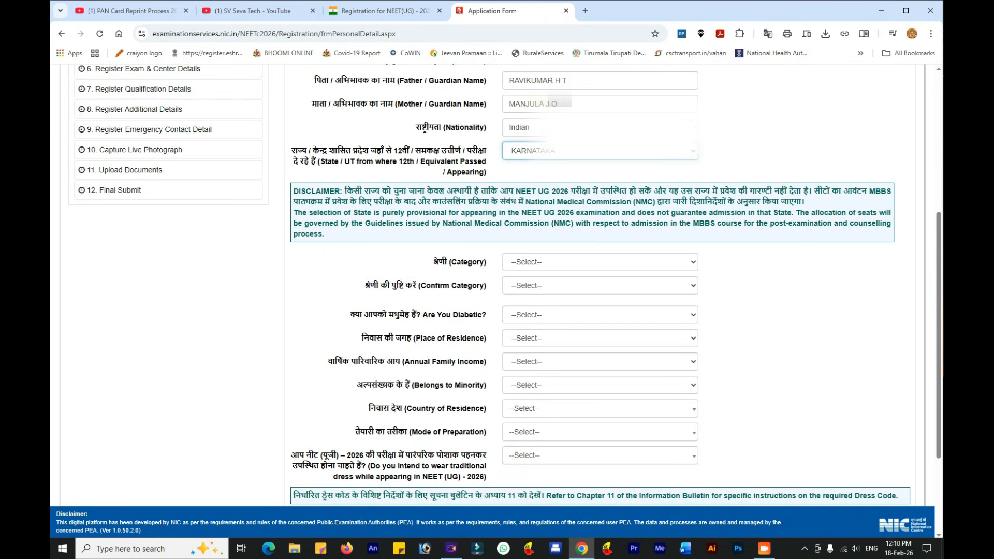
Step: Set both the category and the confirm category fields to General
scroll(505, 286, "down", 1)
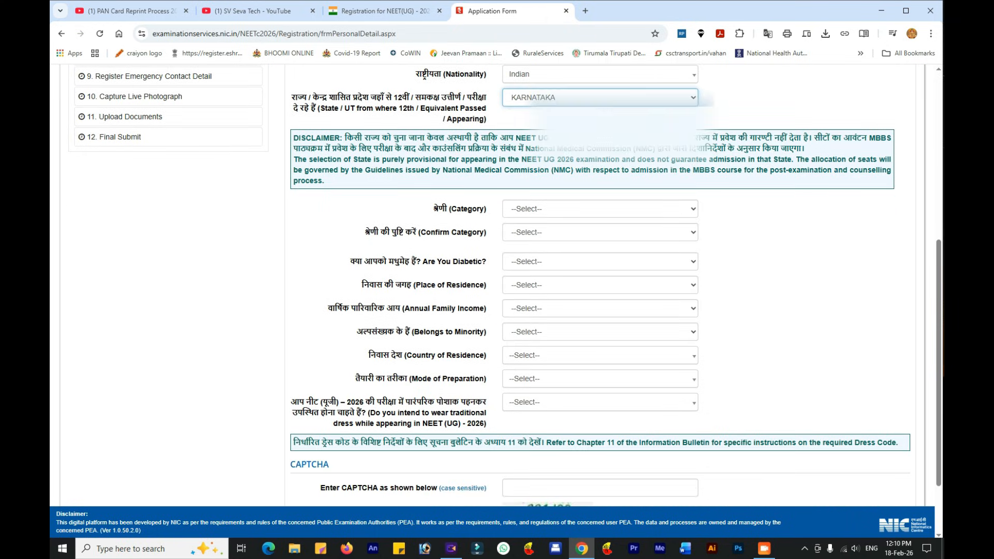
left_click(539, 210)
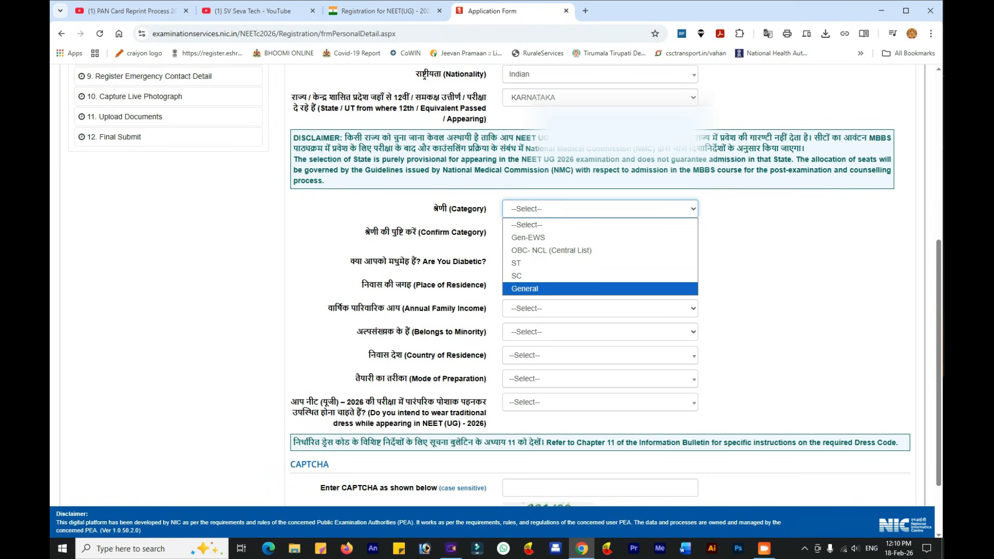
key("Return")
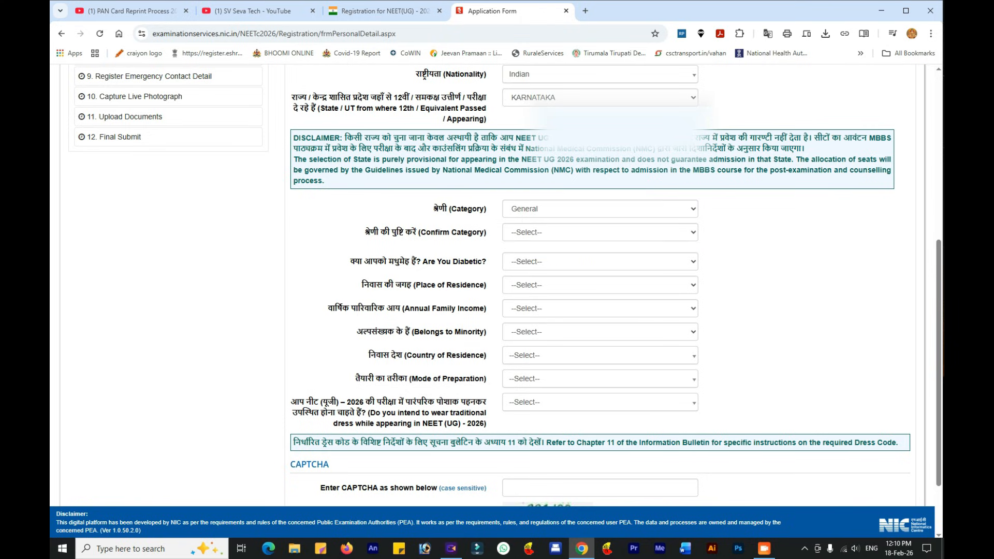
key("Tab")
key("alt+Down")
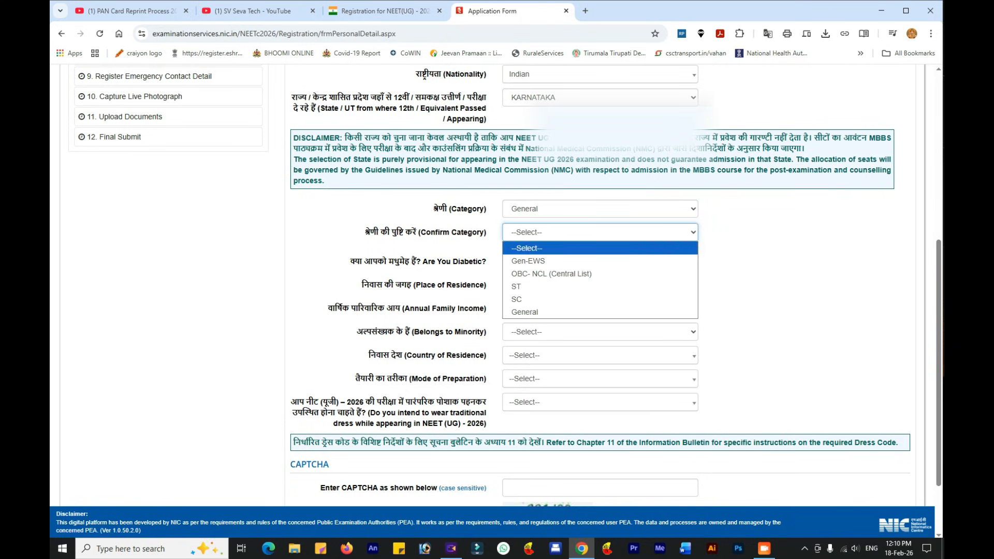
left_click(533, 312)
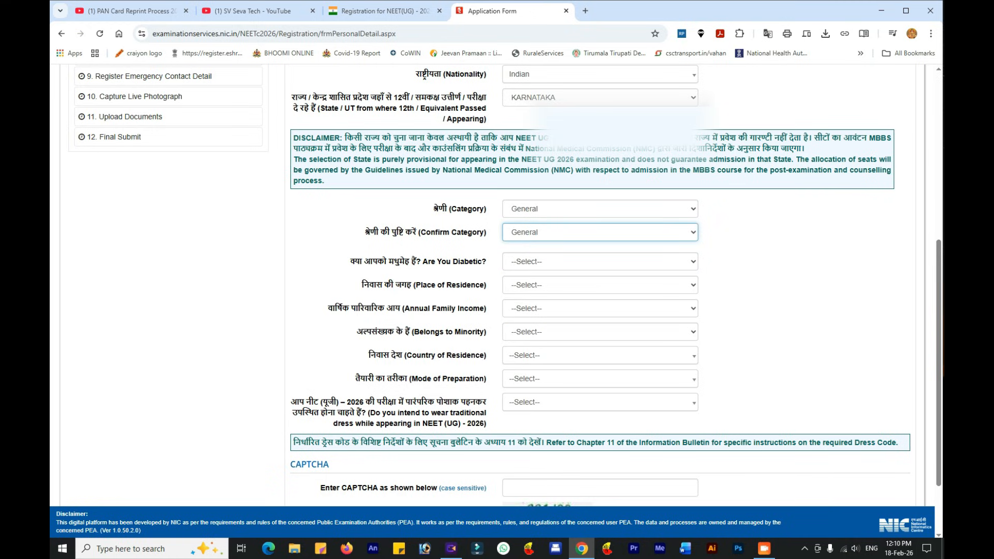
Step: Answer No to being diabetic and set the place of residence to Urban
key("Tab")
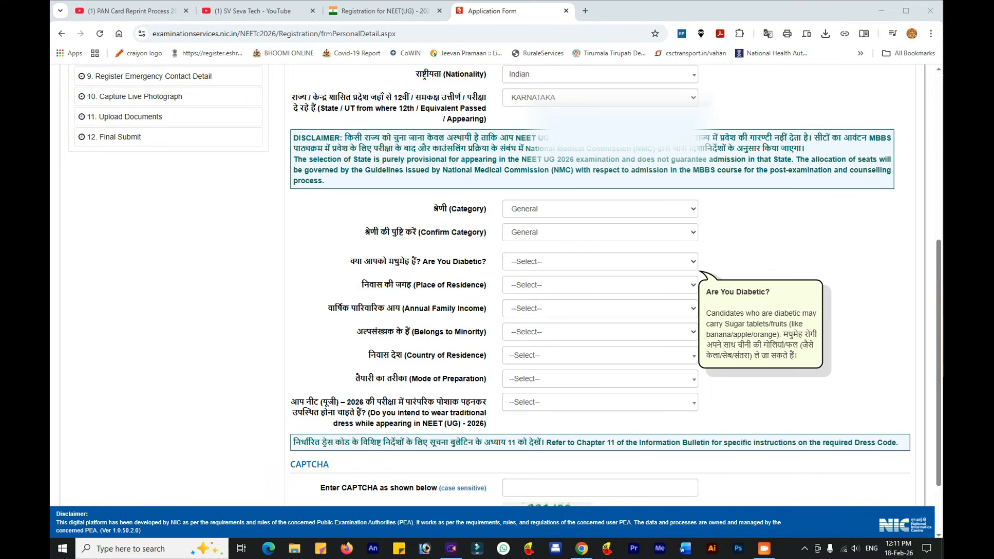
key("alt+Down")
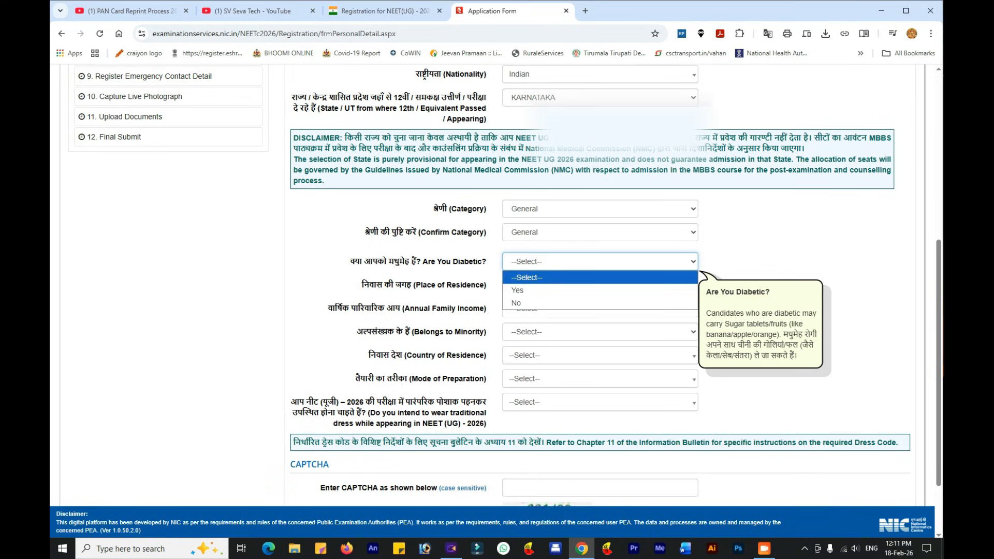
key("Down")
key("Down")
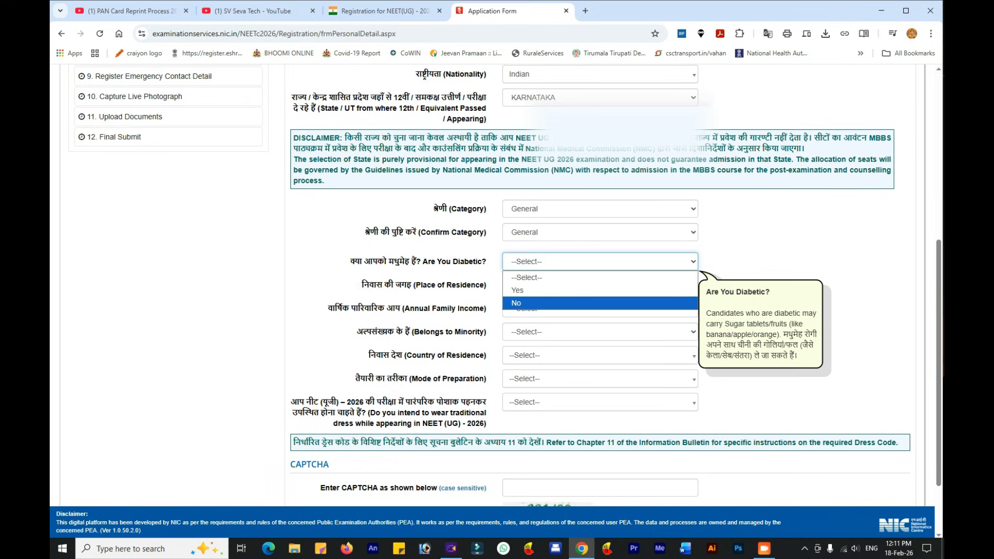
key("Return")
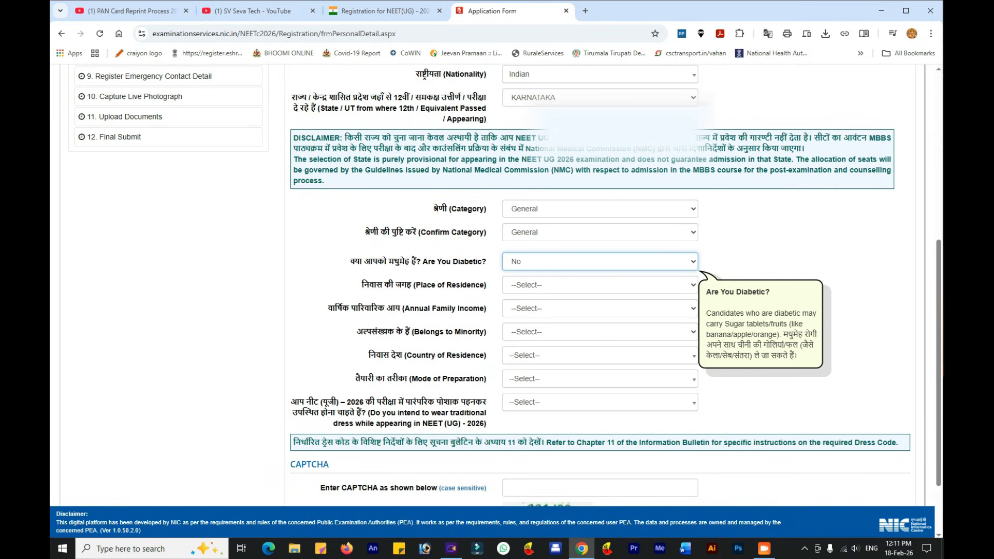
key("Tab")
key("alt+Down")
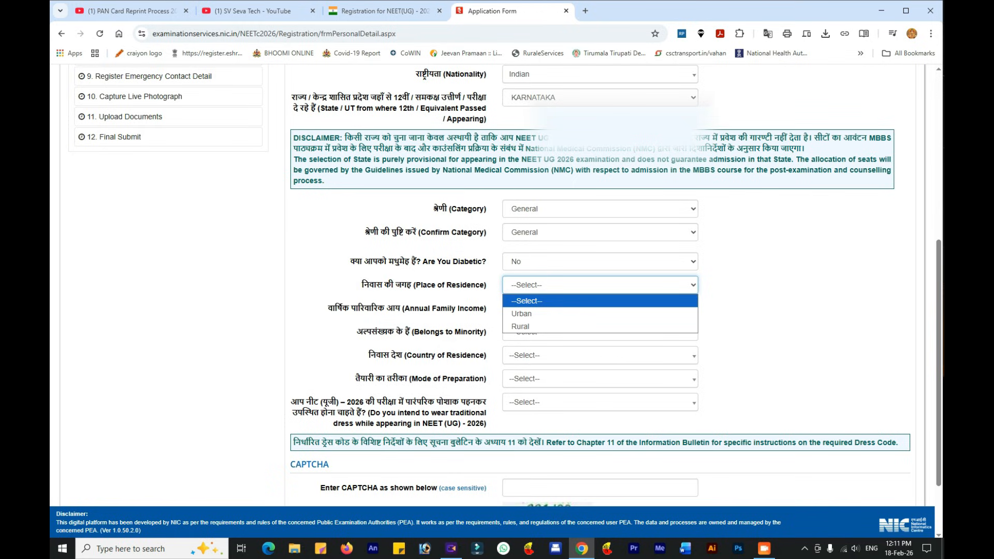
key("Down")
key("Return")
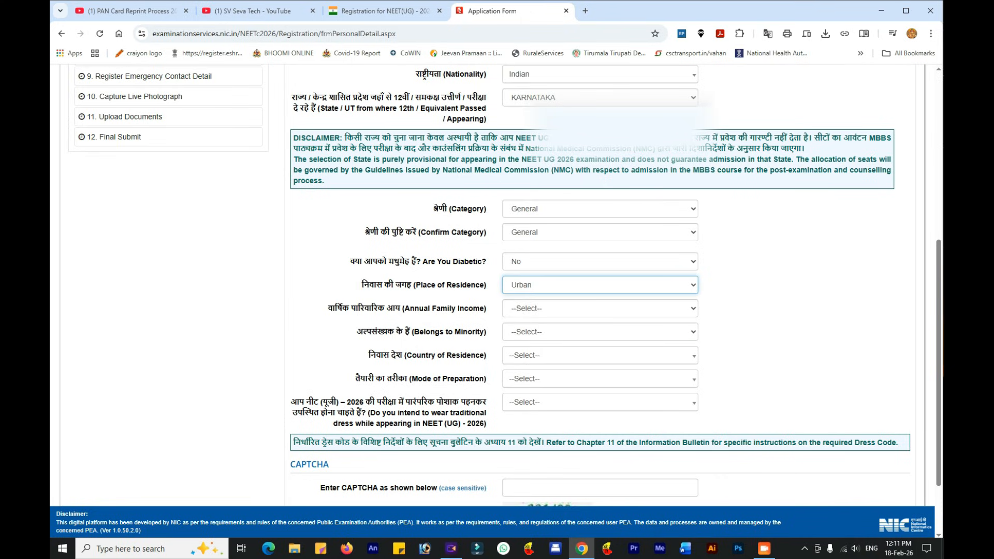
Step: Set the annual family income to UPTO 100000 and answer No to belonging to a minority
scroll(600, 285, "down", 1)
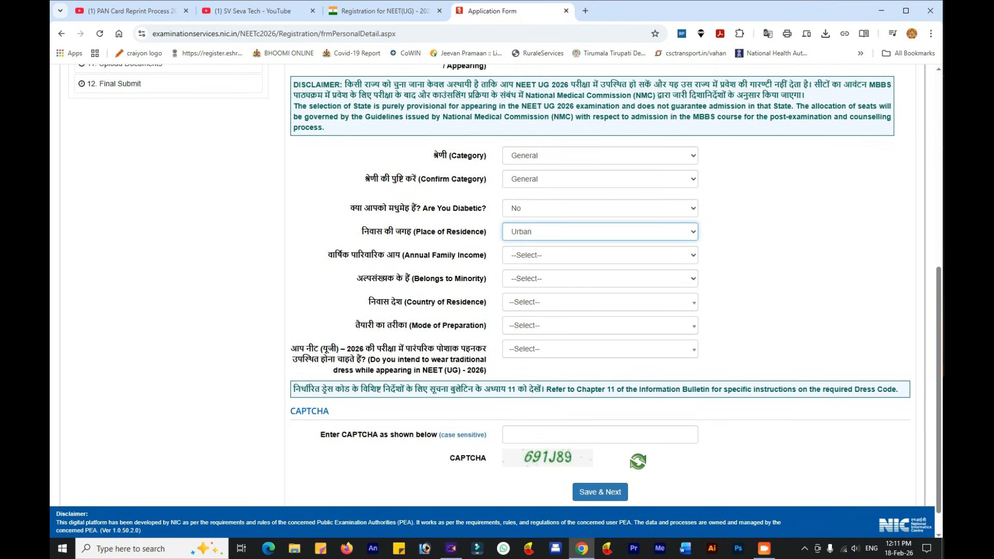
left_click(599, 255)
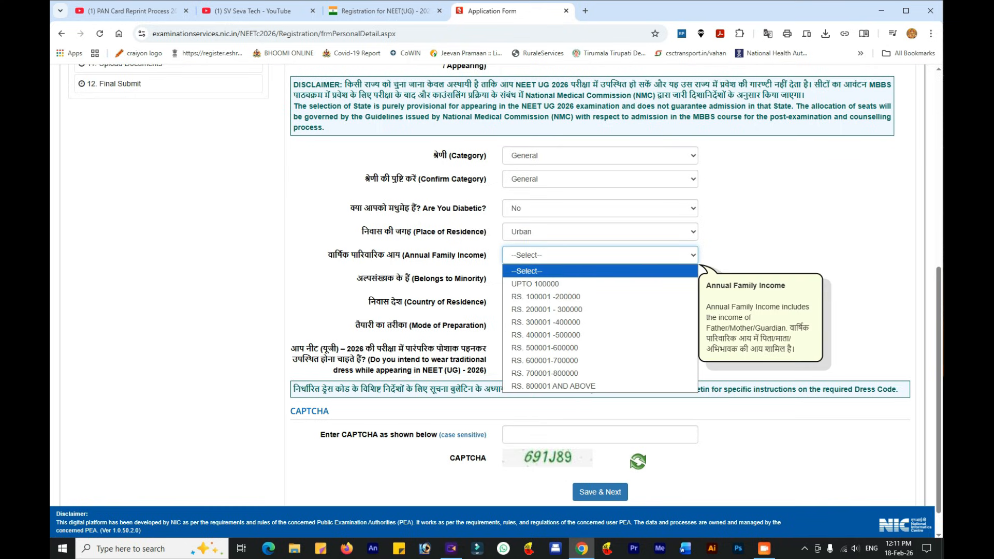
key("Down")
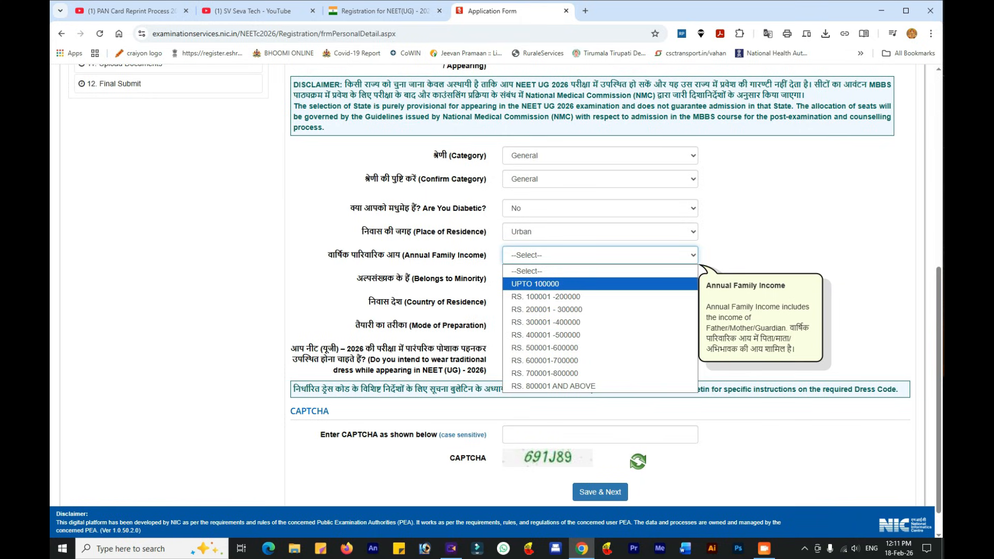
left_click(545, 284)
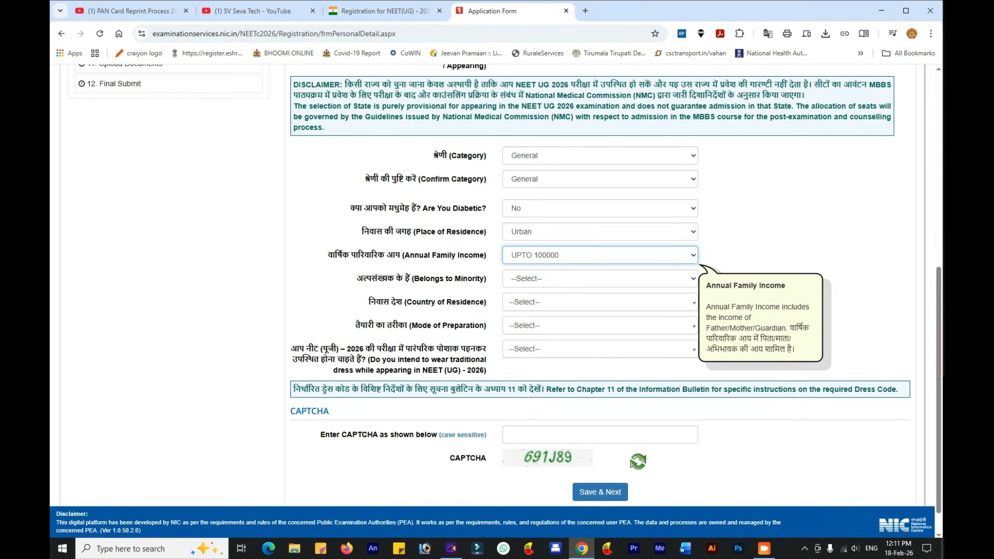
left_click(528, 279)
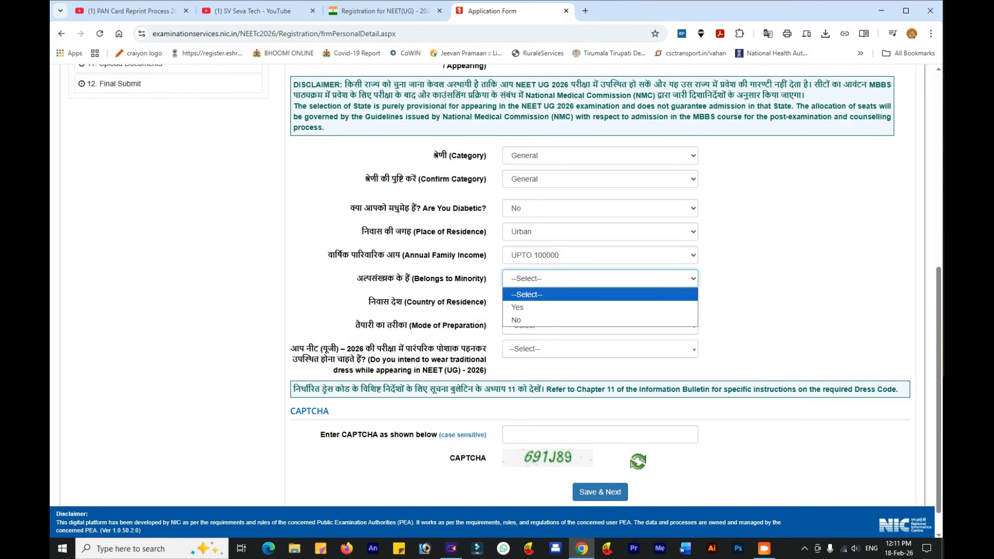
left_click(516, 320)
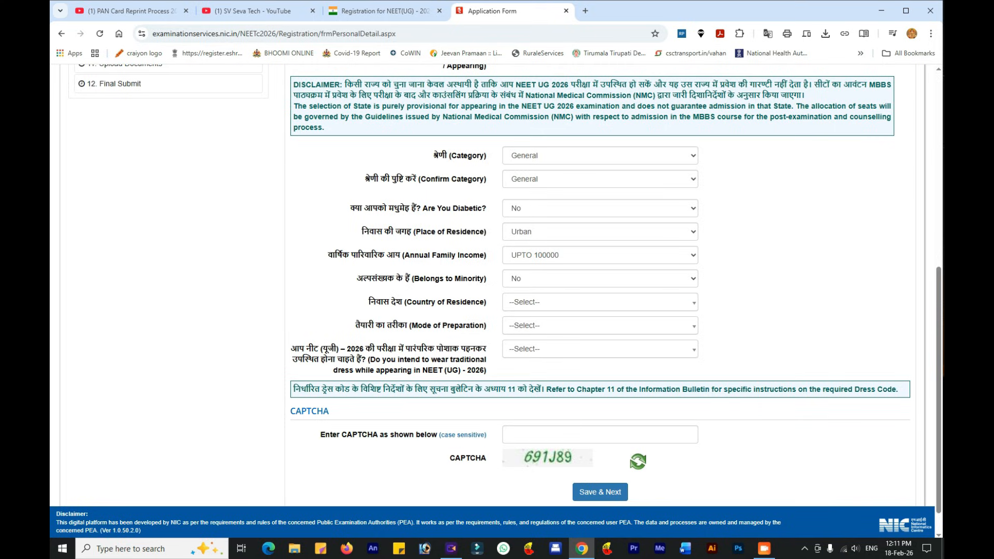
Step: Set the country of residence to India and the mode of preparation to Coaching
left_click(600, 303)
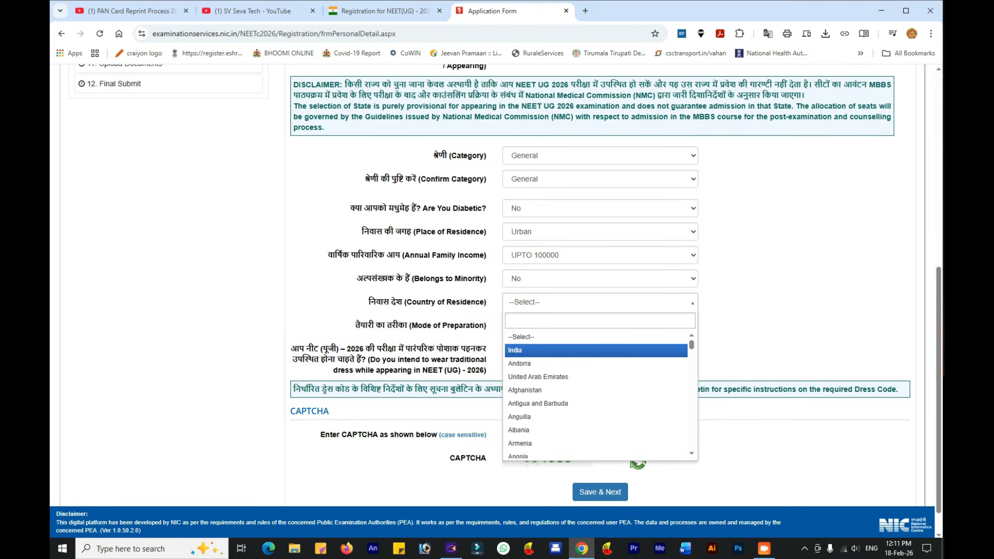
key("Return")
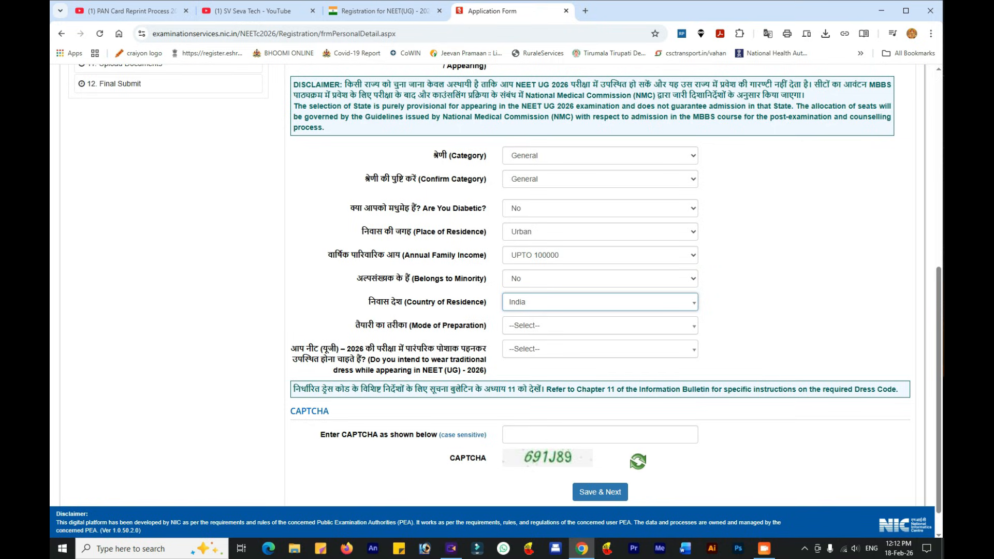
key("Tab")
key("Return")
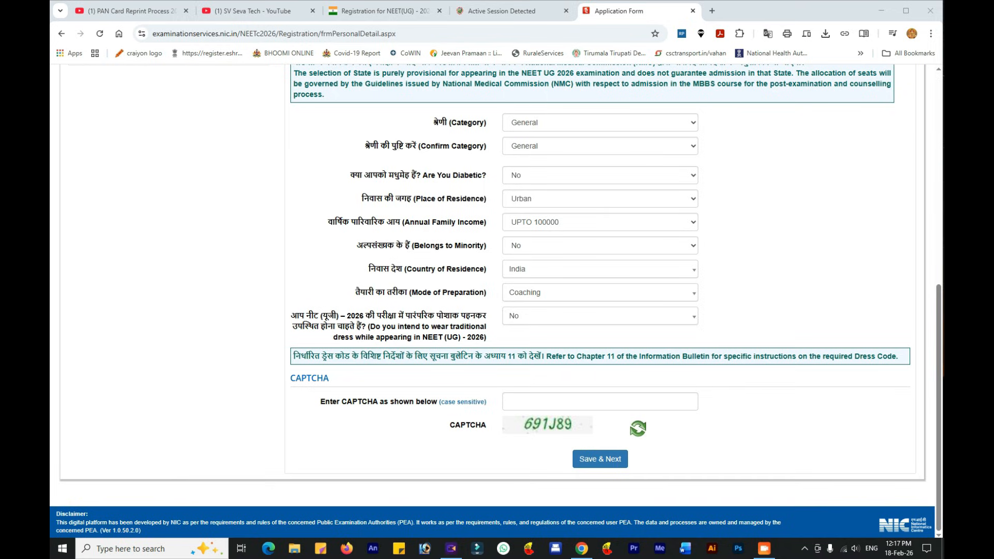
Step: Answer No to wearing traditional dress in the exam, fill in the CAPTCHA, and submit the personal details section
left_click(534, 315)
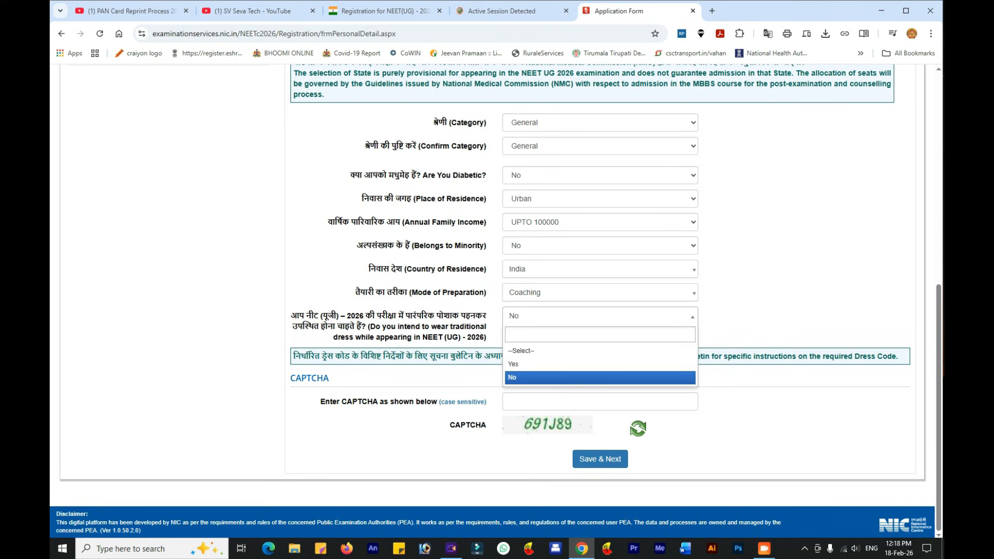
left_click(533, 377)
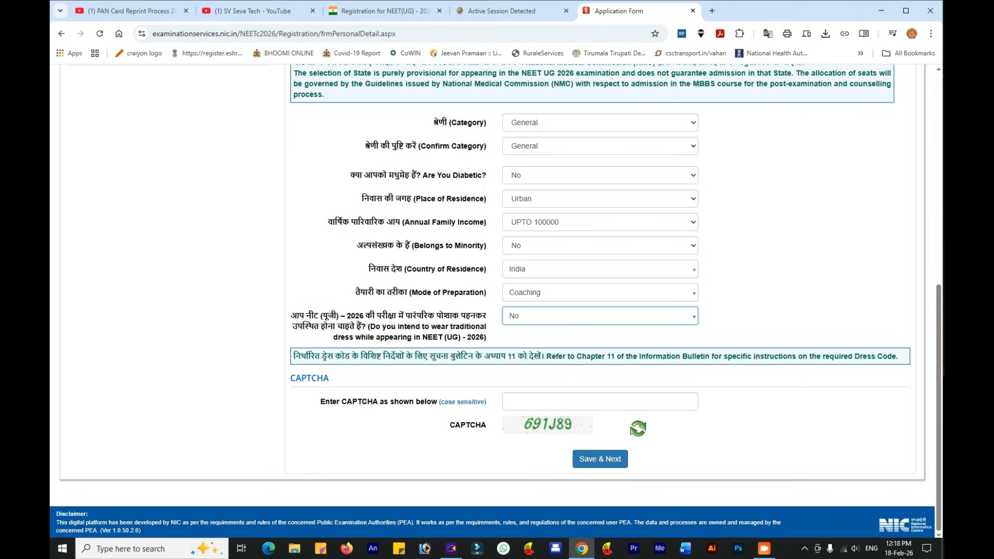
left_click(599, 458)
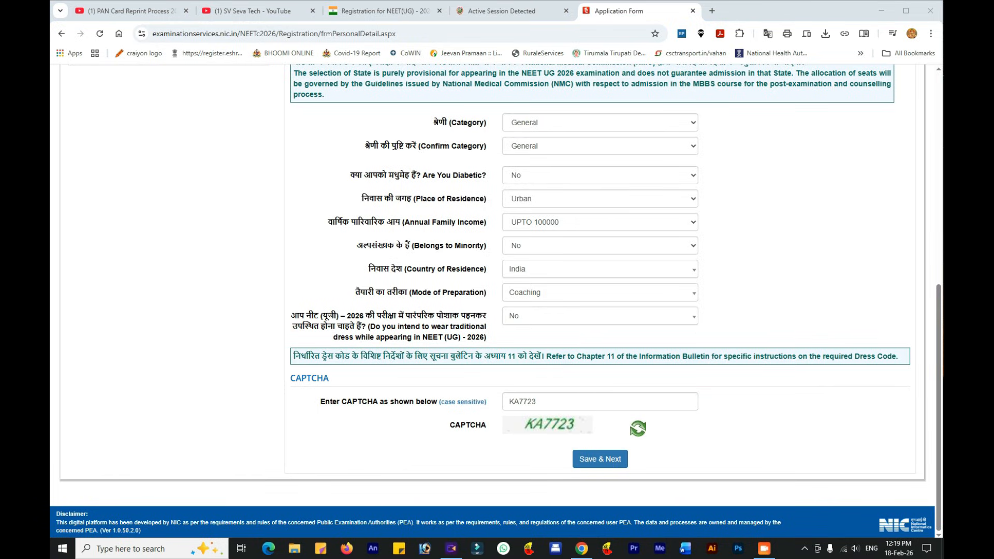
left_click(600, 459)
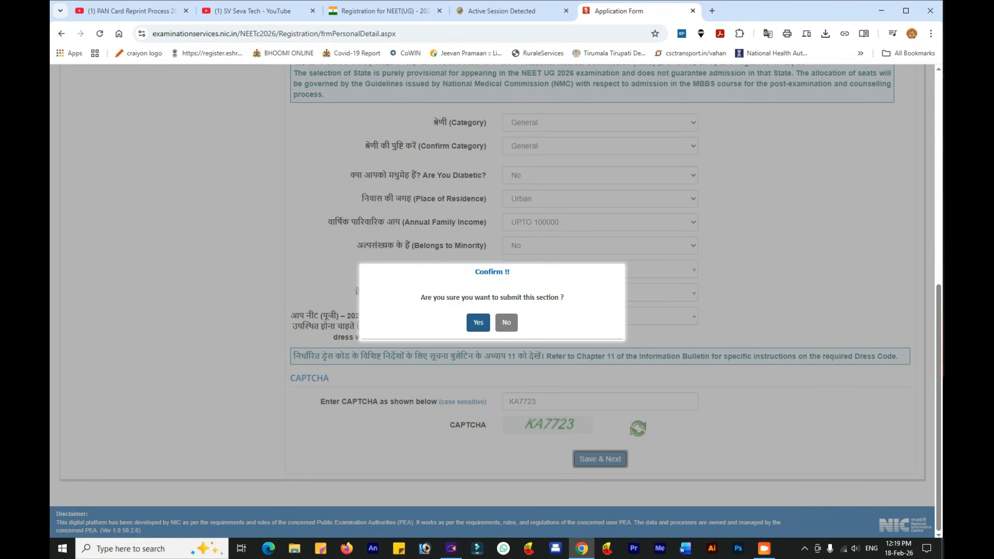
left_click(478, 322)
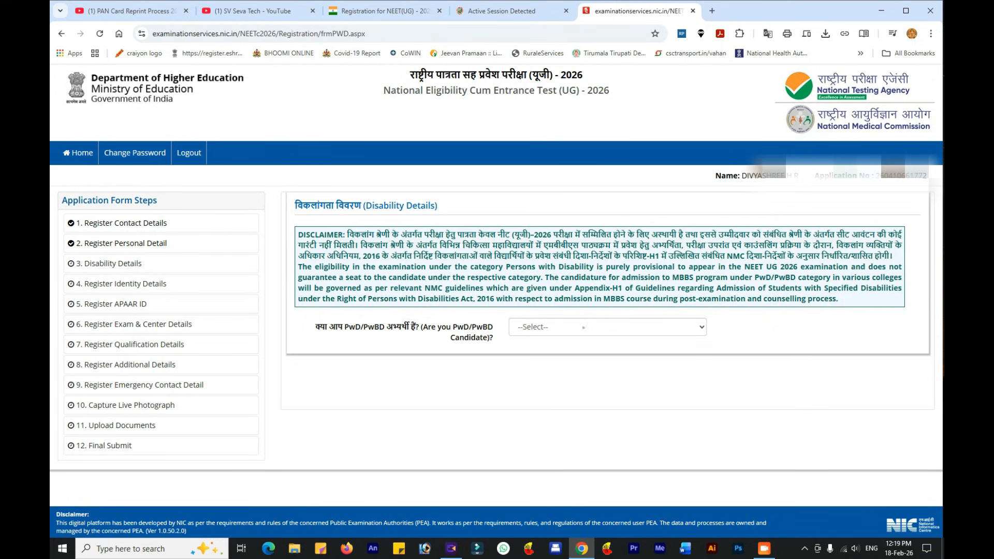
Step: Answer No to being a PwD/PwBD candidate, fill in the CAPTCHA, and submit the disability details
left_click(583, 327)
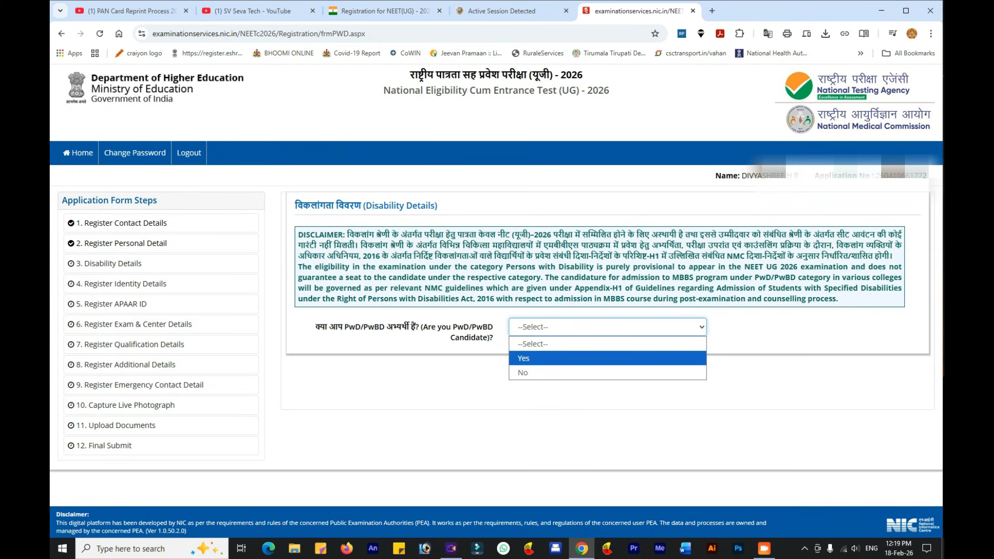
key("Return")
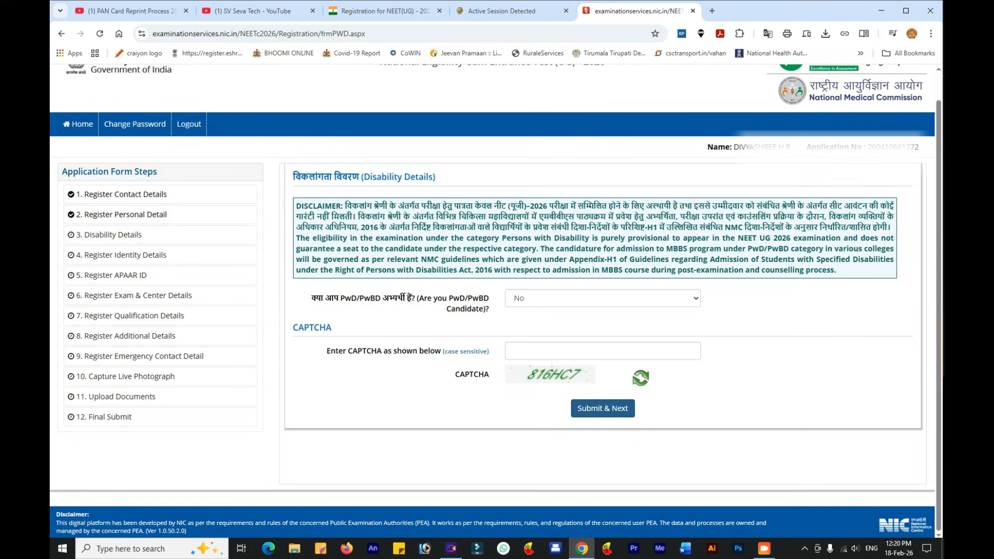
key("Return")
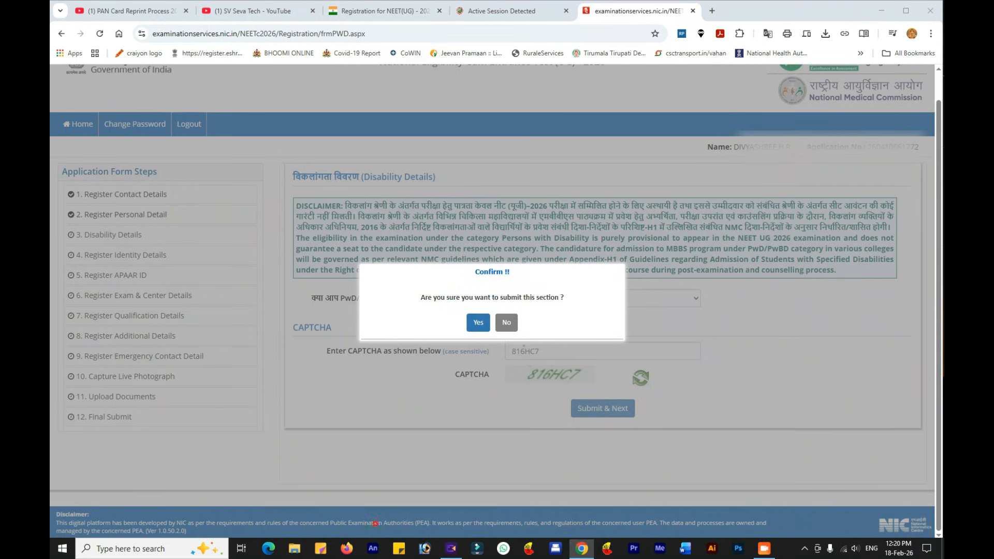
key("Return")
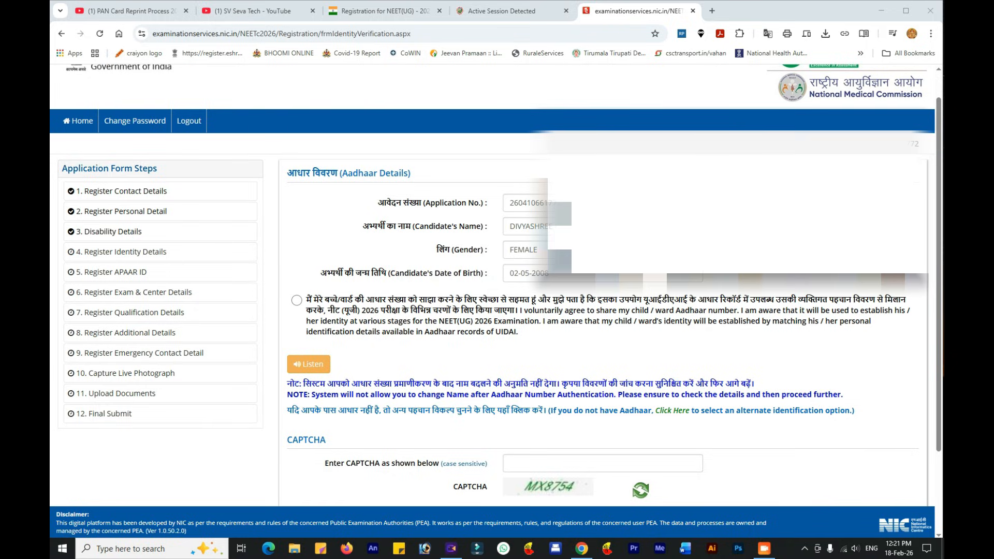
Step: Consent to sharing the Aadhaar number, enter and confirm it with the CAPTCHA, and submit the Aadhaar details
scroll(494, 309, "down", 1)
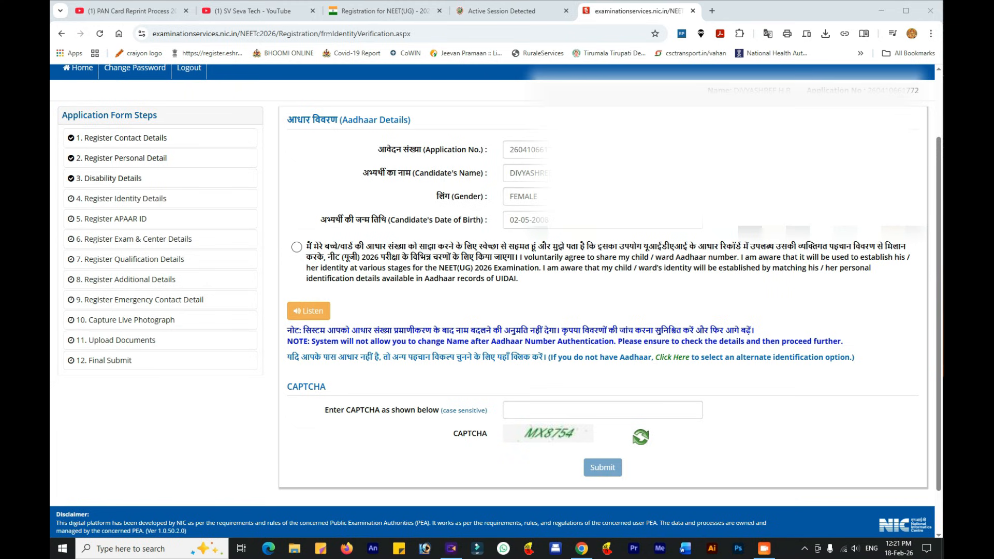
left_click(296, 247)
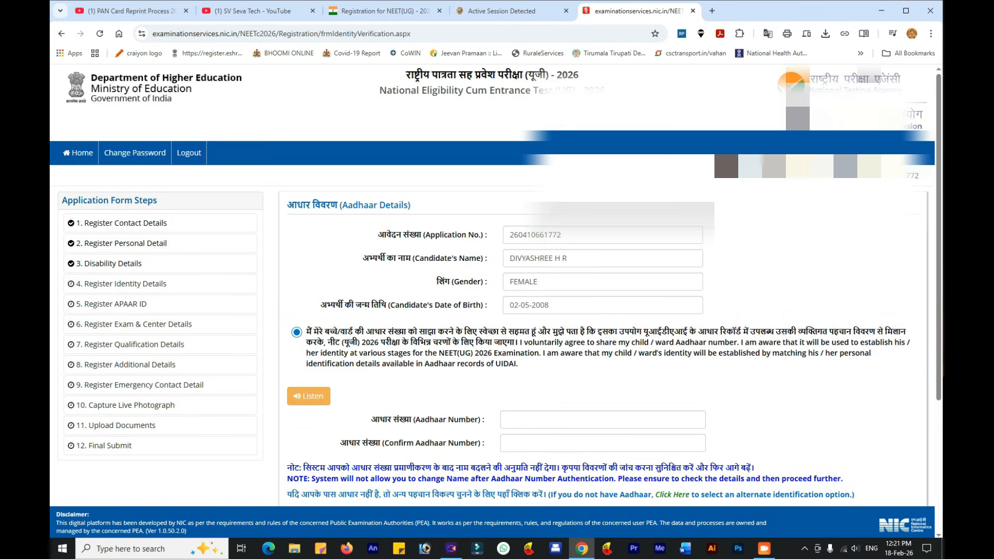
scroll(497, 285, "down", 4)
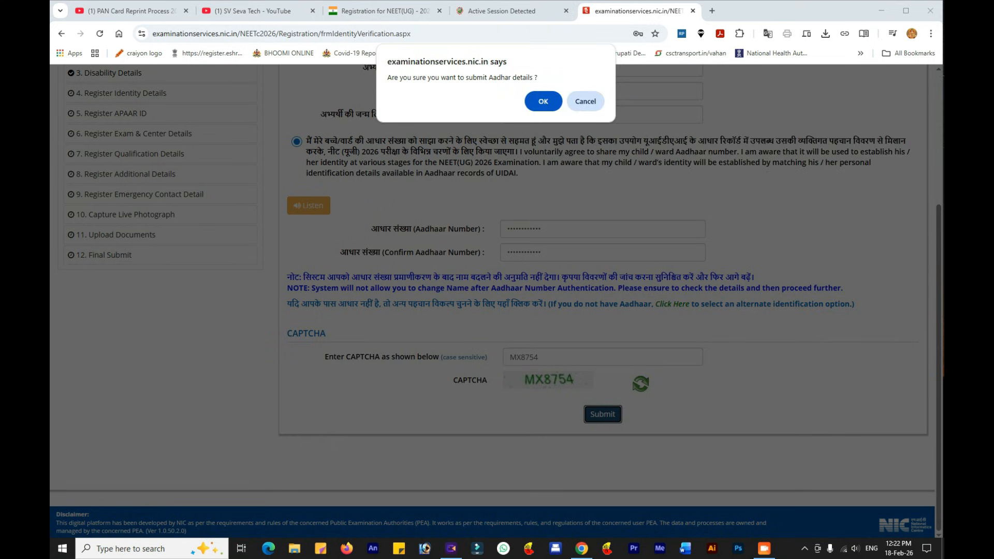
key("Return")
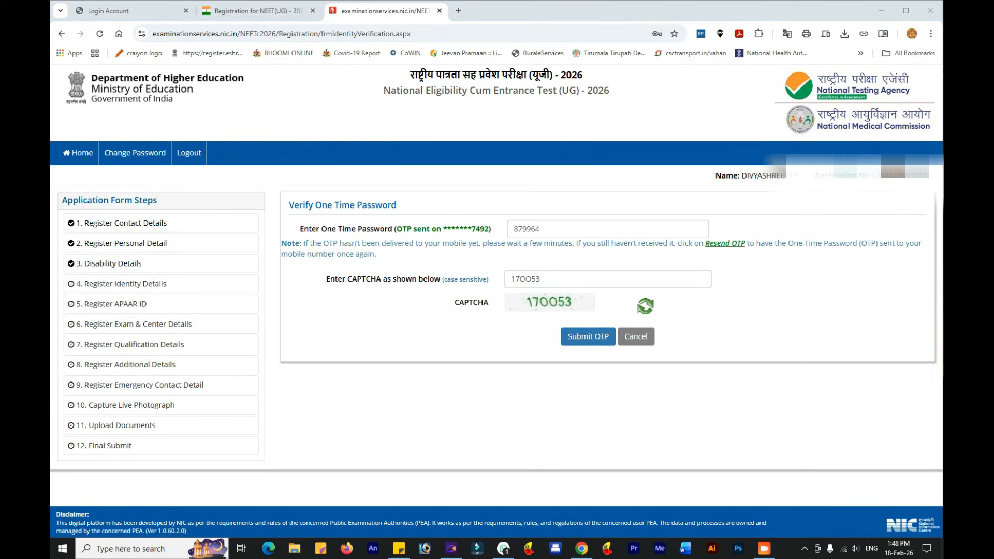
Step: Submit the one-time password with the CAPTCHA and proceed past the Aadhaar identity comparison to the APAAR ID section
left_click(587, 336)
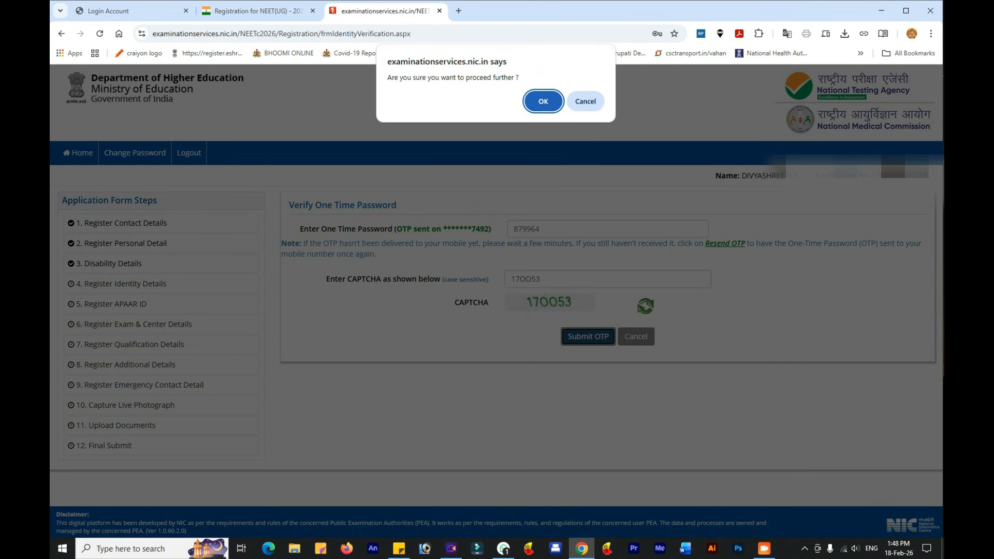
left_click(543, 101)
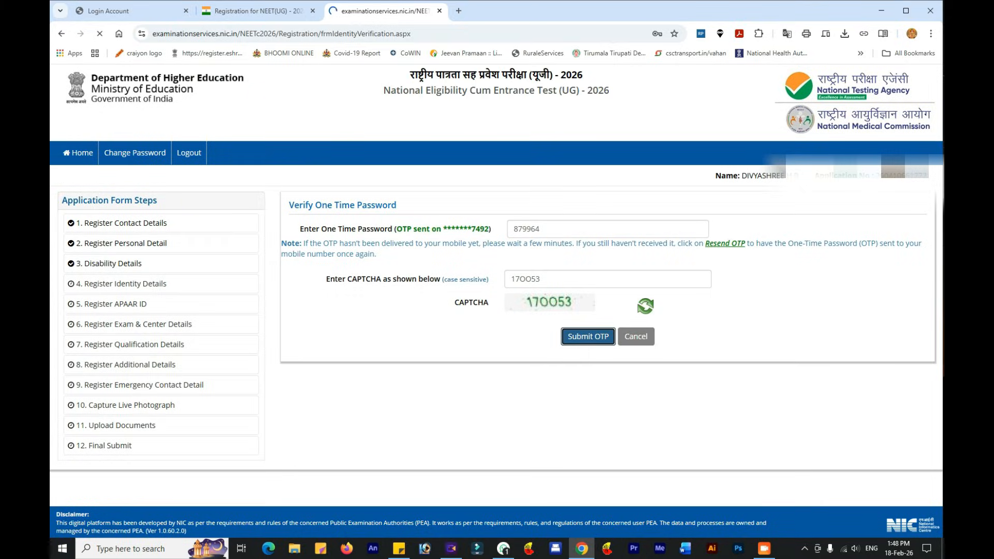
scroll(600, 280, "down", 3)
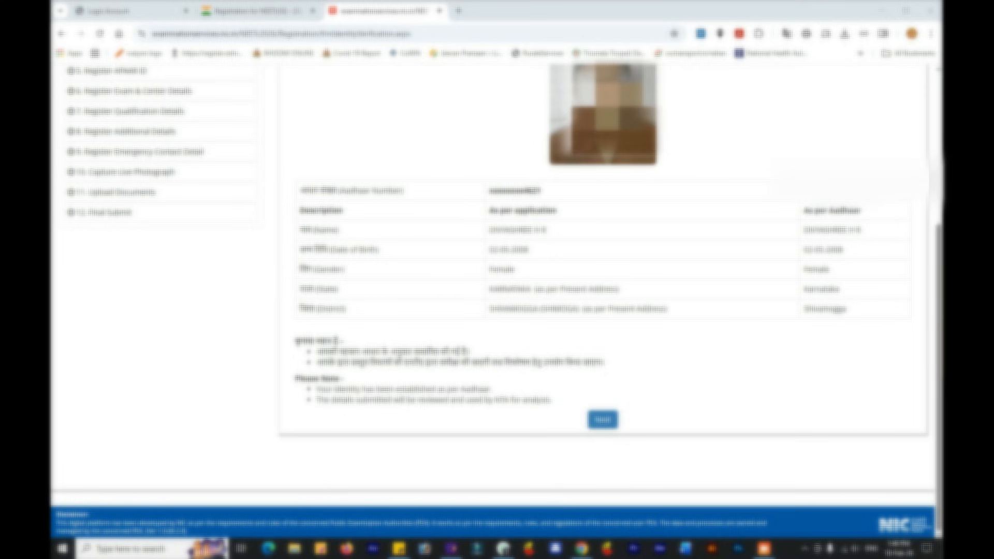
left_click(602, 419)
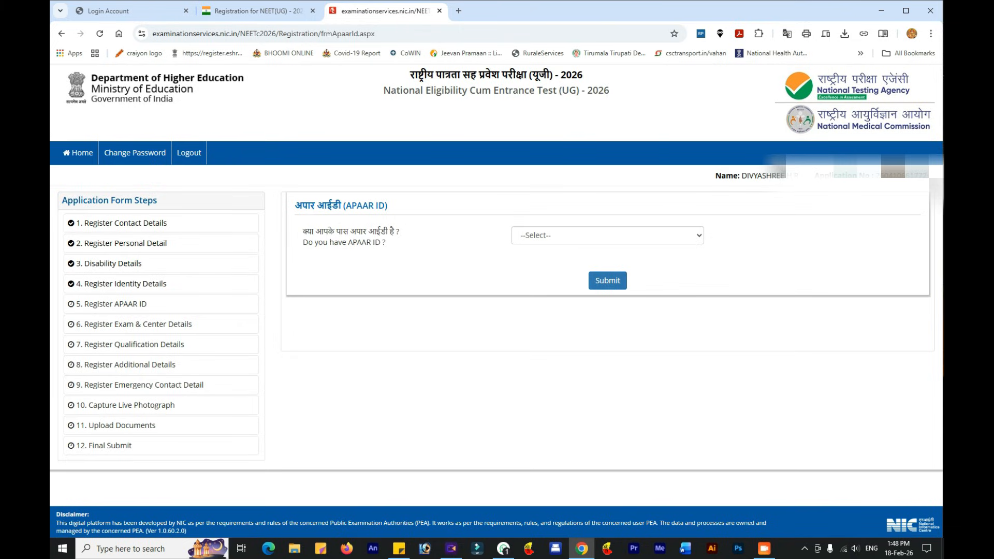
Step: Answer Yes to having an APAAR ID, enter and confirm the ID number with the CAPTCHA, and submit the section
left_click(561, 236)
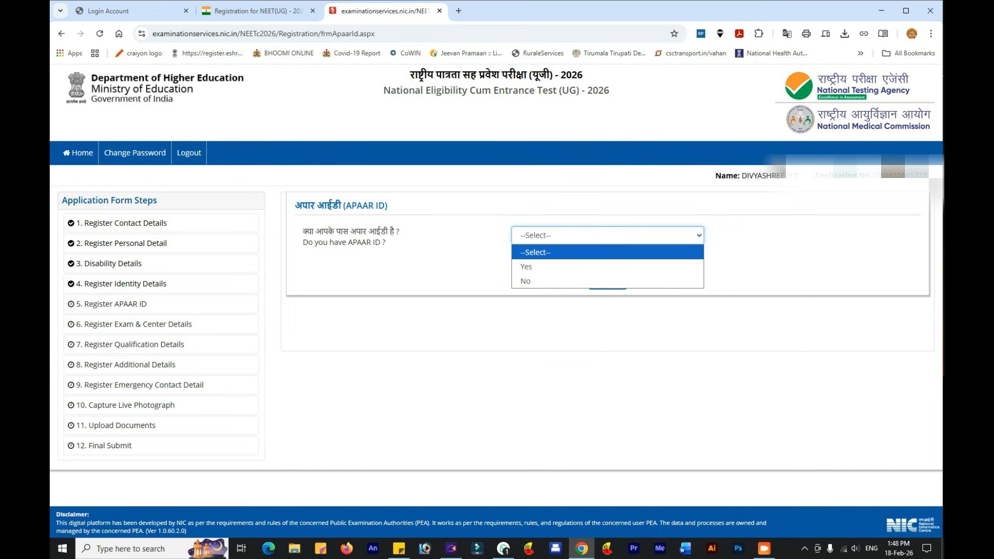
left_click(544, 265)
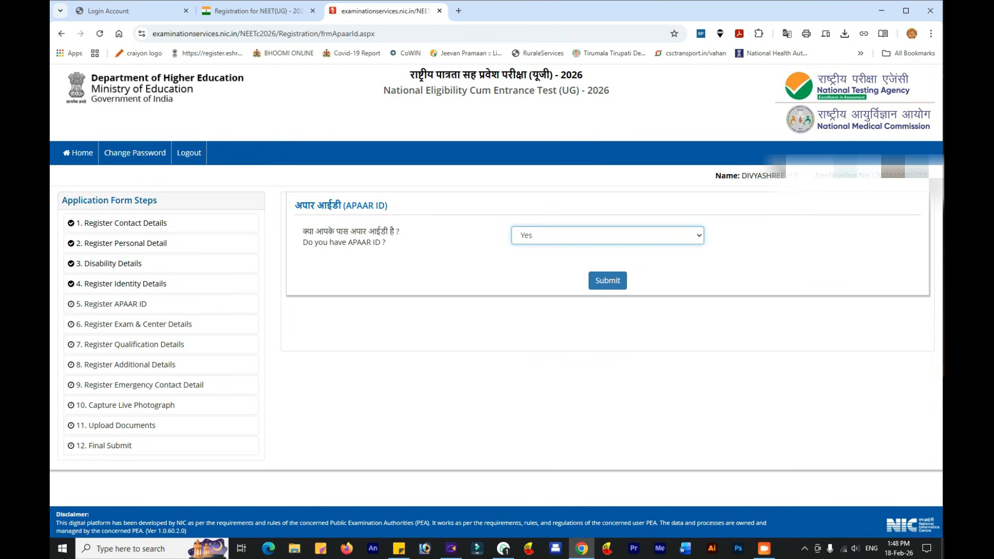
left_click(573, 234)
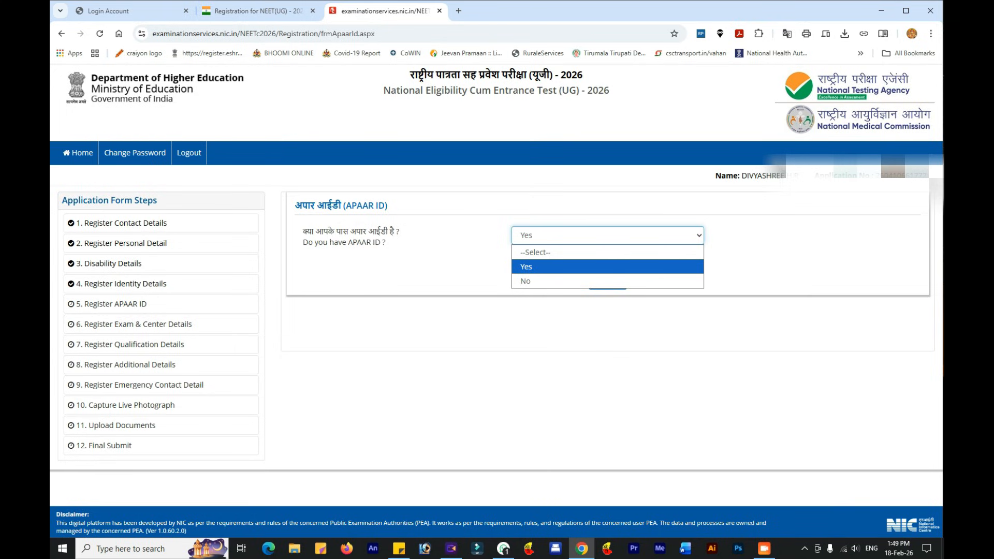
left_click(551, 262)
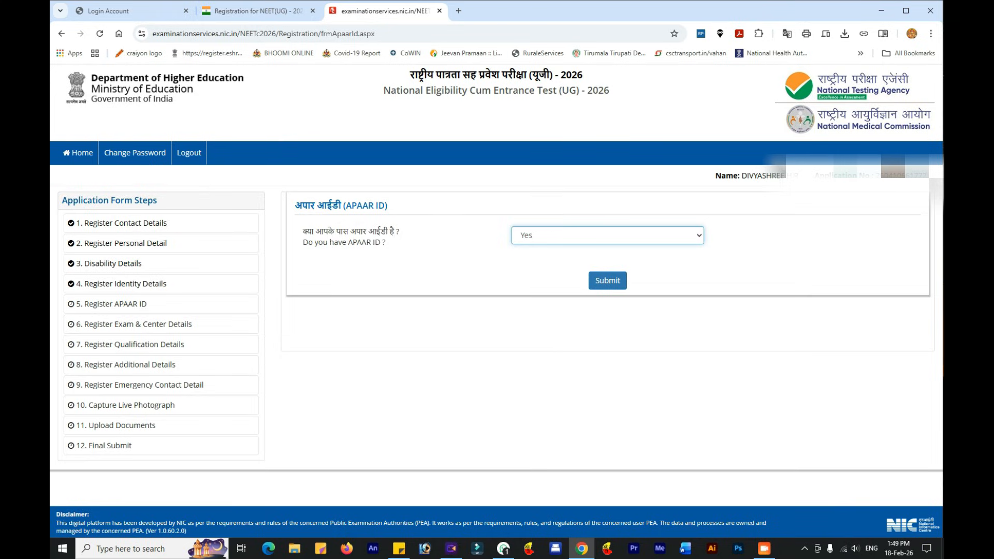
left_click(607, 280)
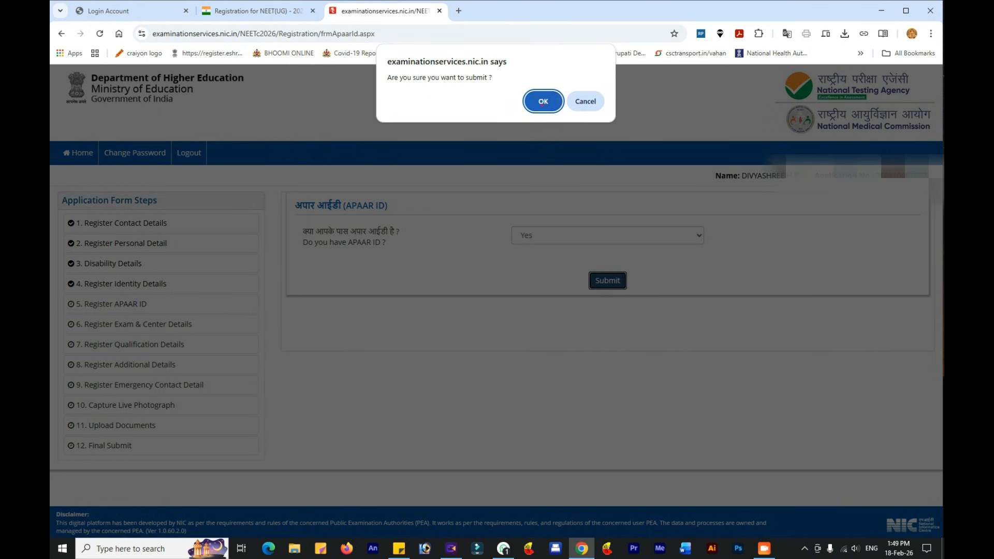
key("Return")
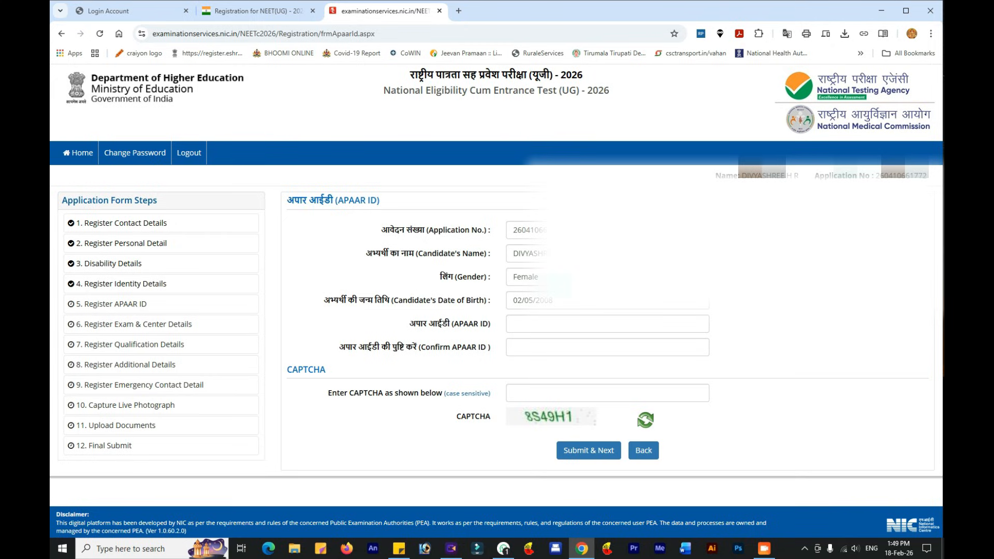
left_click(589, 449)
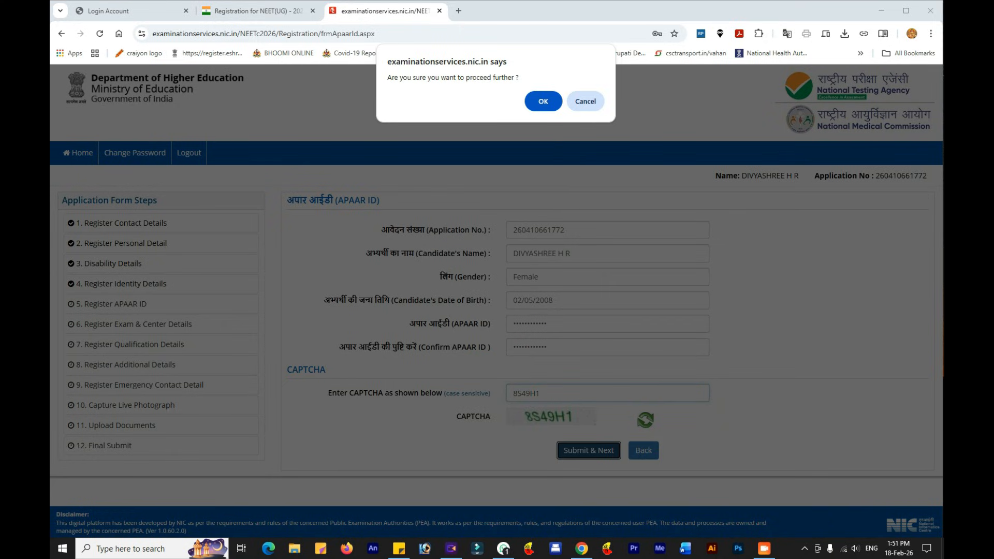
key("Return")
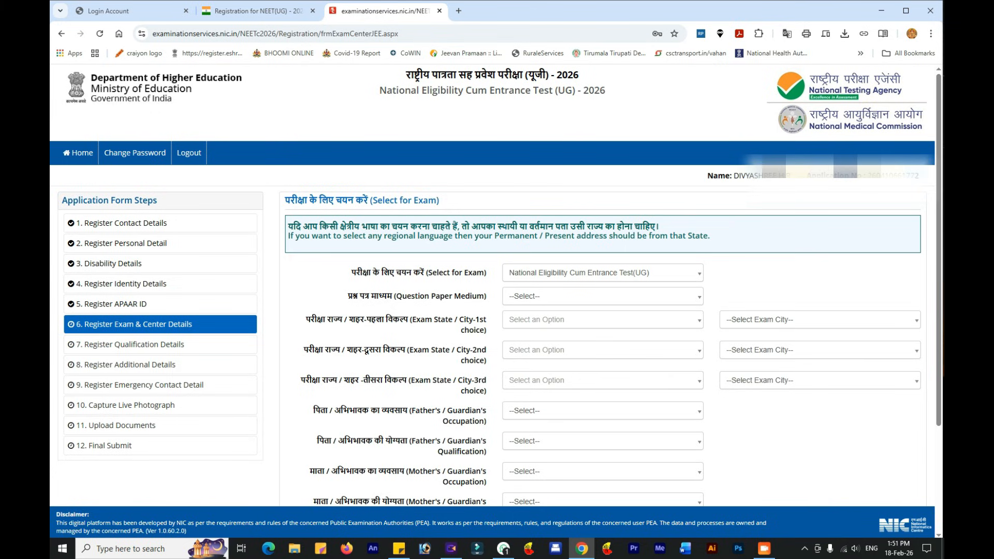
Step: Set the question paper medium to English in the exam and center details
scroll(496, 310, "down", 1)
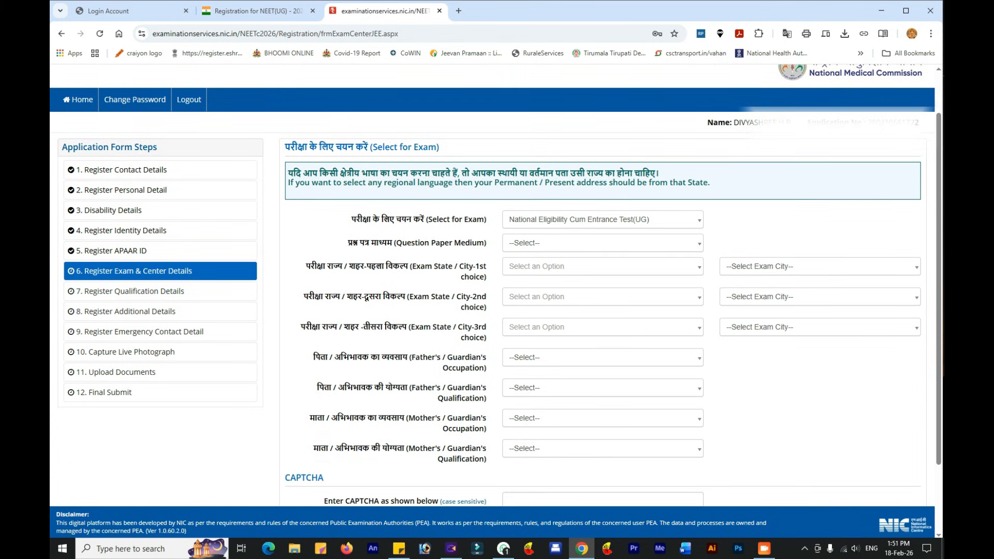
left_click(533, 243)
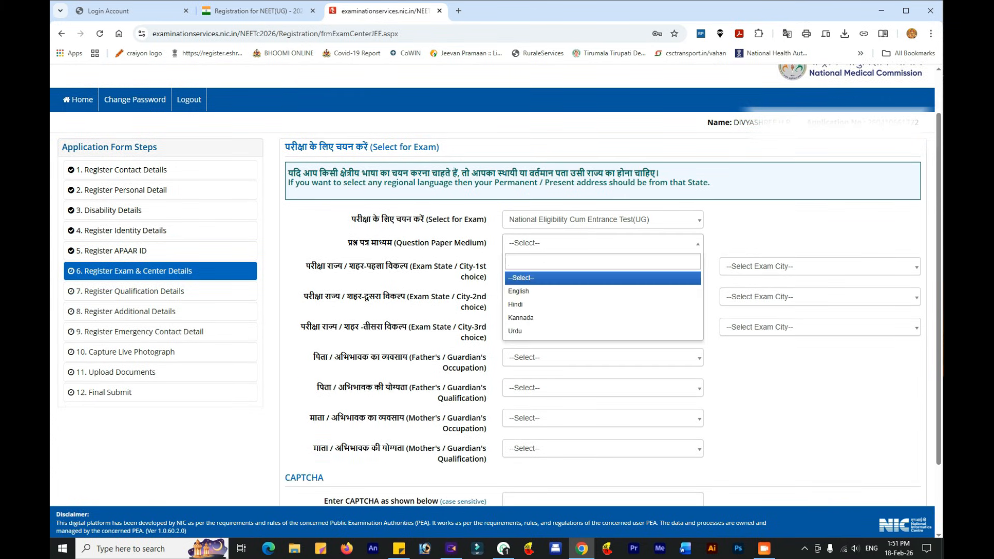
key("Down")
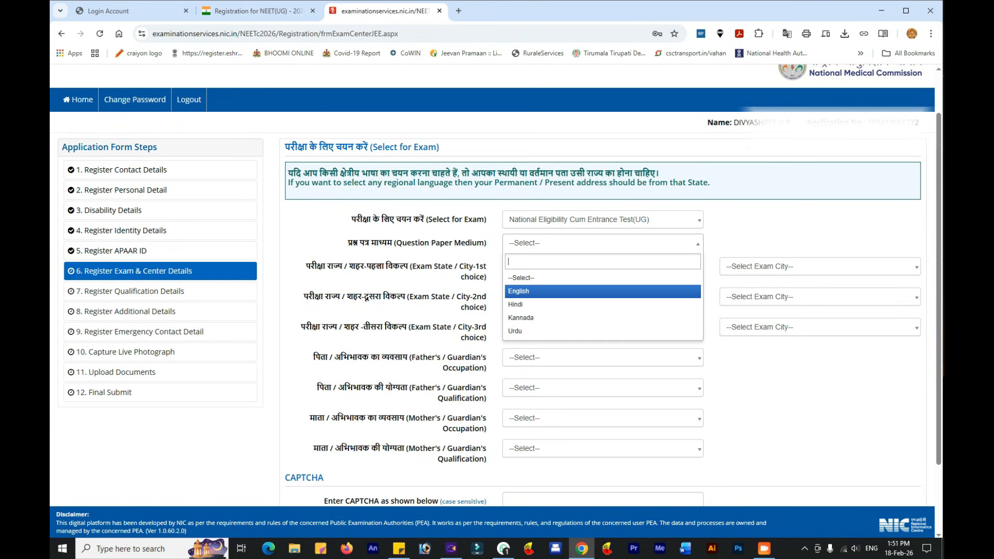
key("Down")
key("Down")
key("Down")
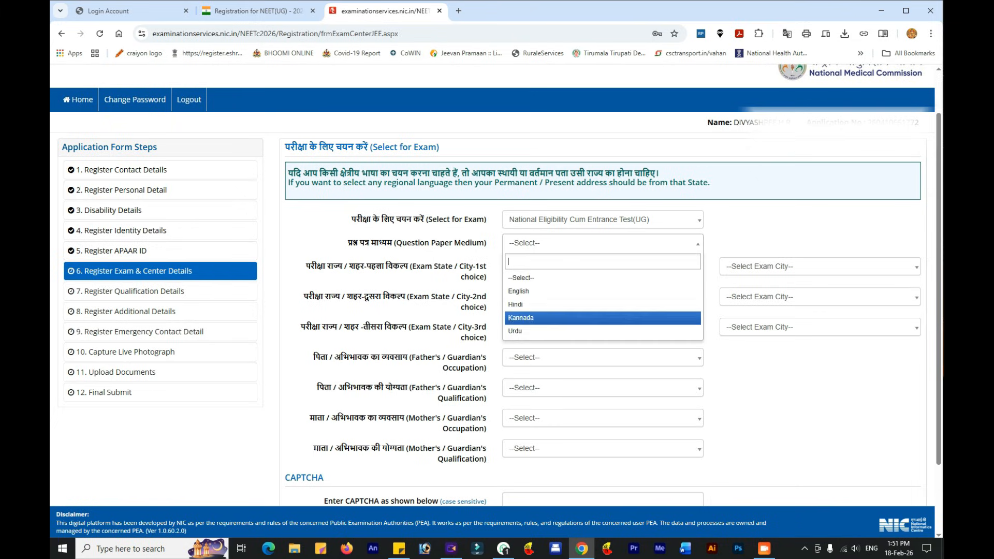
key("Up")
key("Up")
key("Up")
key("Return")
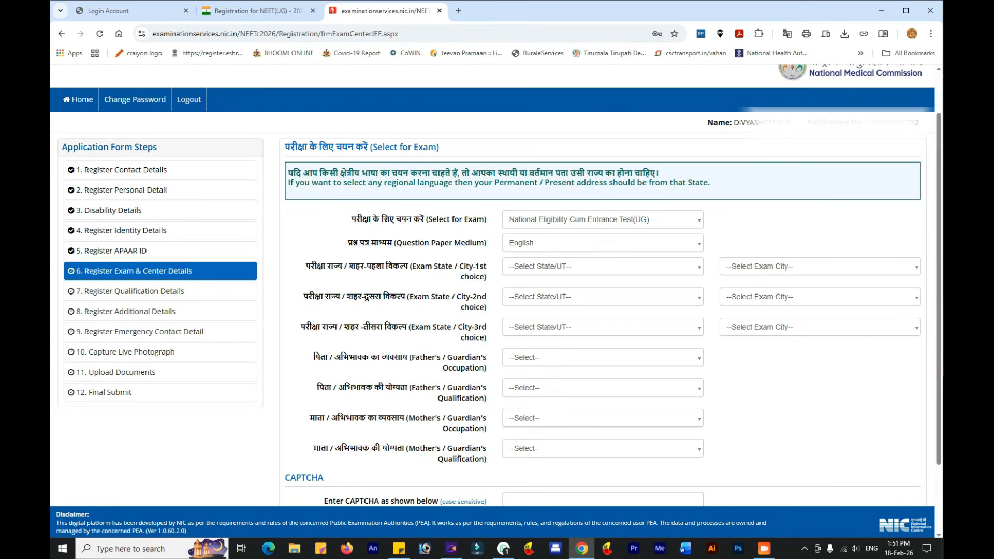
Step: Set the first-choice exam state to KARNATAKA and its exam city to Shivamoga (Shimoga)/Shivamogga
left_click(550, 267)
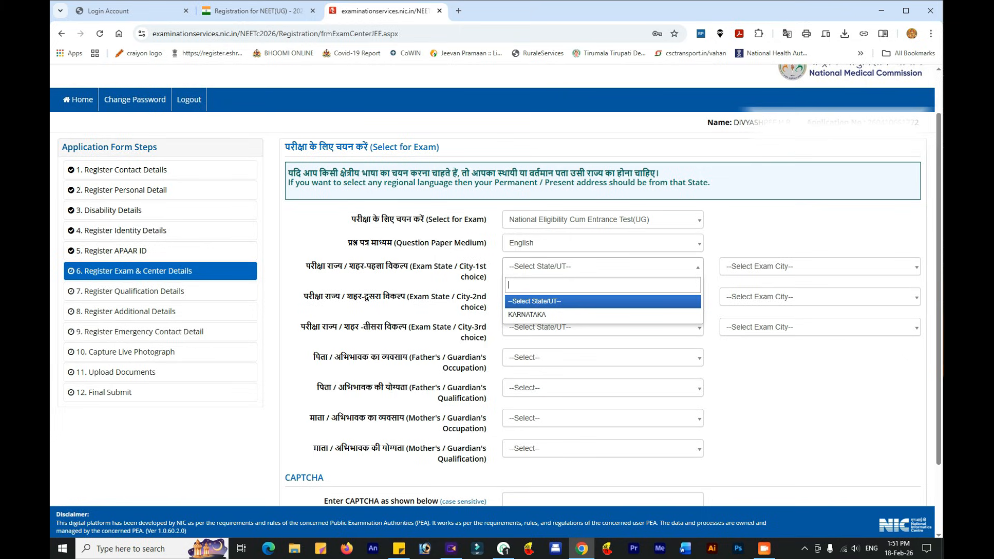
key("Down")
key("Return")
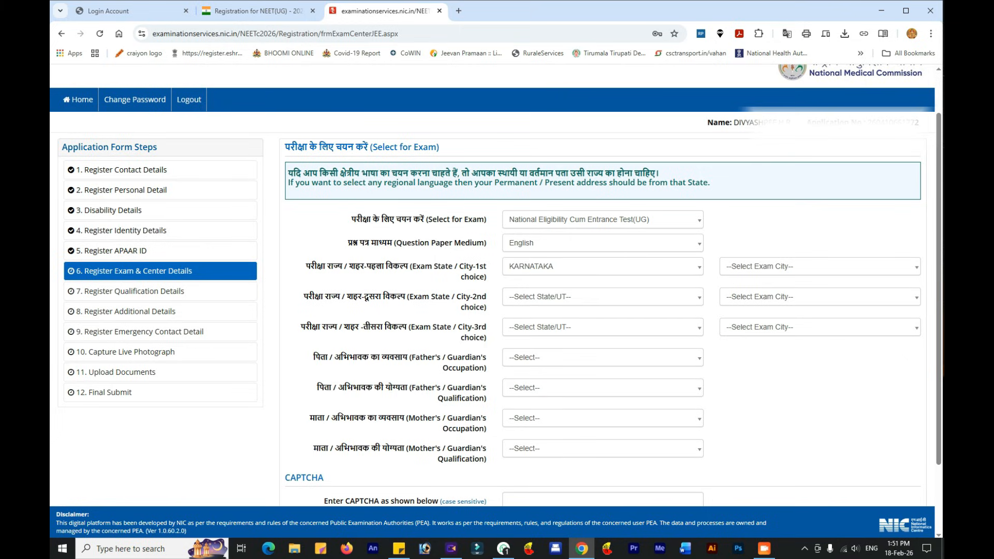
left_click(805, 267)
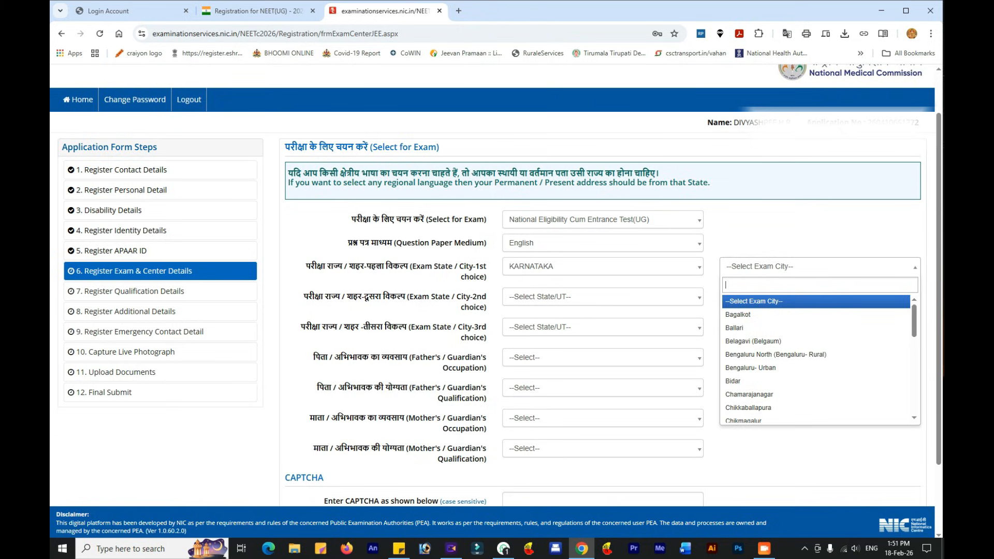
key("Down")
key("Down")
key("Down")
key("Down")
key("Down")
key("Down")
key("Down")
key("Down")
key("Down")
key("Down")
key("Down")
key("Down")
key("Down")
key("Down")
key("Down")
key("Down")
key("Down")
key("Down")
key("Down")
key("Down")
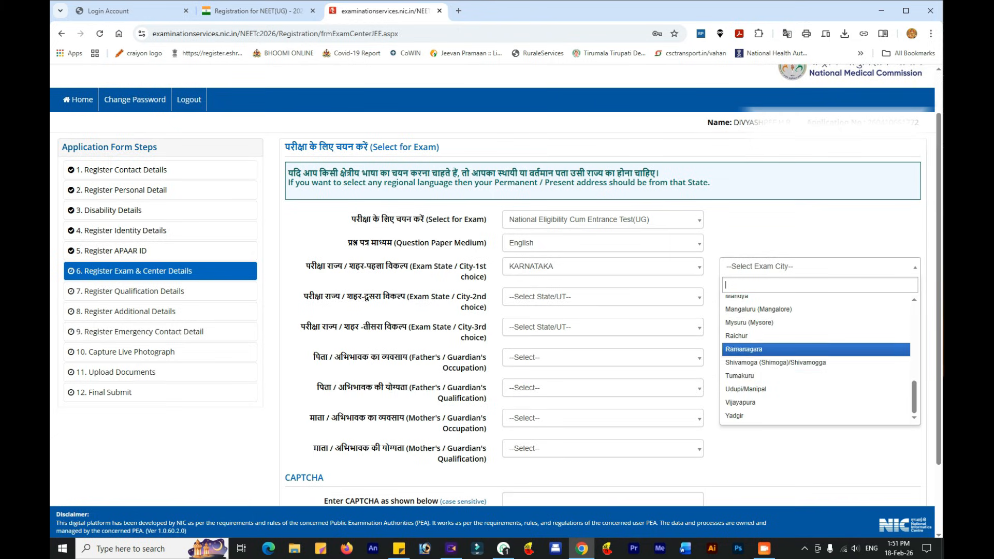
left_click(807, 361)
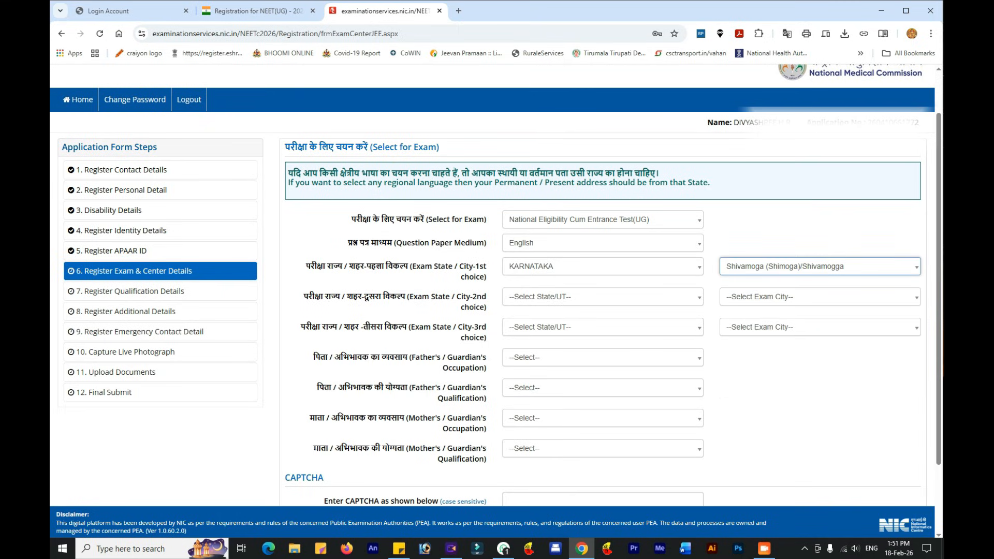
Step: Set the second-choice exam state to KARNATAKA and its exam city to Davangere
left_click(565, 297)
left_click(543, 344)
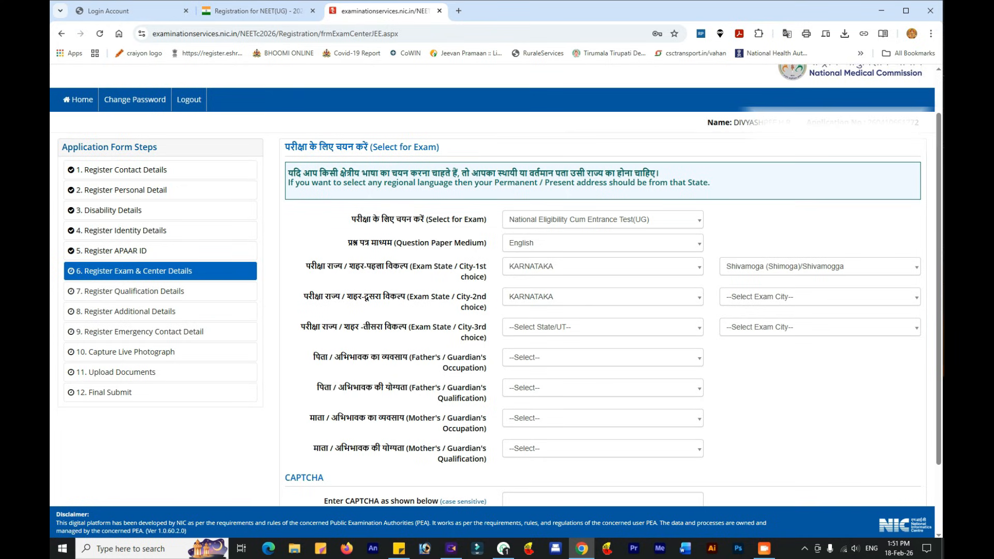
left_click(775, 296)
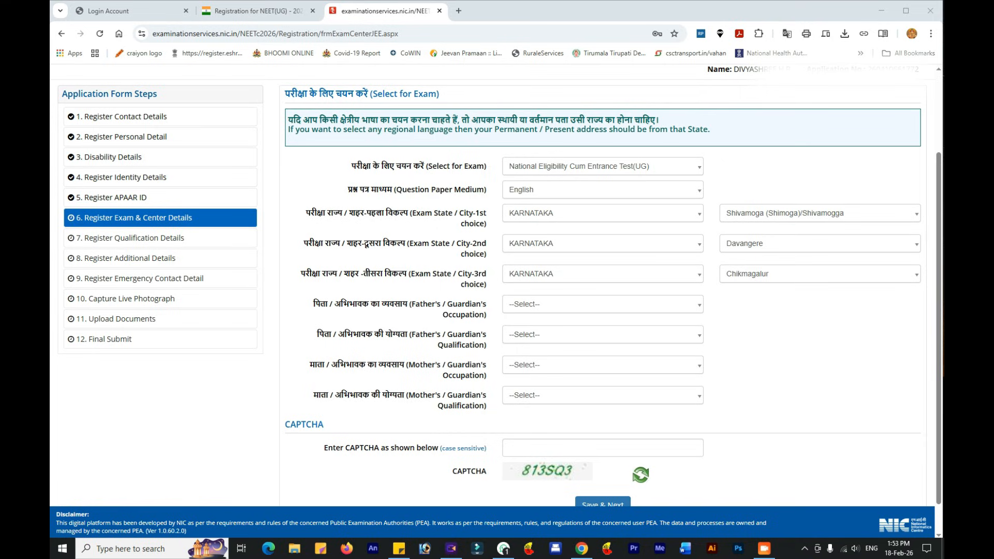
Step: Set the father's or guardian's occupation to GOVERNMENT SERVICE and qualification to GRADUATE
left_click(602, 305)
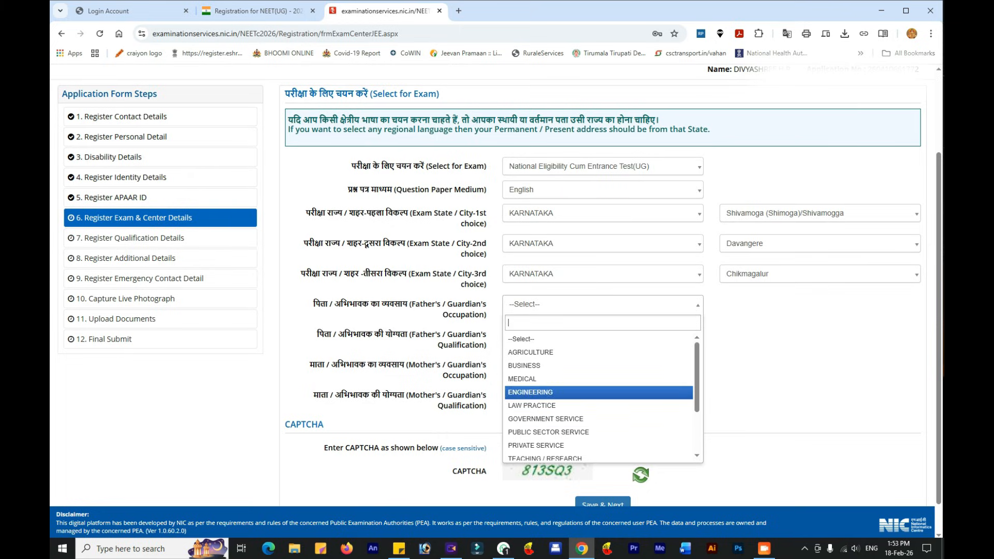
key("Down")
key("Down")
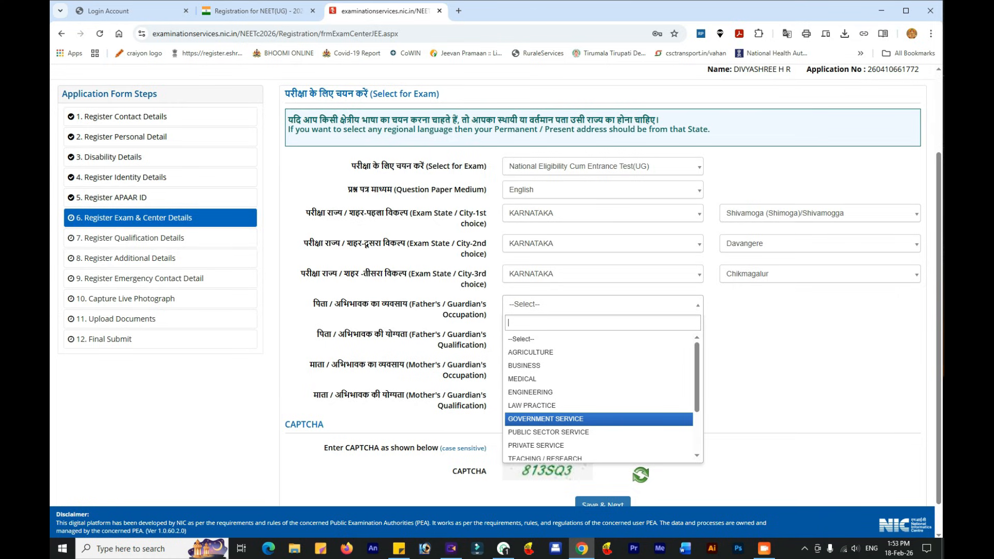
key("Return")
scroll(603, 280, "down", 1)
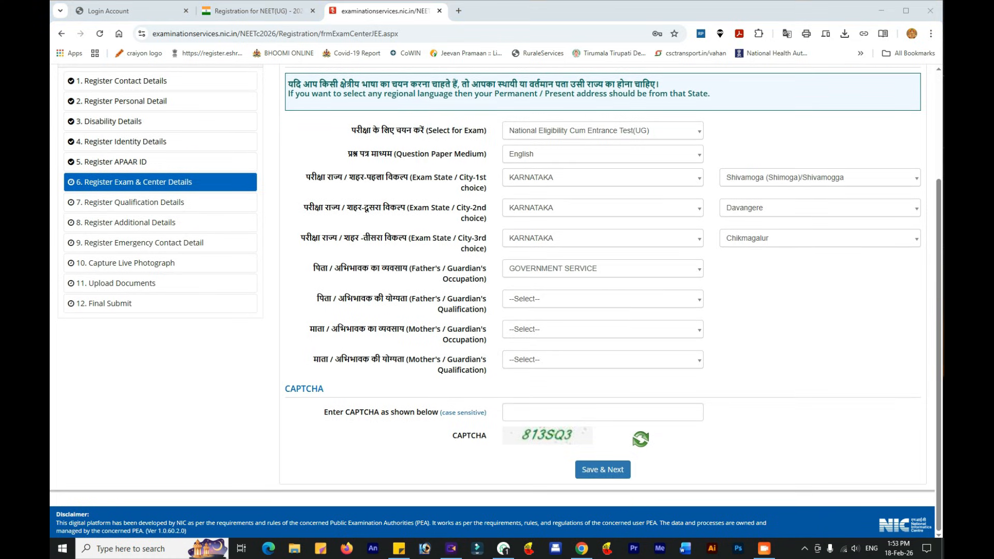
left_click(553, 300)
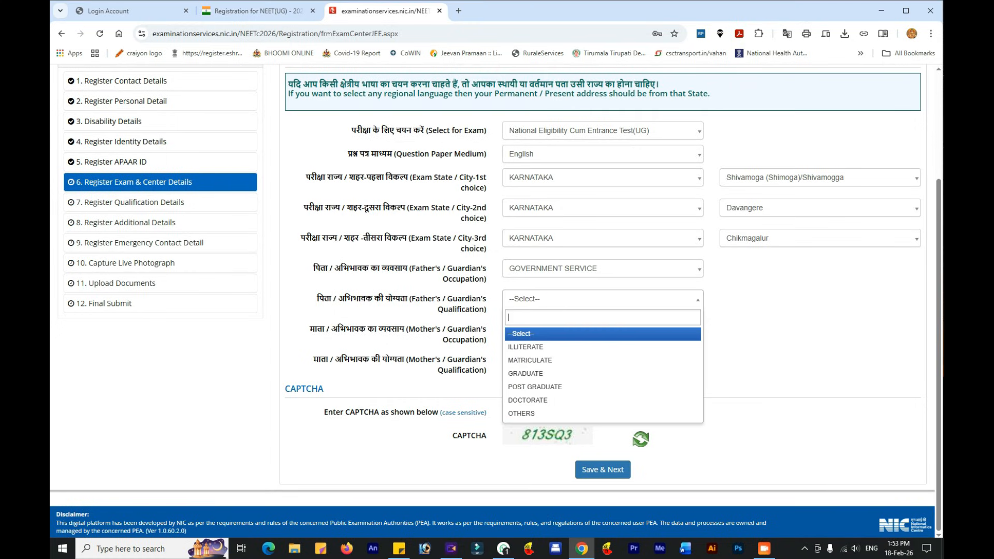
key("Down")
key("Down")
key("Down")
key("Return")
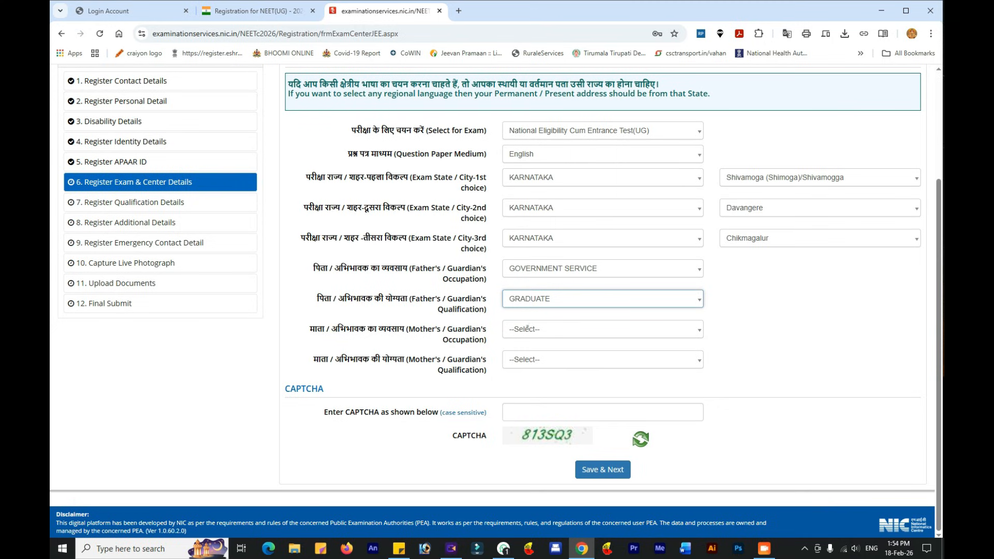
Step: Set the mother's or guardian's occupation to OTHERS (INCLUDING HOUSE WIFE)
left_click(526, 329)
key("Down")
key("Down")
key("Down")
key("Down")
key("Down")
key("Down")
key("Down")
key("Down")
key("Down")
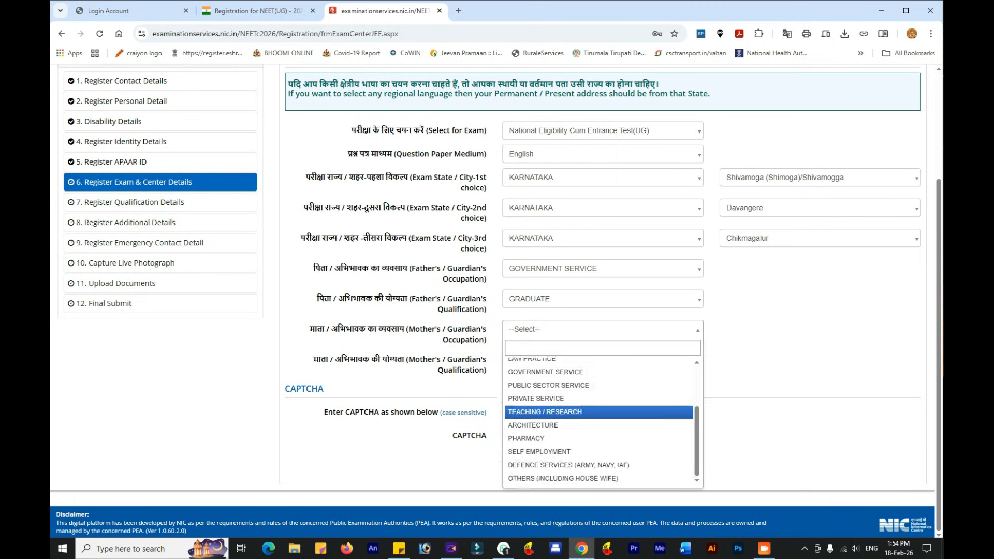
key("Down")
key("Down")
key("Down")
key("Down")
key("Down")
key("Return")
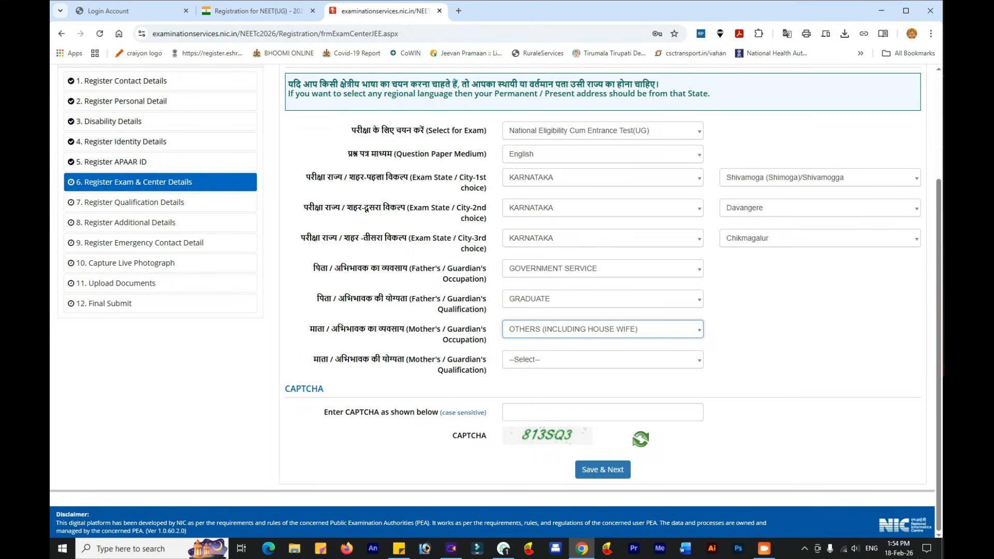
Step: Set the mother's or guardian's qualification to MATRICULATE and save the exam and center details to proceed to the qualification section
key("Tab")
key("Down")
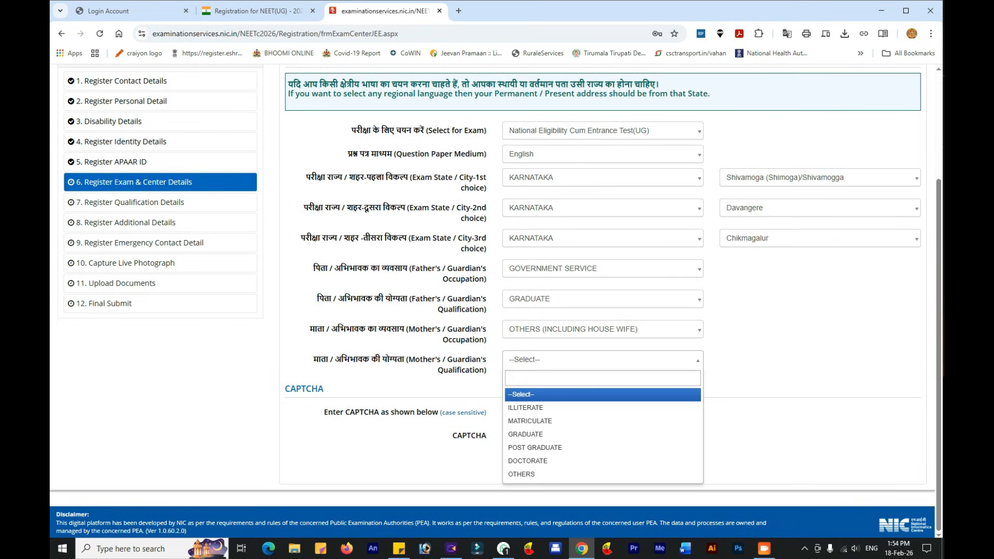
key("Down")
key("Down")
key("Return")
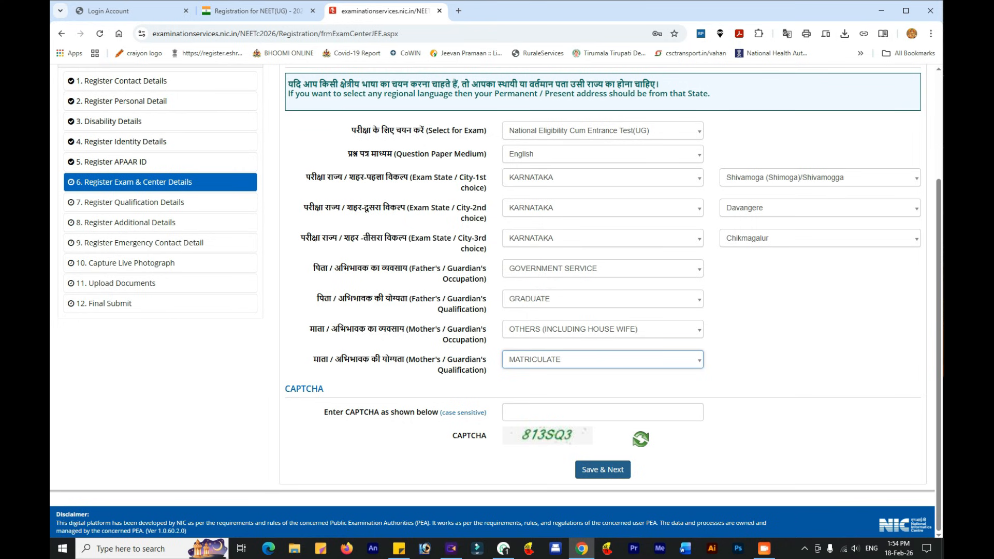
left_click(603, 470)
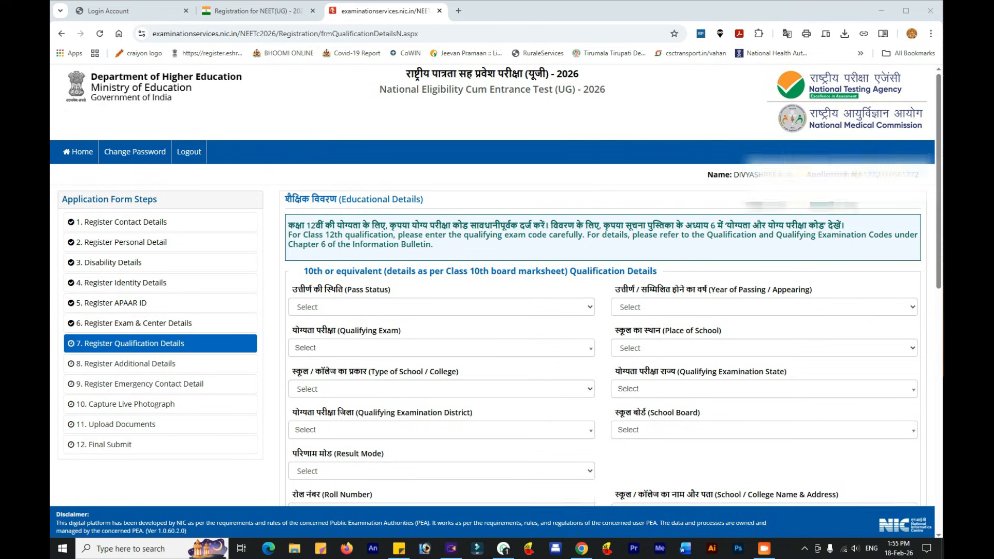
Step: Set the Class 10th pass status to Passed and the year of passing to 2024
scroll(497, 311, "down", 1)
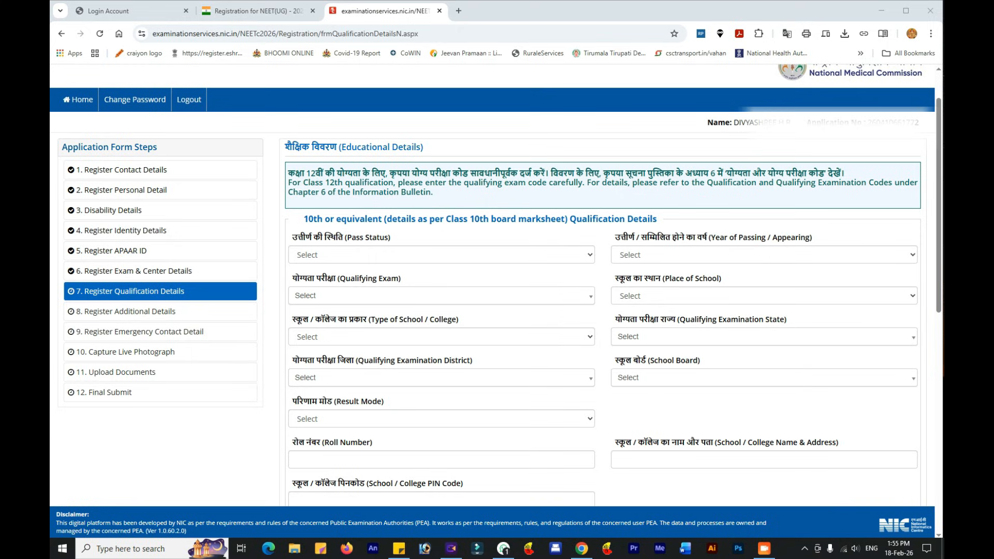
left_click(402, 255)
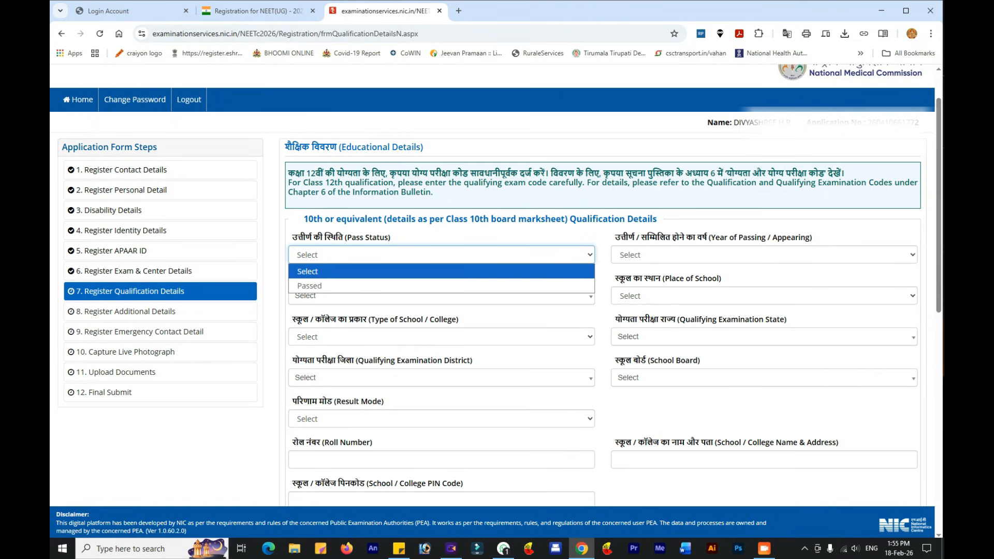
left_click(375, 288)
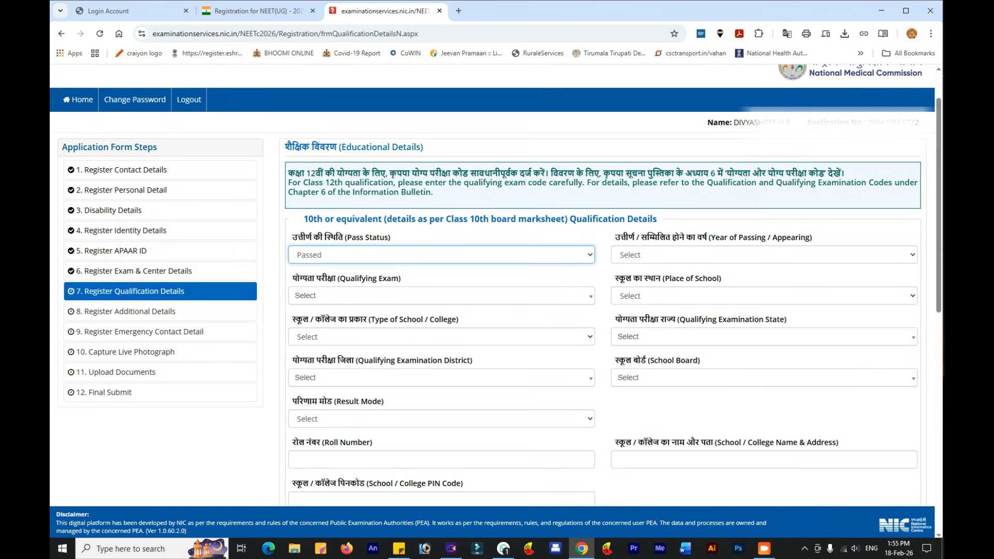
left_click(694, 252)
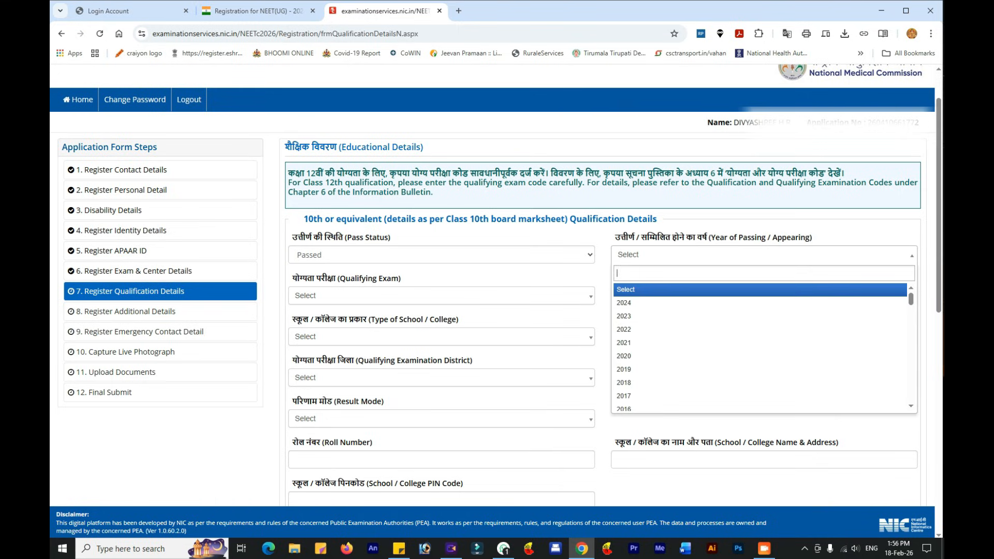
key("Down")
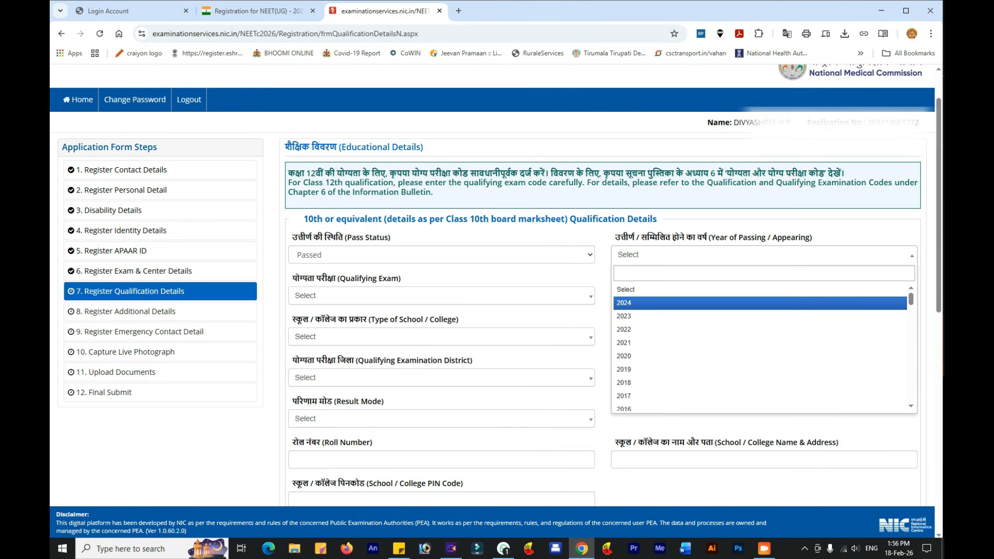
key("Return")
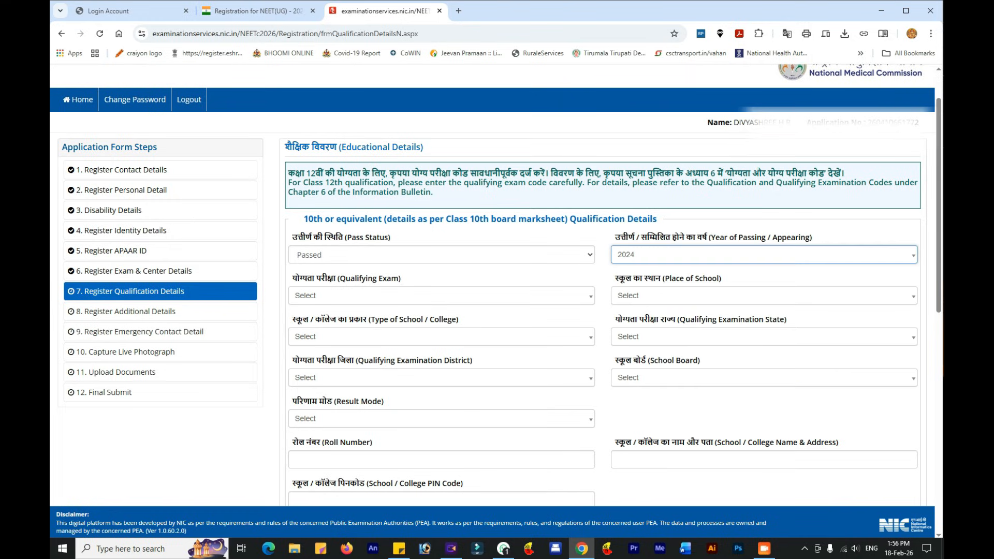
Step: Set the Class 10th qualifying exam to 10th or Equivalent and the place of school to Urban
left_click(441, 295)
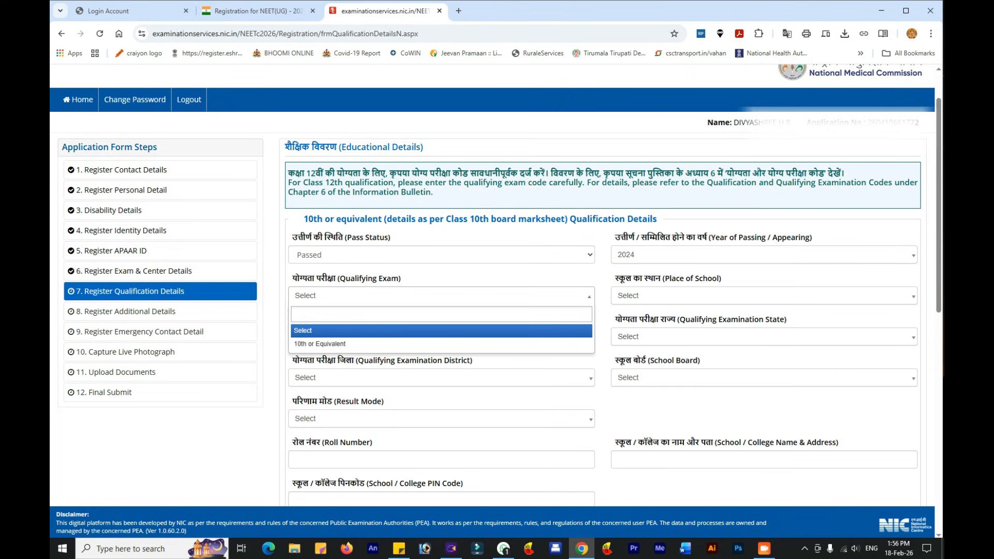
key("Down")
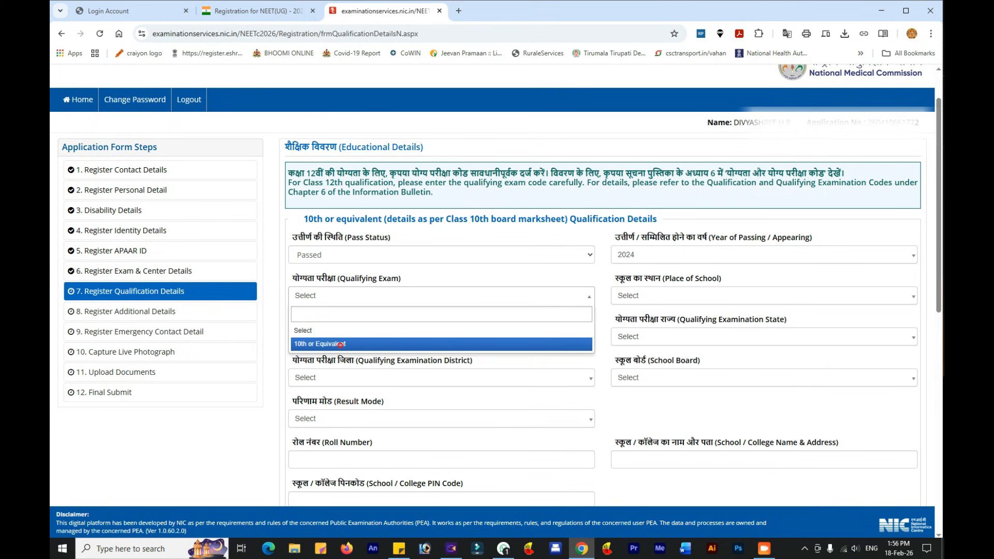
left_click(340, 344)
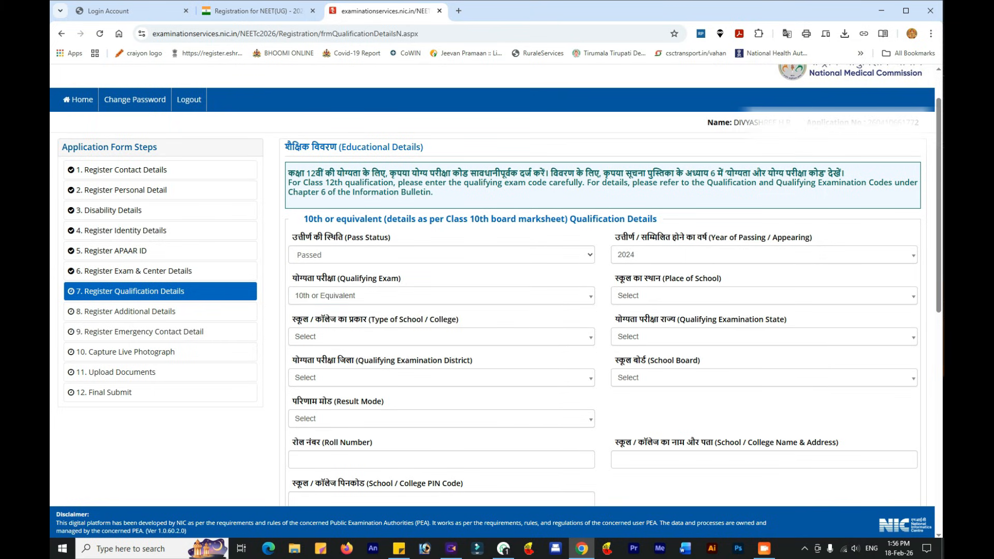
left_click(692, 295)
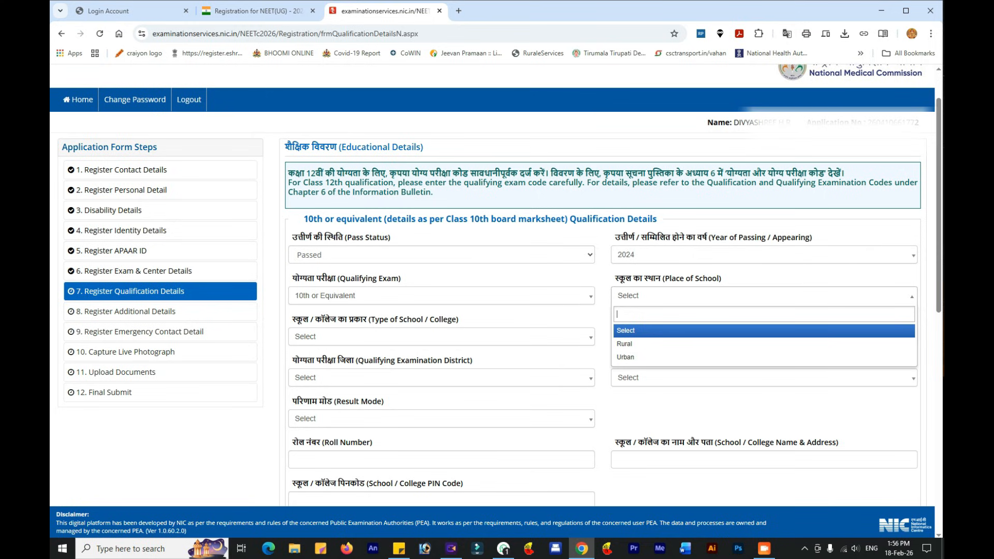
key("Down")
key("Down")
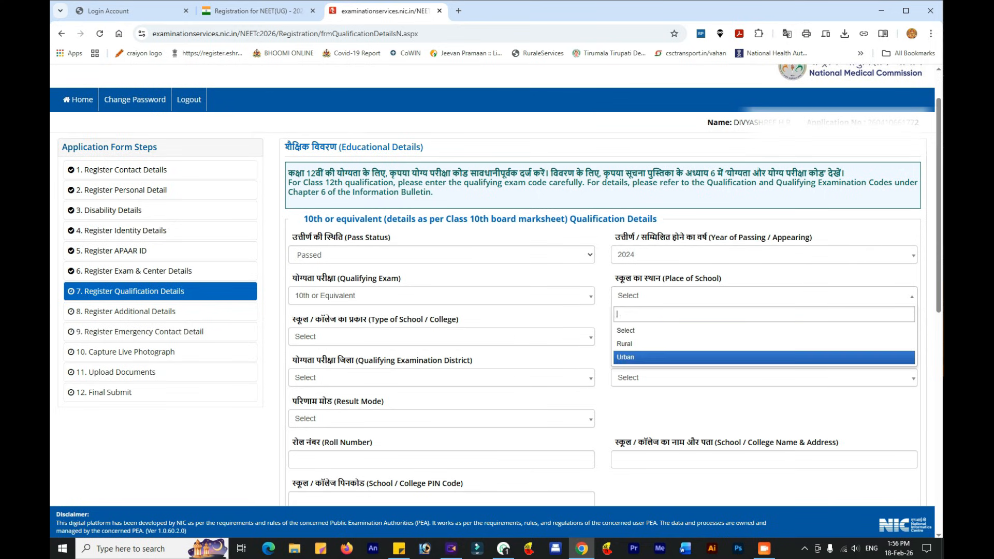
key("Return")
Step: Set the type of school for Class 10th to Government School
scroll(602, 310, "down", 1)
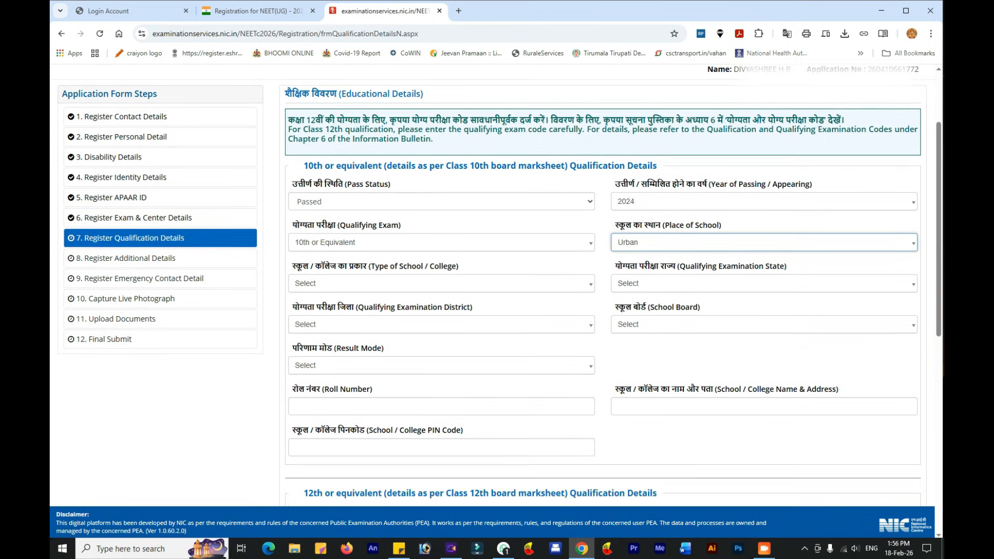
left_click(377, 280)
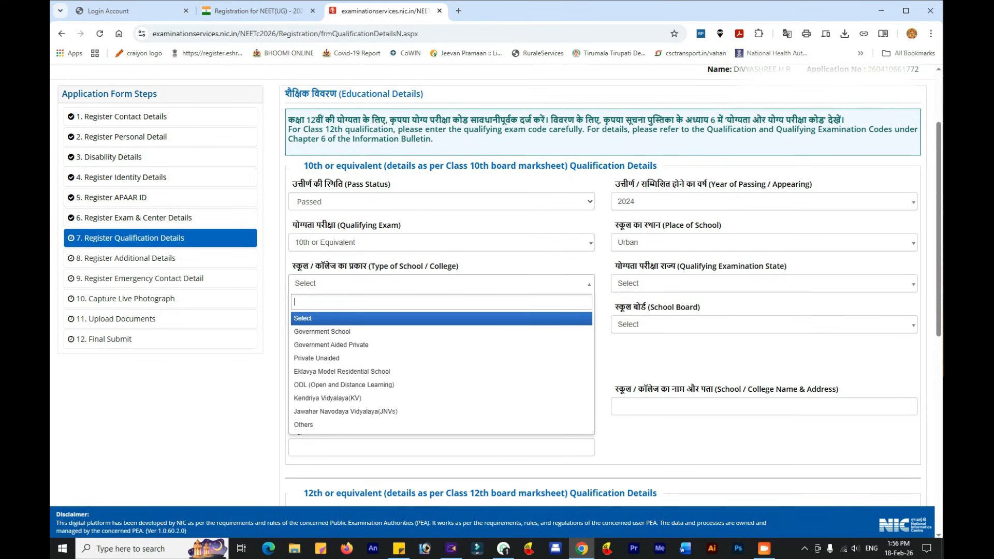
key("Down")
key("Return")
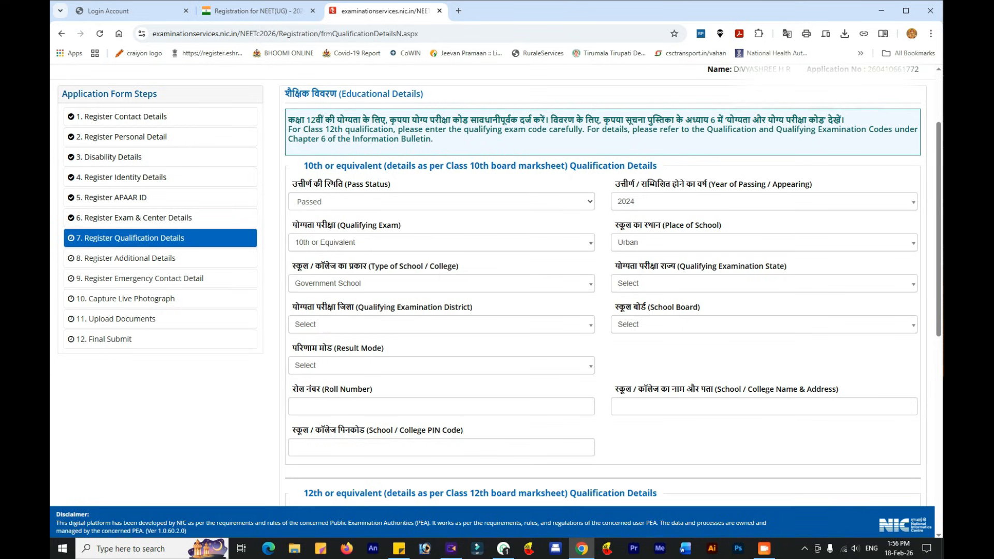
Step: Set the Class 10th qualifying examination state to KARNATAKA
left_click(666, 284)
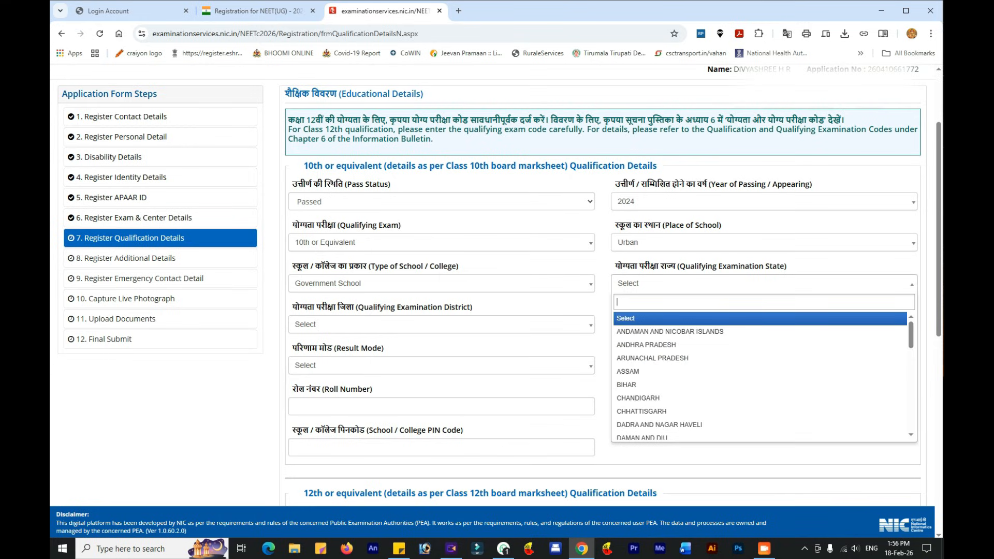
key("Down")
key("Down")
key("Down")
key("Down")
key("Down")
key("Down")
key("Down")
key("Down")
key("Down")
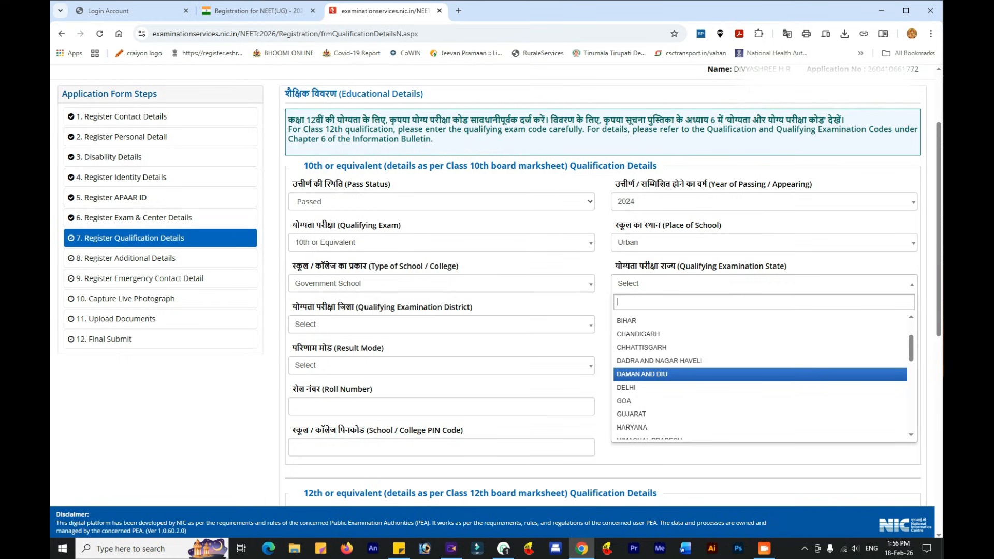
key("Down")
key("Down")
key("Down")
key("Down")
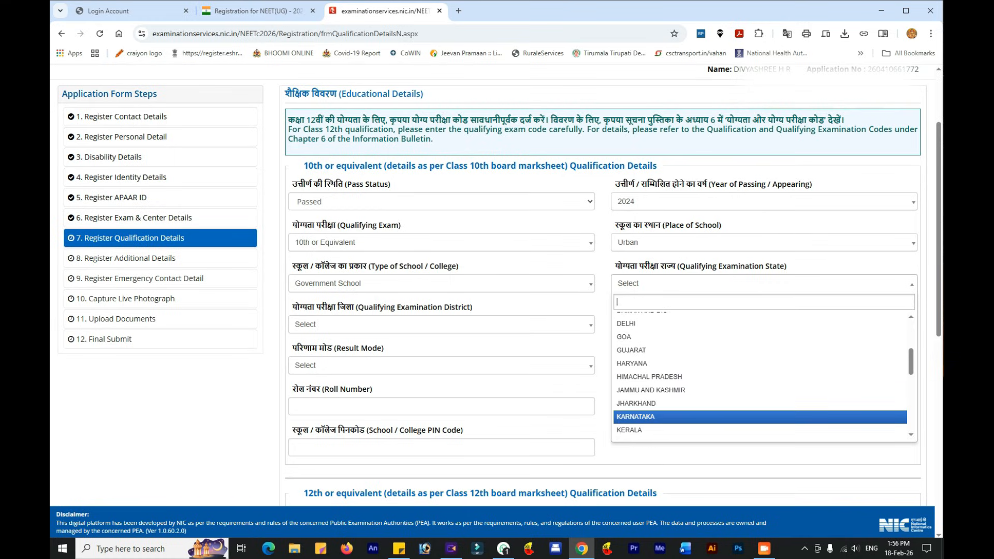
left_click(678, 414)
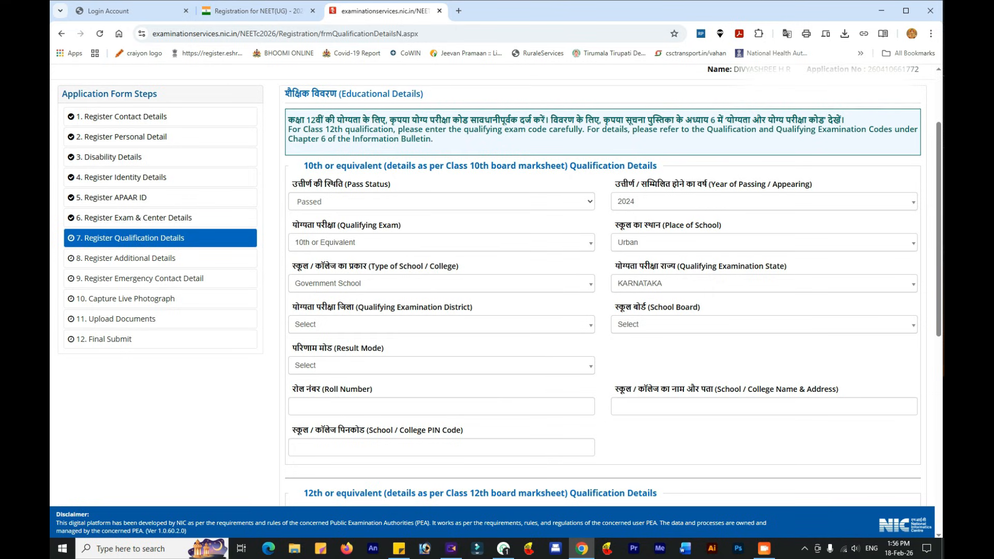
Step: Set the Class 10th qualifying examination district to SHIVAMOGGA (SHIMOGA)
left_click(373, 324)
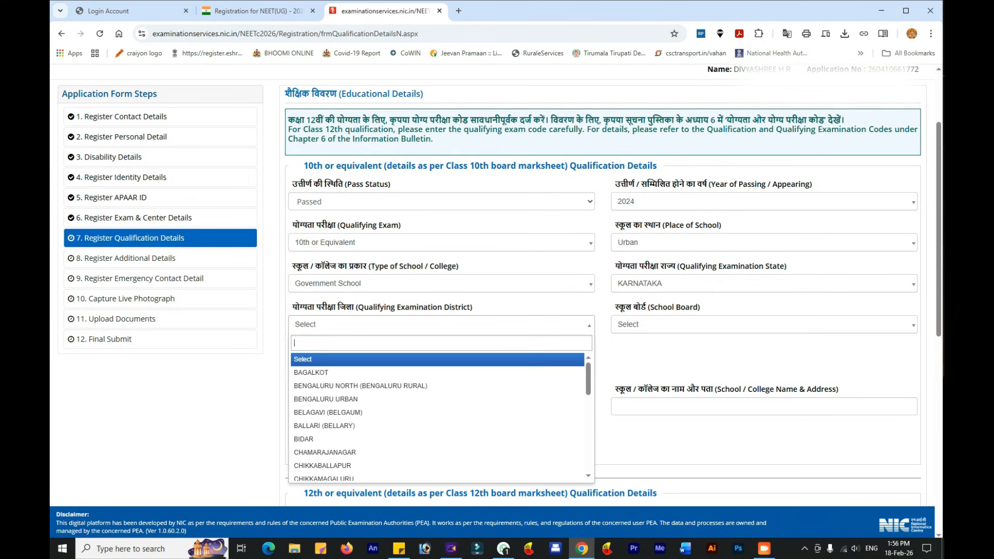
key("Down")
key("Down")
key("Down")
key("Down")
key("Down")
key("Down")
key("Down")
key("Down")
key("Down")
key("Down")
key("Down")
key("Down")
key("Down")
key("Down")
key("Down")
key("Down")
key("Down")
key("Down")
key("Down")
key("Down")
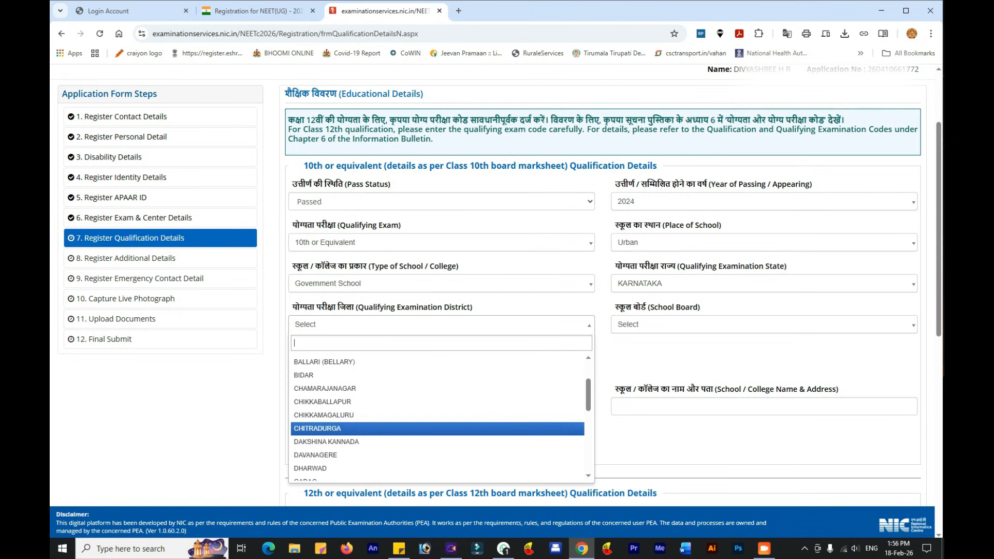
key("Return")
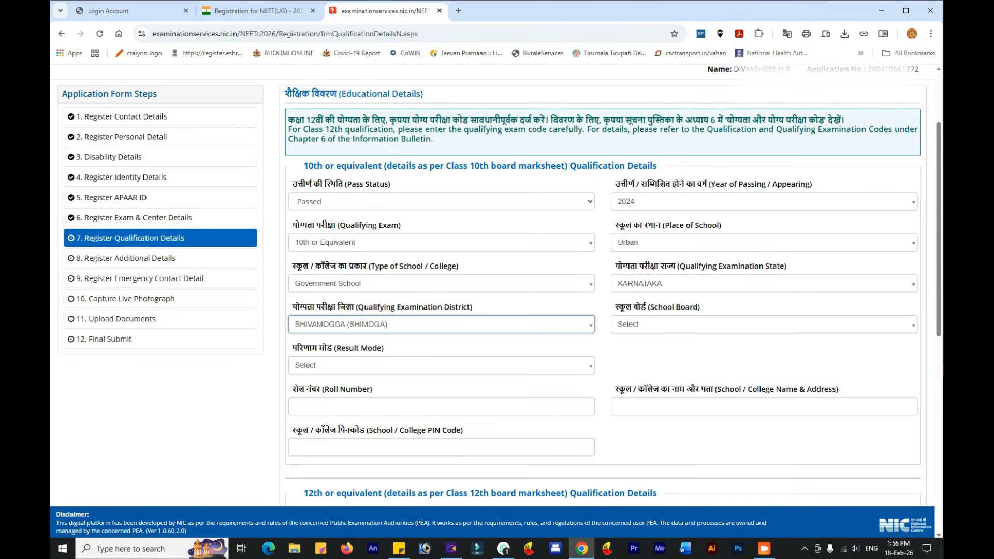
Step: Set the Class 10th school board to KARNATAKA SECONDARY EDUCATION EXAMINATION BOARD
key("Tab")
key("Return")
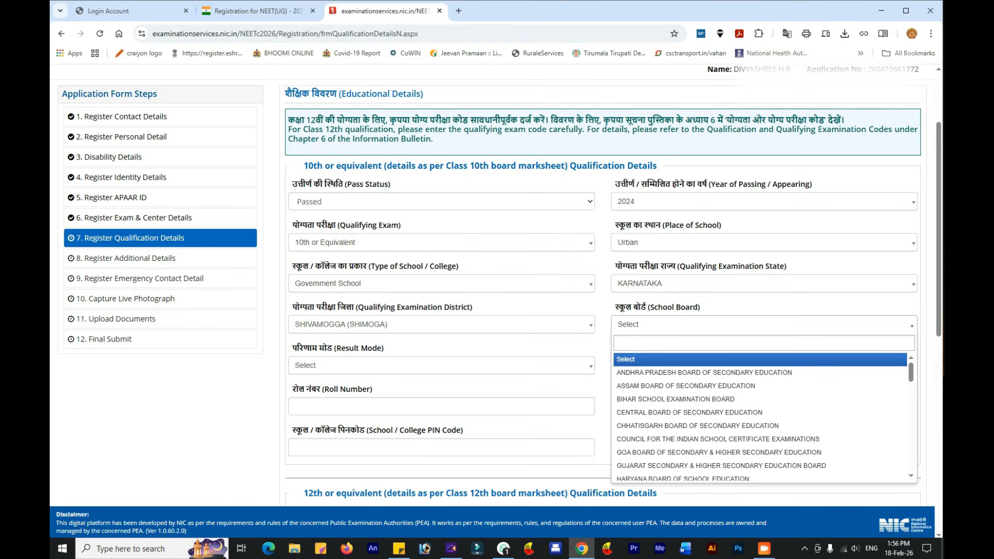
key("Down")
key("Down")
key("Down")
key("Down")
key("Down")
key("Down")
key("Down")
key("Down")
key("Down")
key("Down")
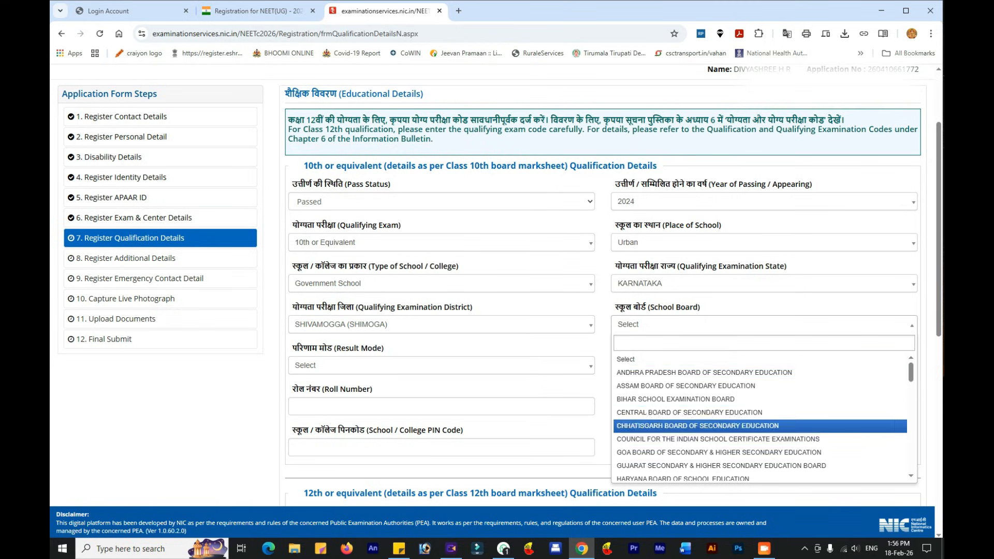
key("Down")
key("Down")
key("Down")
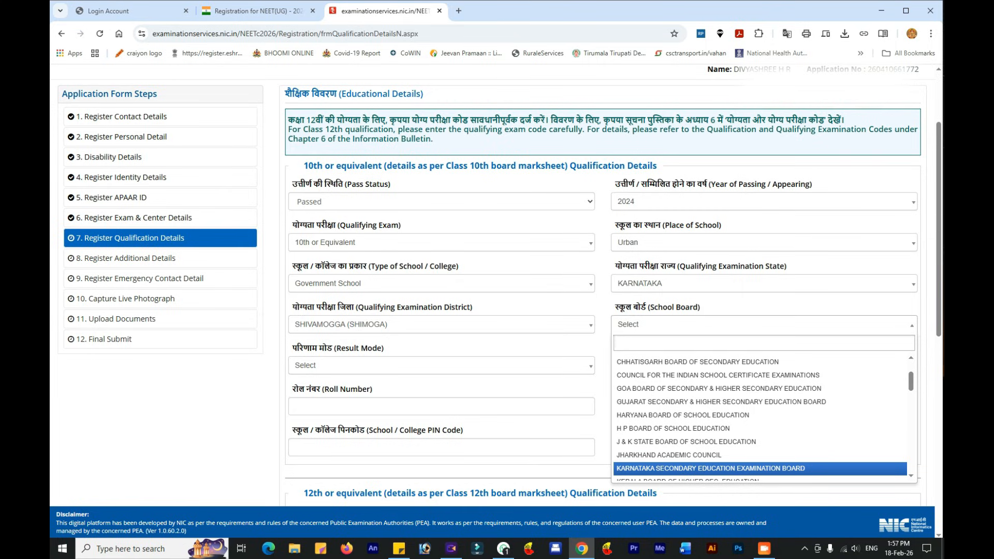
key("Return")
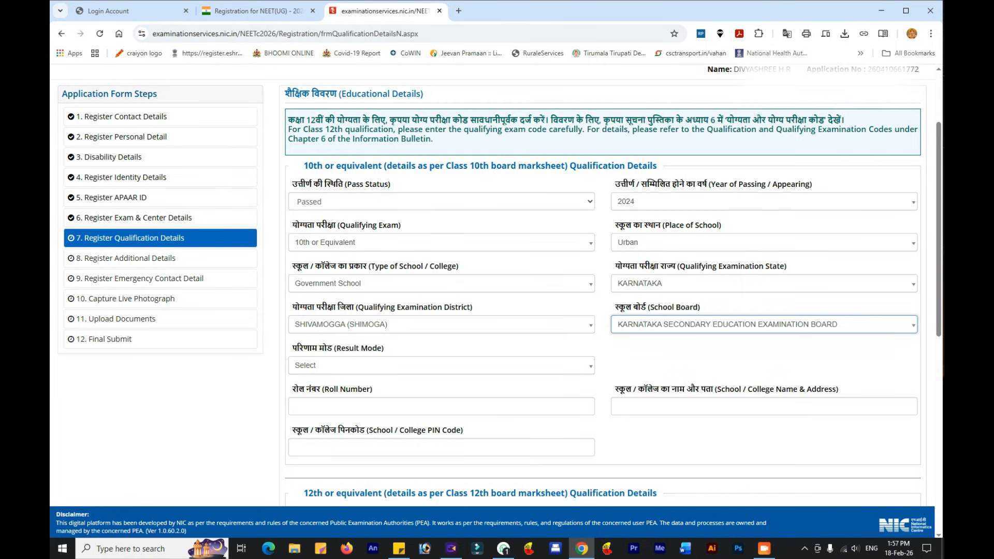
Step: Set the Class 10th result mode to Percentage
key("Tab")
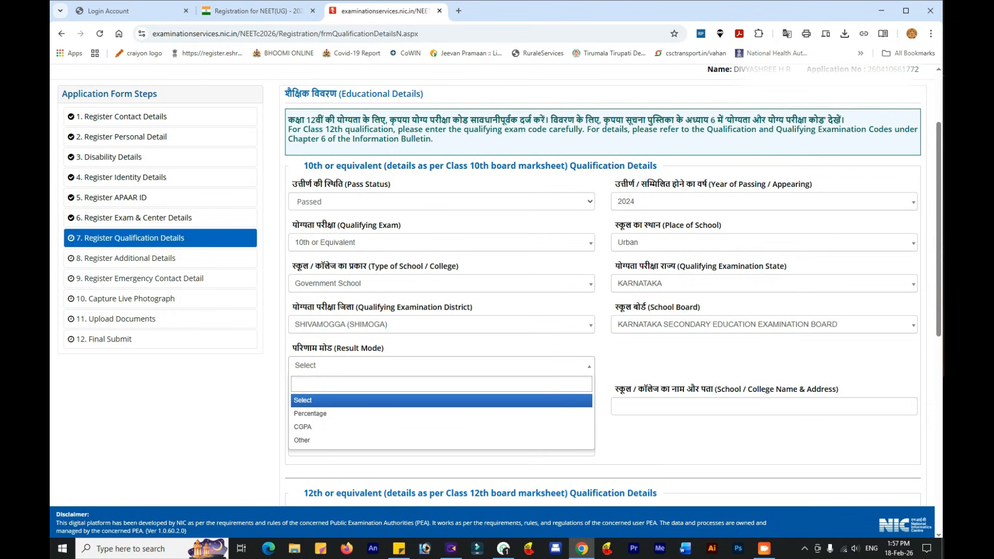
key("Down")
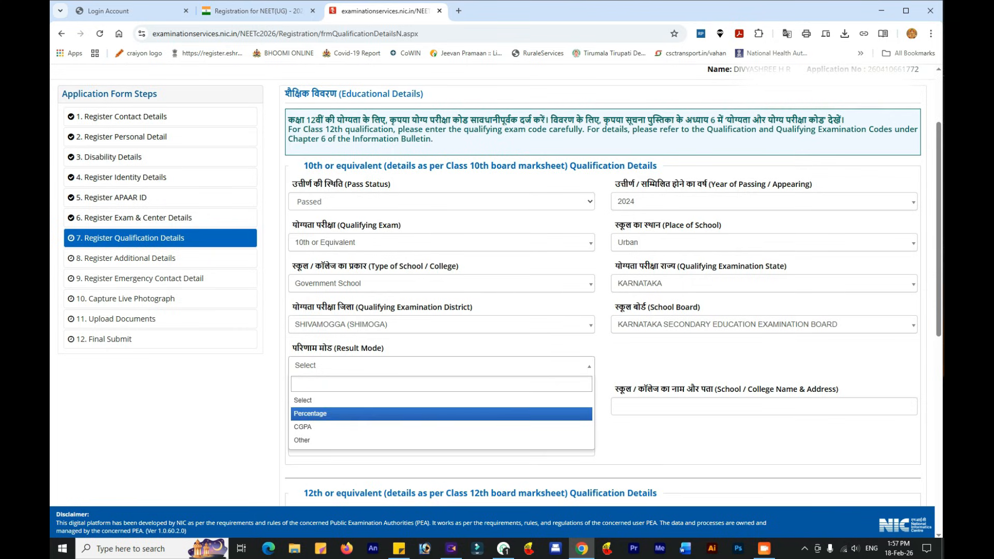
key("Return")
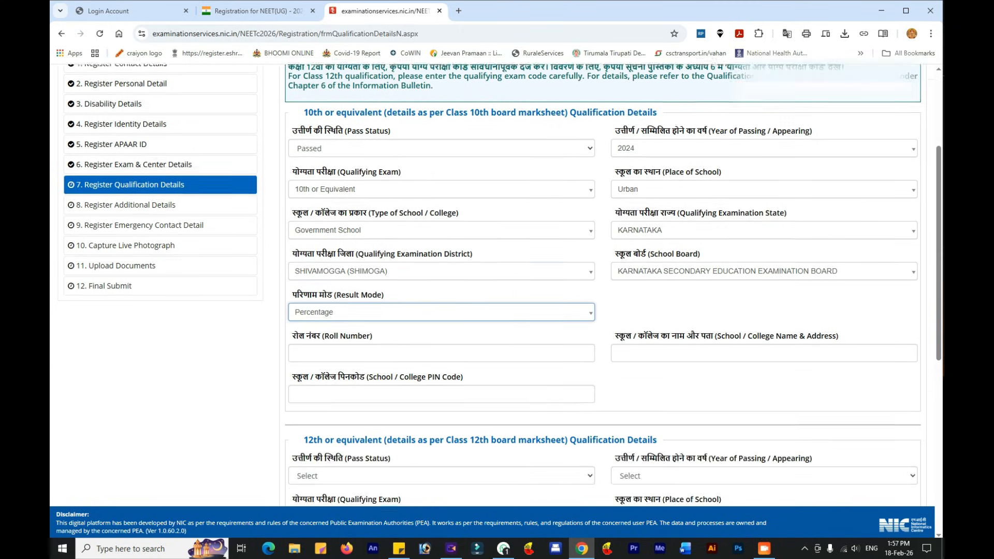
scroll(601, 284, "down", 2)
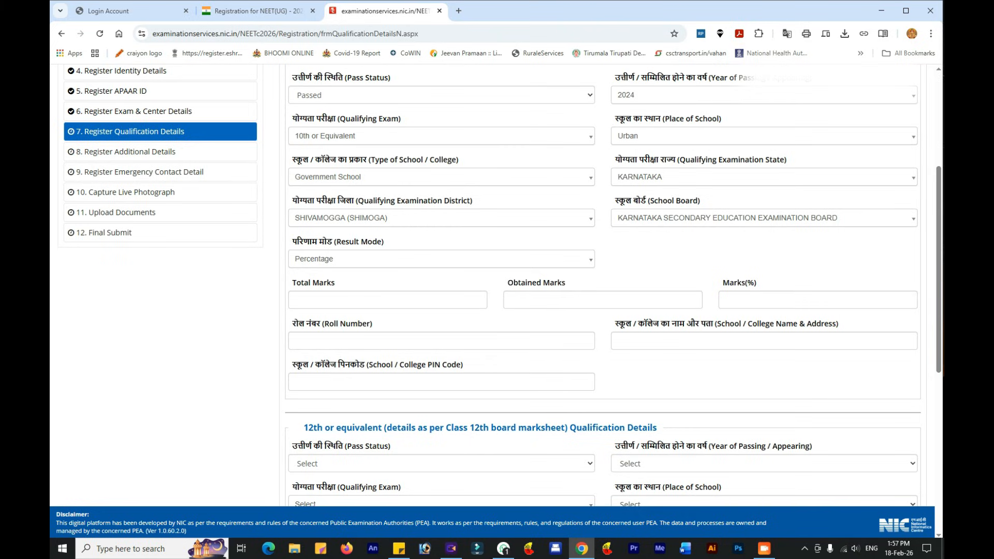
left_click(352, 299)
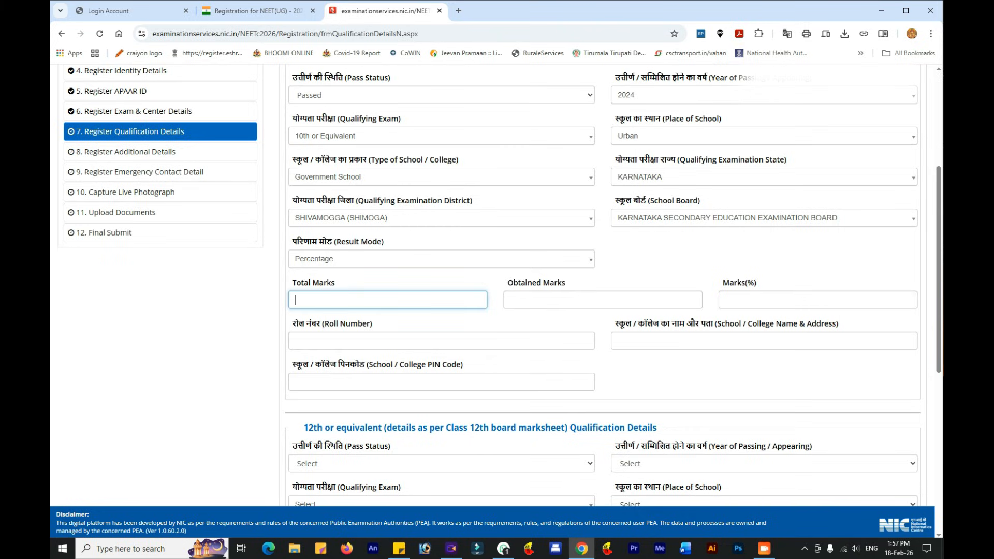
left_click(570, 299)
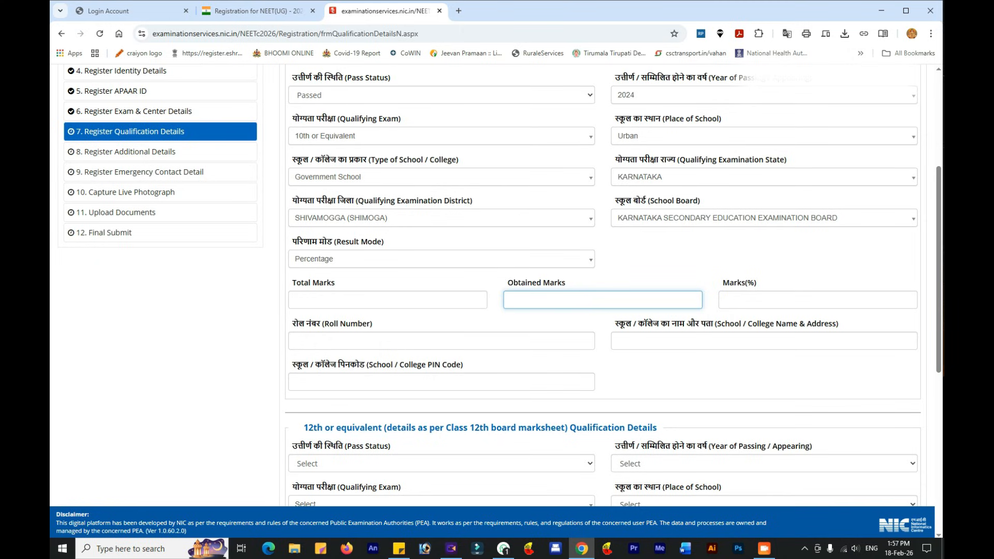
scroll(502, 285, "down", 1)
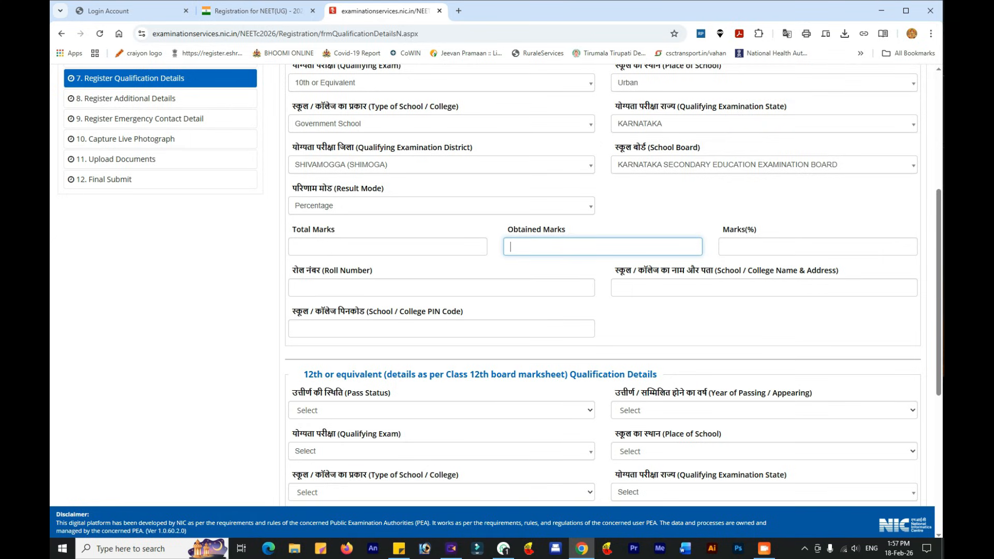
left_click(686, 286)
left_click(257, 322)
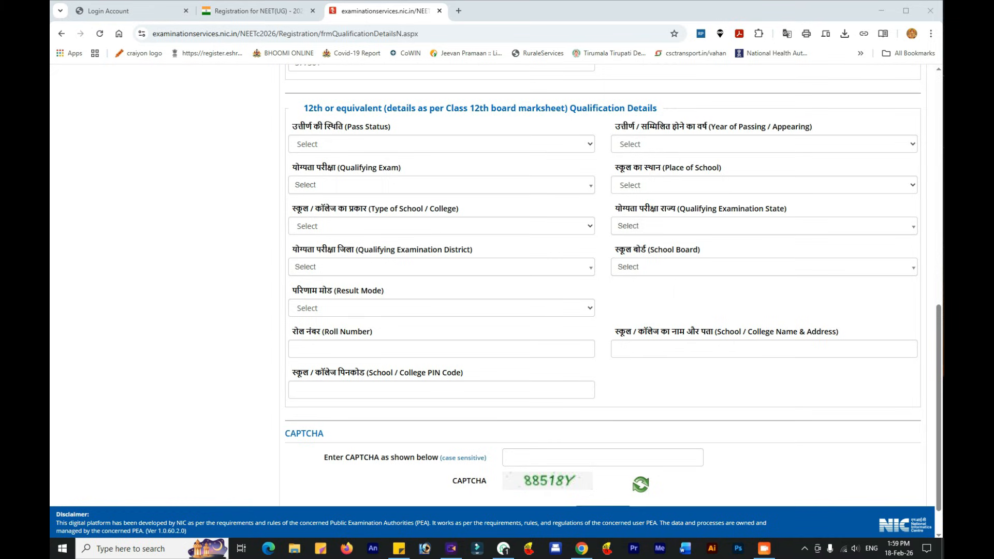
Step: Set the Class 12th pass status to Appearing and the qualifying exam to CODE: 01
left_click(399, 145)
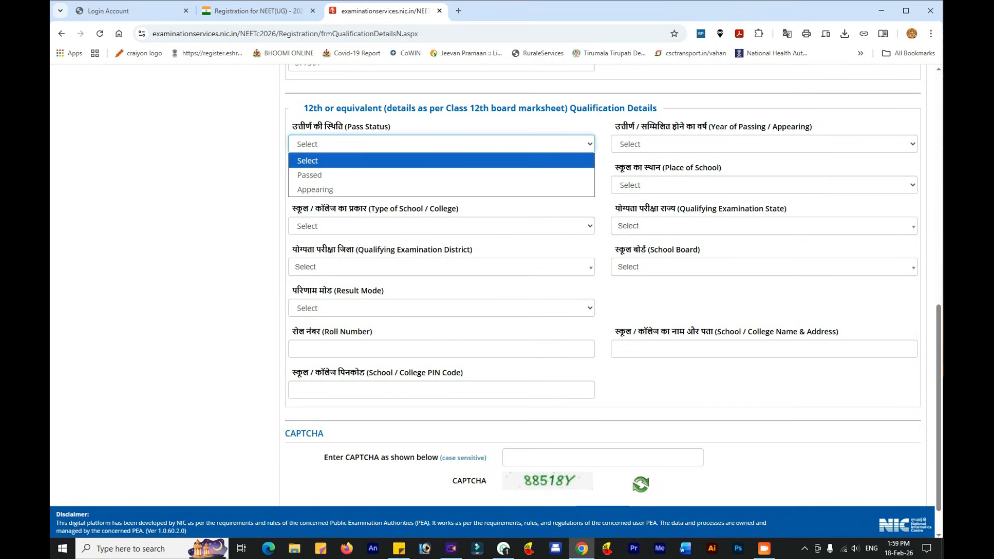
key("Down")
key("Down")
key("Return")
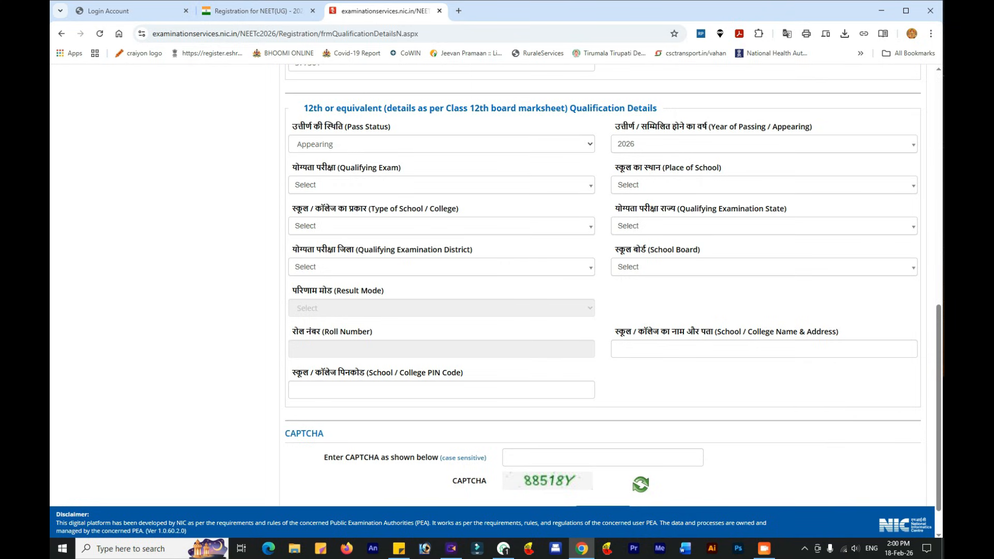
key("Down")
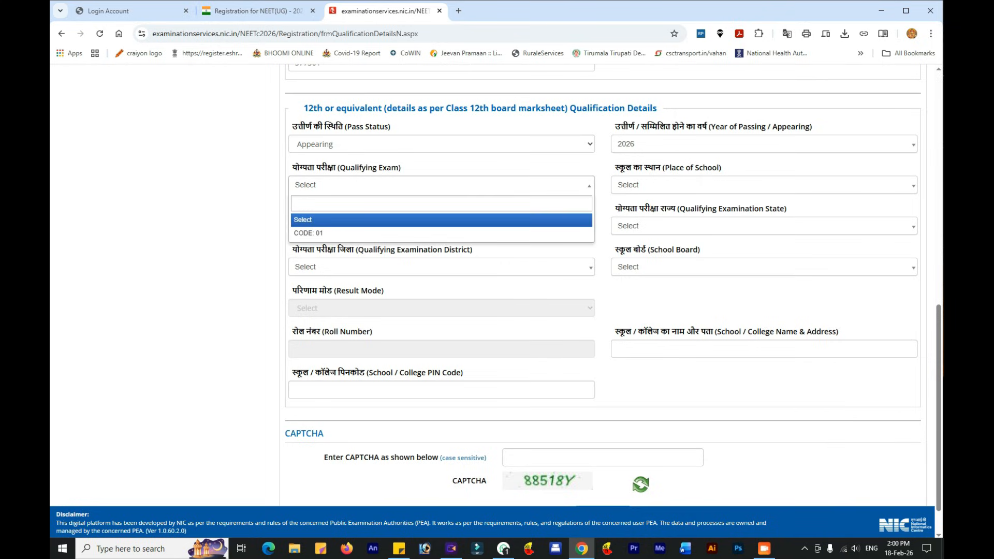
key("Down")
key("Return")
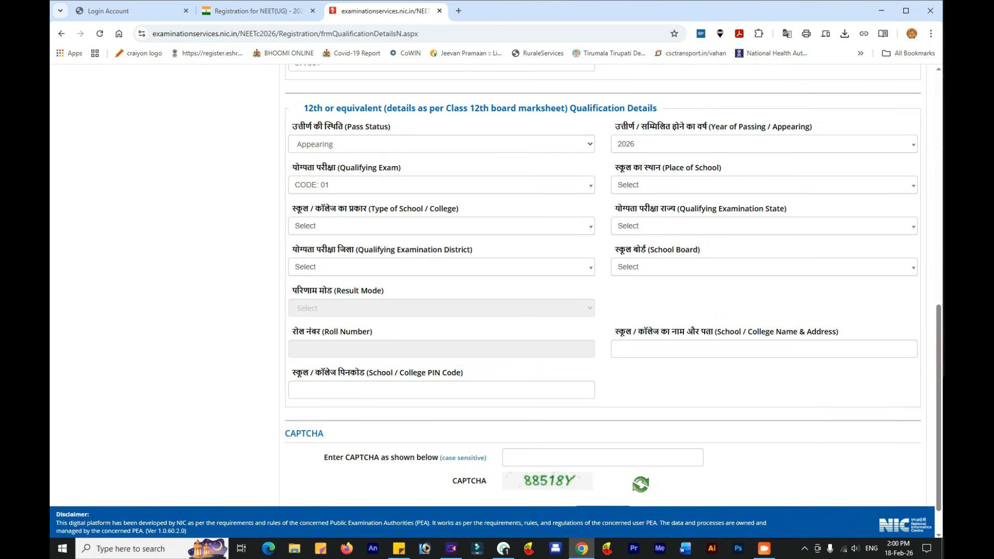
Step: Set the Class 12th place of school to Urban
left_click(703, 187)
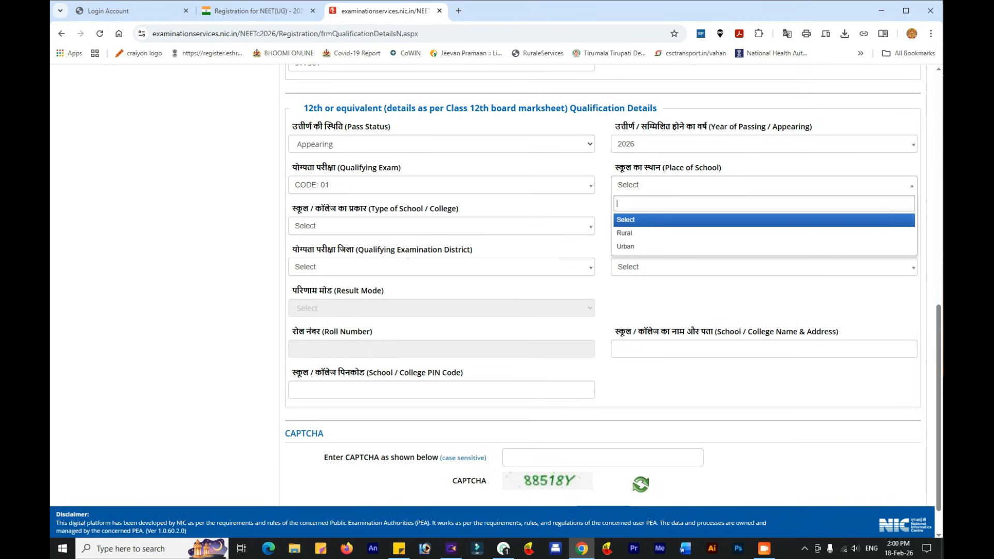
key("Down")
key("Down")
key("Return")
Step: Set the type of school or college for Class 12th to Private Unaided
key("Tab")
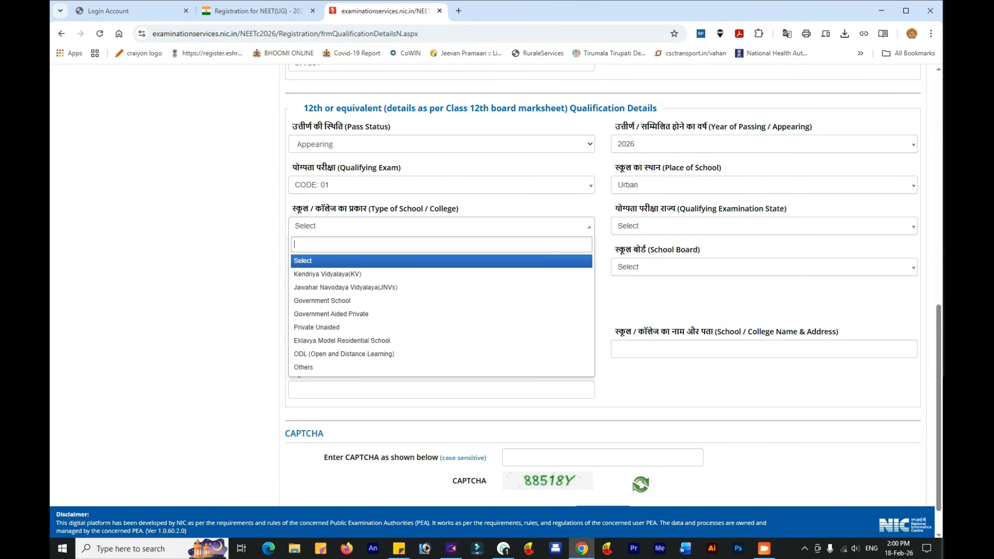
key("Down")
key("Down")
key("Down")
key("Down")
key("Down")
key("Down")
key("Up")
key("Up")
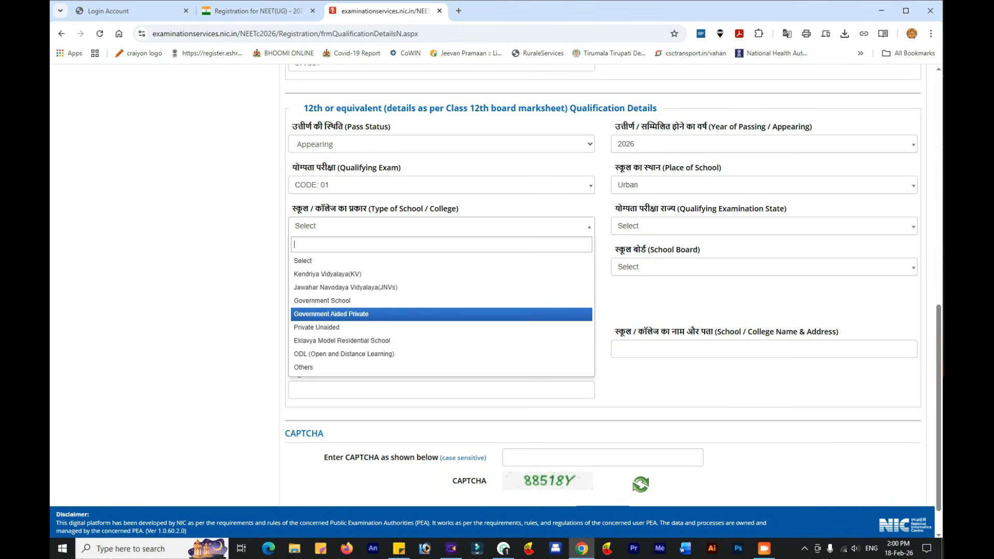
key("Down")
key("Return")
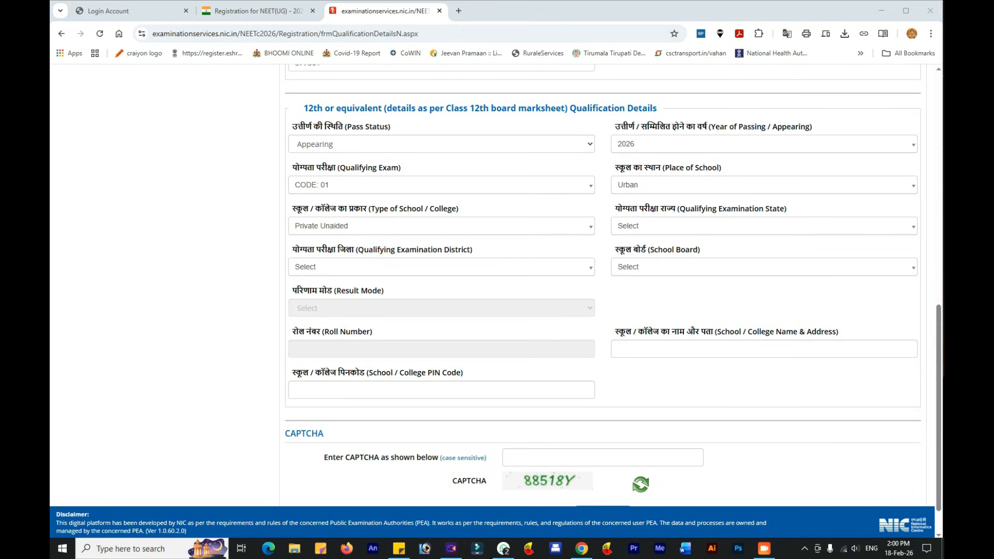
Step: Set the Class 12th qualifying examination state to KARNATAKA
left_click(655, 226)
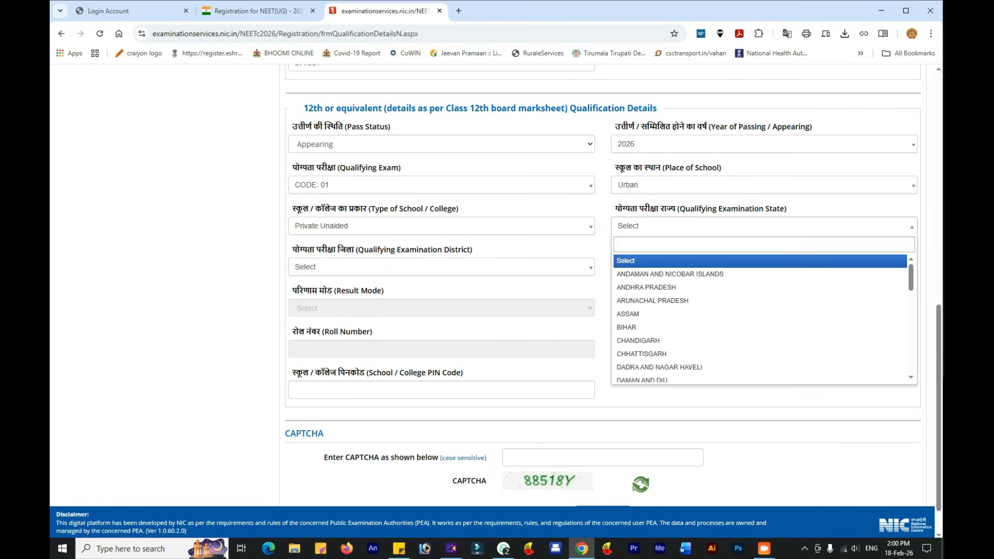
key("Down")
key("Down")
key("Down")
key("Down")
key("Down")
key("Down")
key("Down")
key("Down")
key("Down")
key("Down")
key("Down")
key("Down")
key("Down")
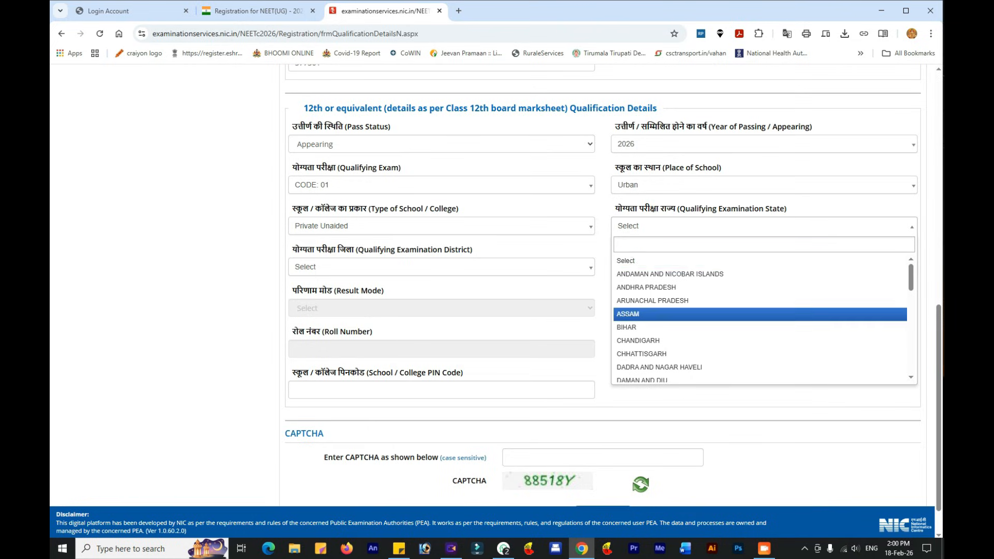
key("Down")
key("Down")
key("Down")
key("Down")
key("Down")
key("Down")
key("Down")
key("Down")
key("Down")
key("Down")
key("Down")
key("Down")
key("Down")
key("Down")
key("Down")
key("Down")
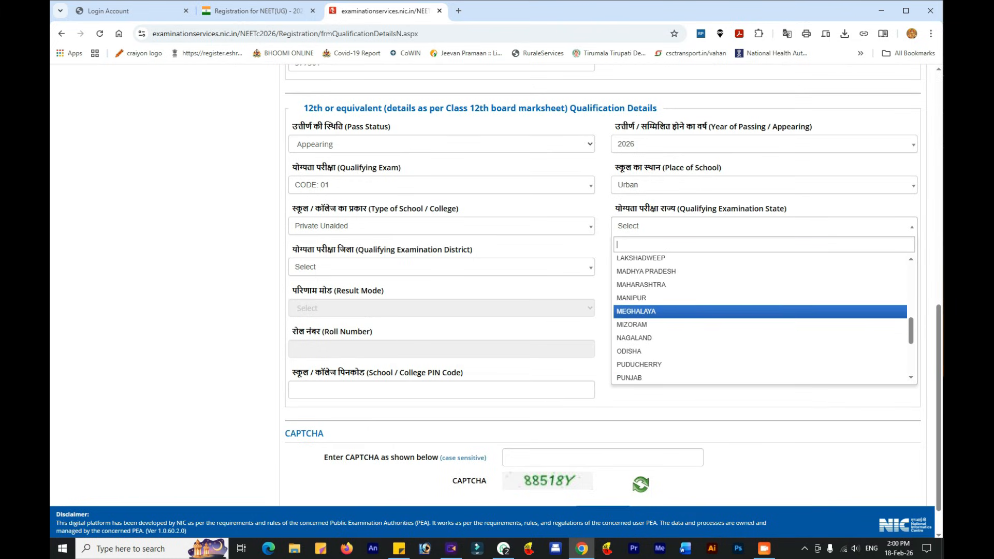
key("Down")
key("Down")
key("Down")
key("Down")
key("Down")
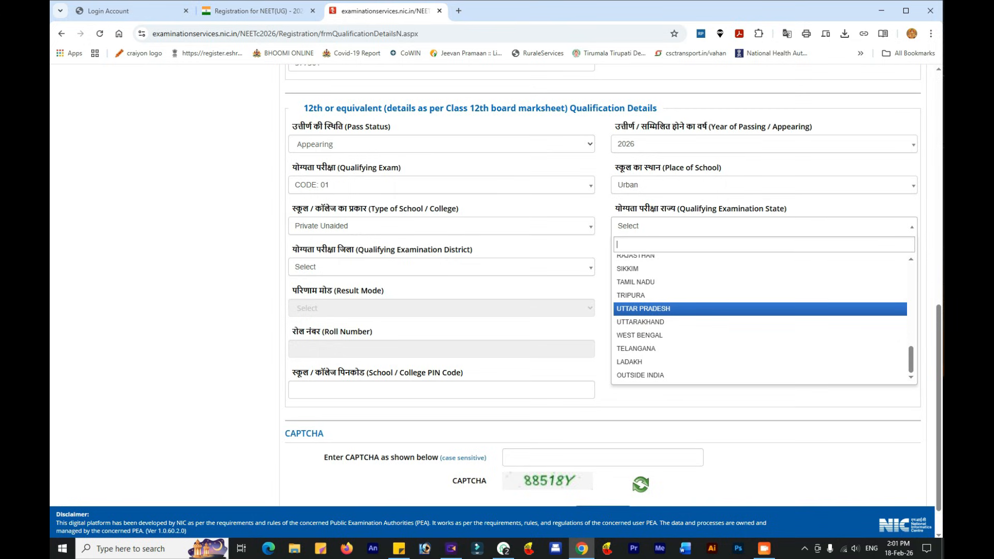
key("Down")
key("Up")
key("Up")
key("Up")
key("Up")
key("Up")
key("Up")
key("Up")
key("Up")
key("Up")
key("Up")
key("Up")
key("Up")
key("Up")
key("Up")
key("Up")
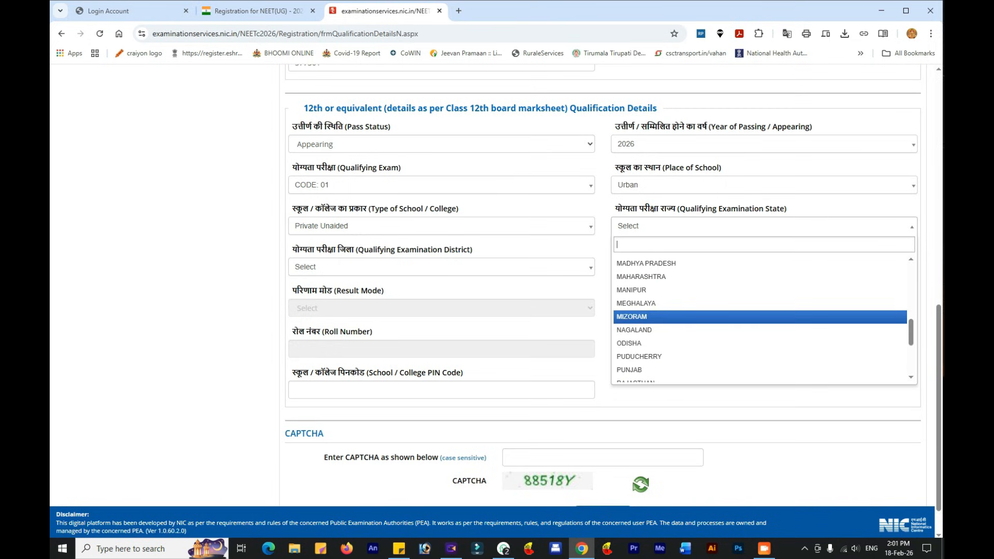
key("Up")
key("Up")
key("Return")
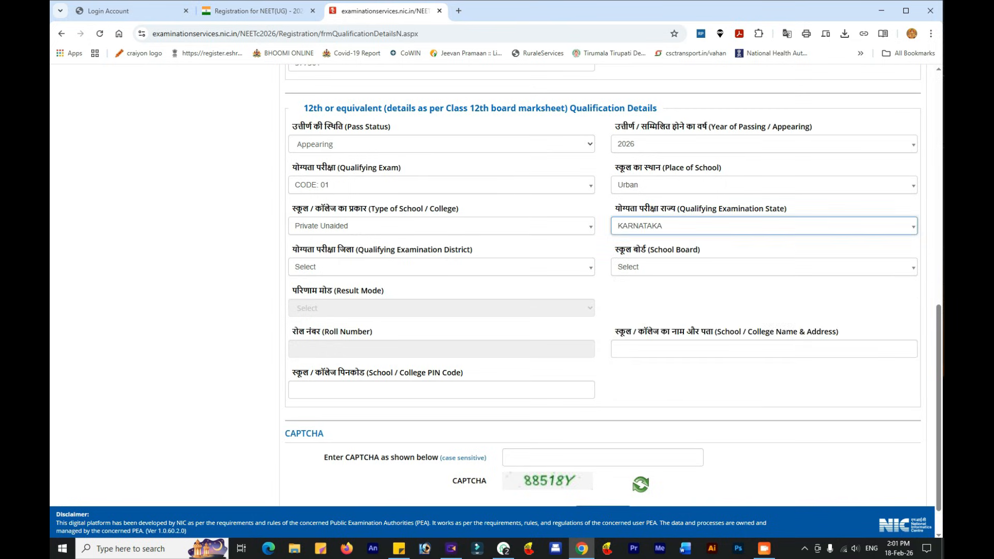
Step: Set the Class 12th qualifying examination district to SHIVAMOGGA (SHIMOGA)
key("Down")
key("Down")
key("Down")
key("Down")
key("Down")
key("Down")
key("Down")
key("Down")
key("Down")
key("Down")
key("Down")
key("Down")
key("Down")
key("Down")
key("Down")
key("Down")
key("Down")
key("Down")
key("Down")
key("Down")
key("Down")
key("Down")
key("Down")
key("Down")
key("Down")
key("Down")
key("Down")
key("Down")
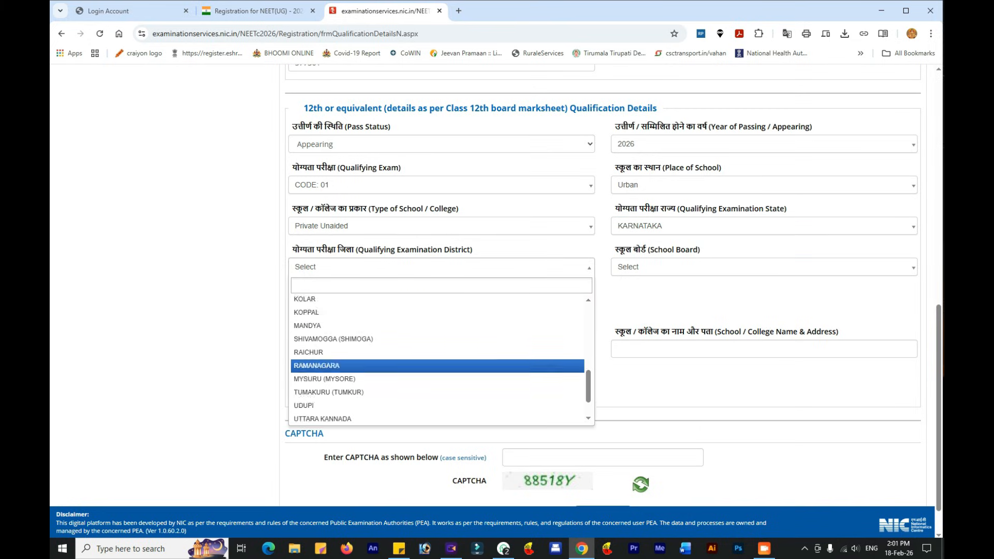
key("Up")
key("Up")
key("Up")
key("Down")
key("Down")
key("Down")
key("Down")
key("Up")
key("Up")
key("Up")
key("Up")
key("Up")
key("Up")
key("Return")
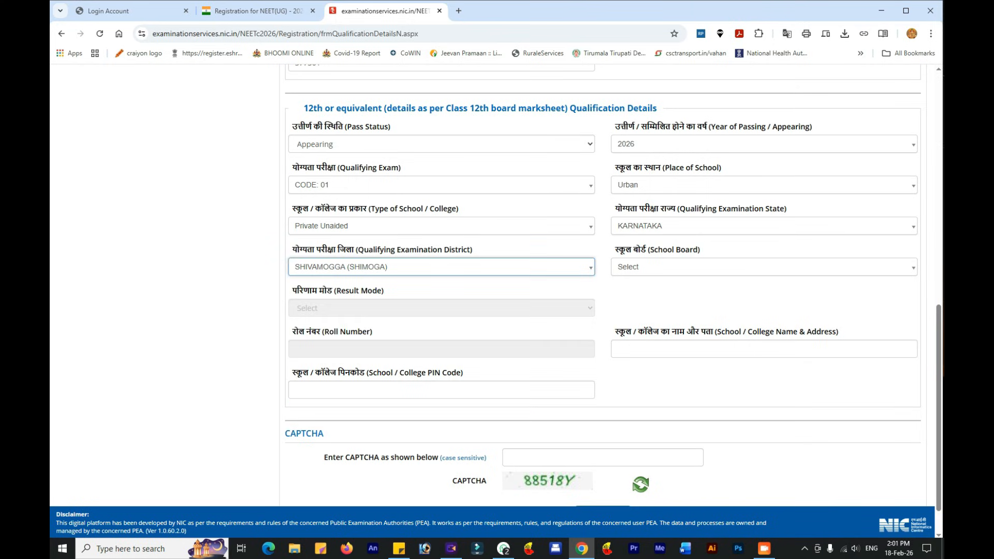
Step: Set the Class 12th school board to KARNATAKA PRE-UNIVERSITY EDUCATION EXAMINATION
key("Tab")
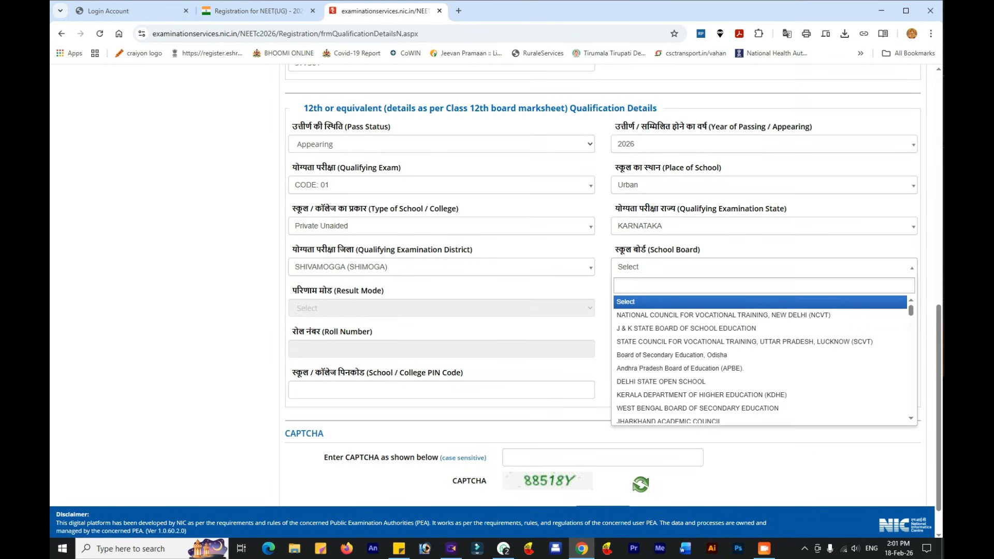
key("Down")
key("Down")
key("Down")
key("Down")
key("Down")
key("Up")
key("Up")
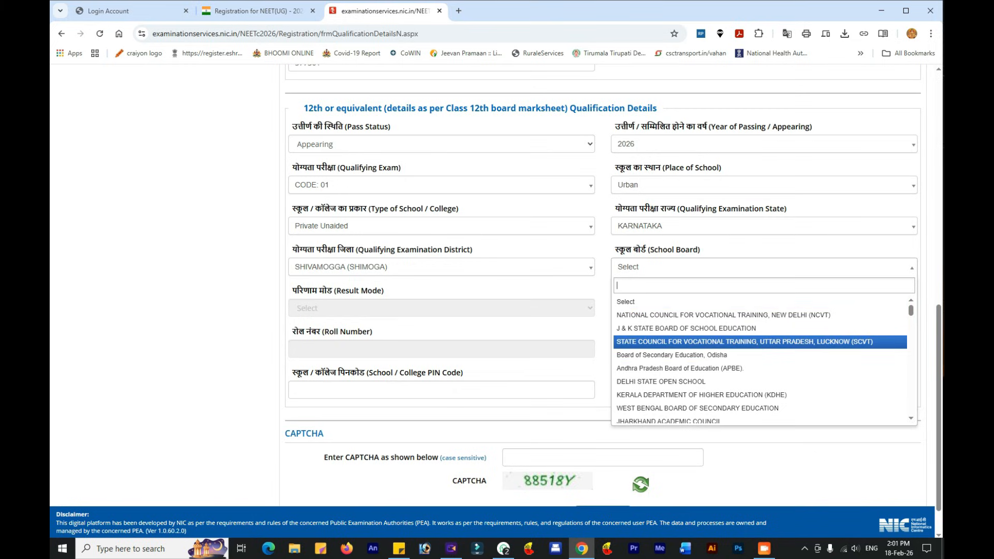
key("Down")
key("Down")
key("Down")
key("Down")
key("Down")
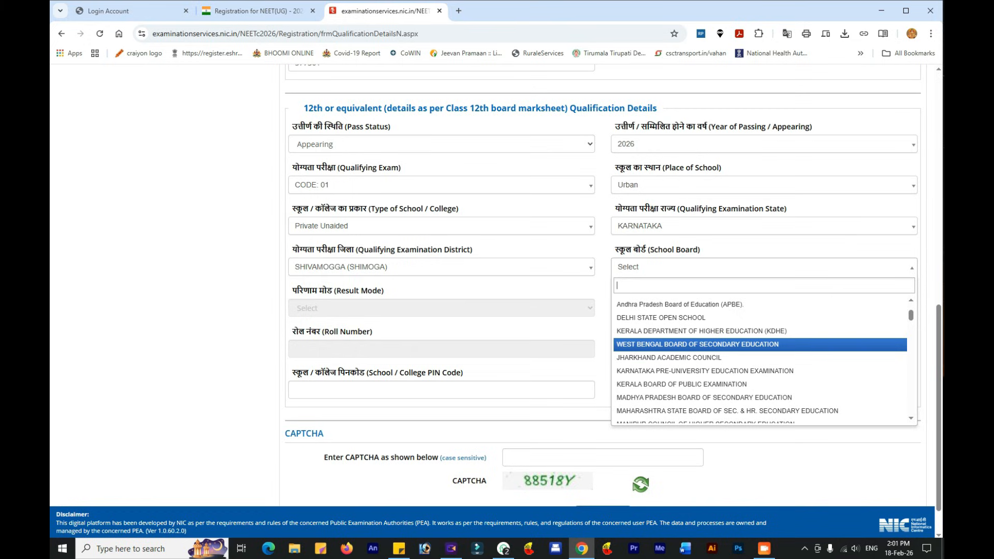
key("Down")
key("Down")
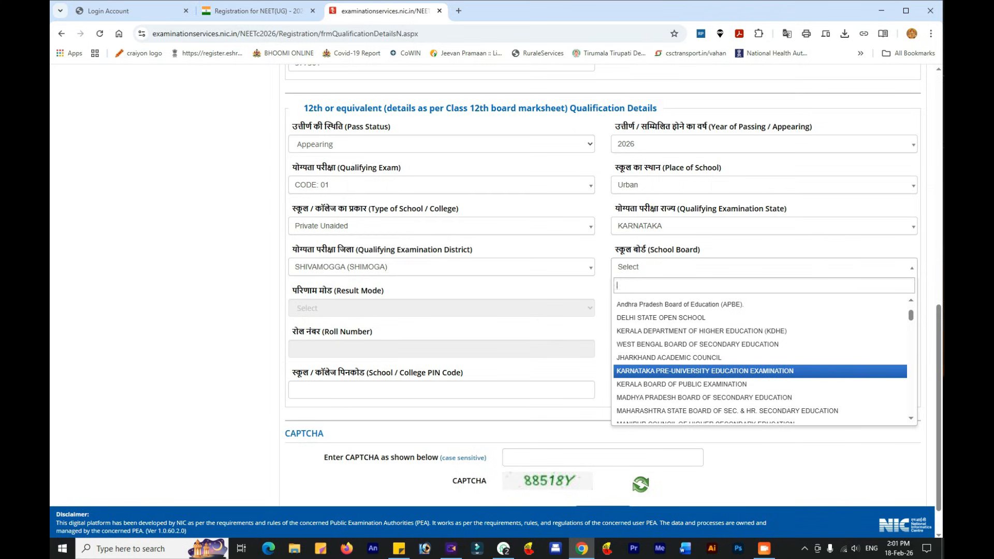
key("Return")
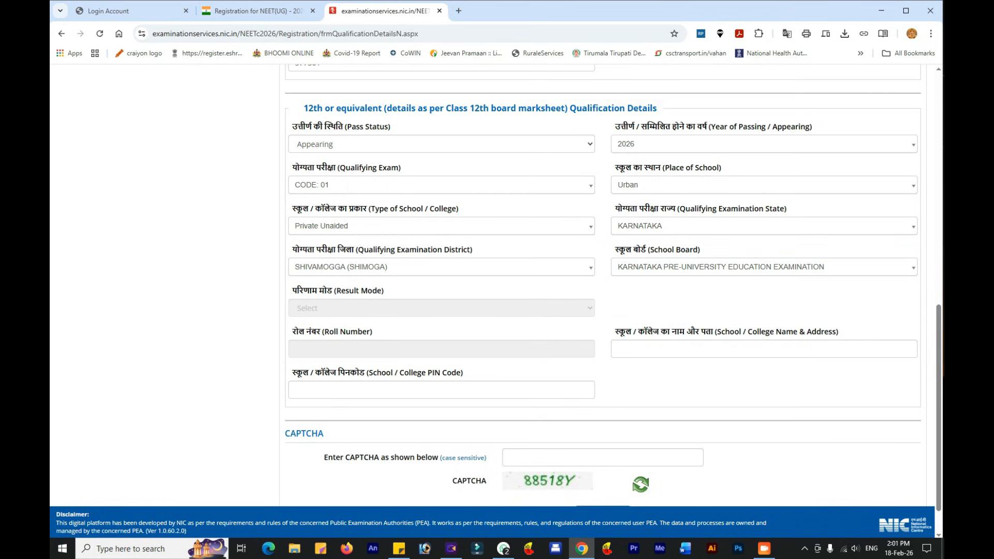
scroll(612, 291, "down", 1)
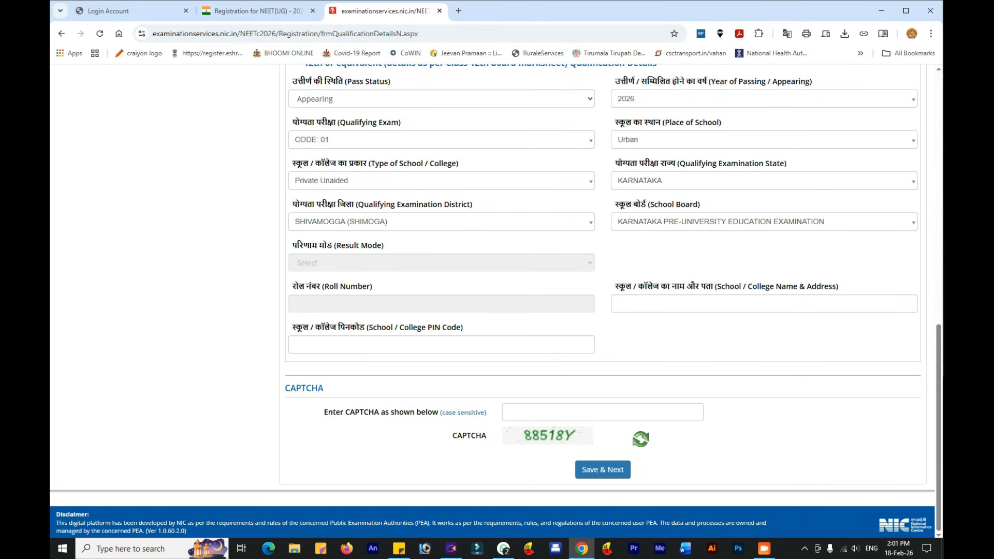
Step: Open the Class 12th school or college name and address field for entry
left_click(676, 303)
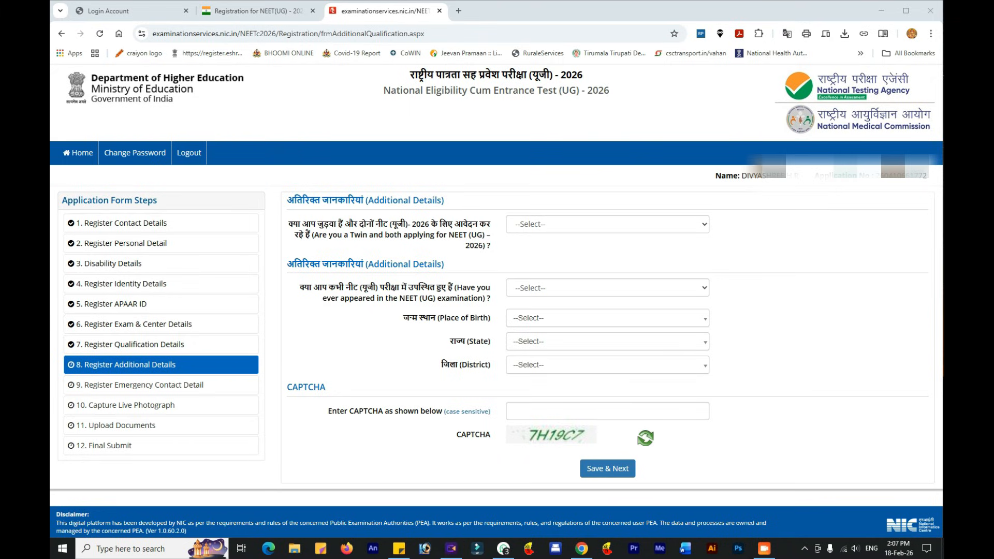
Step: Answer No to the twin applicant question and No to having ever appeared in the NEET (UG) examination
left_click(607, 223)
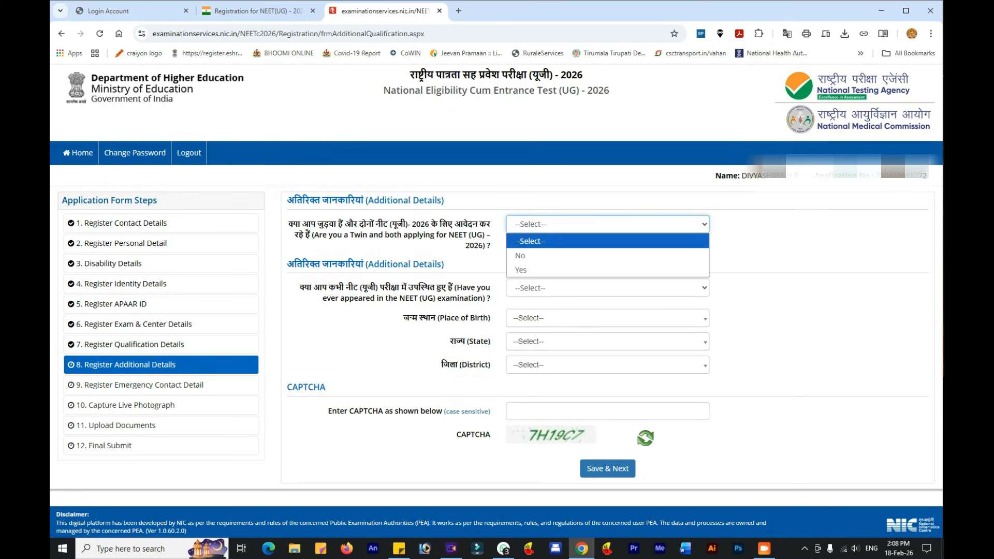
key("Down")
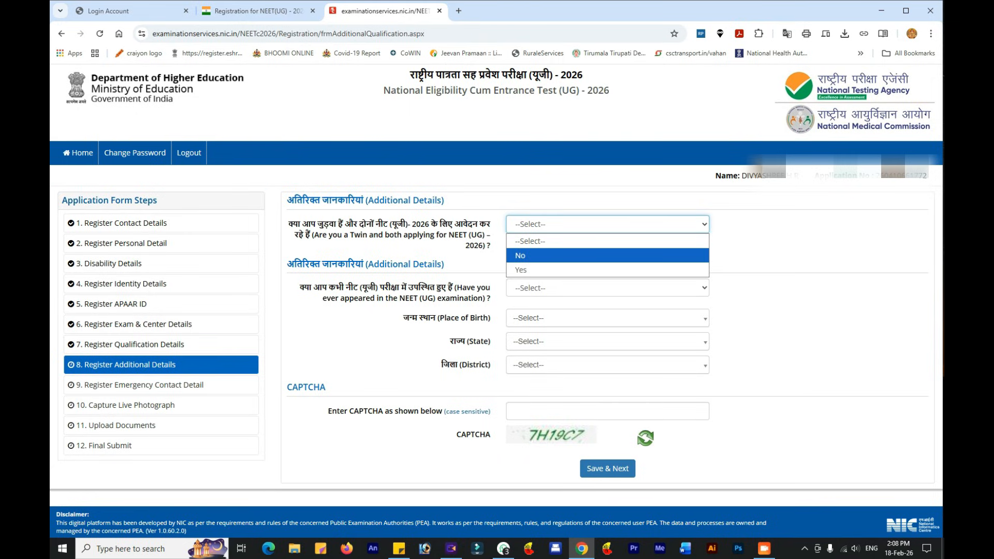
key("Return")
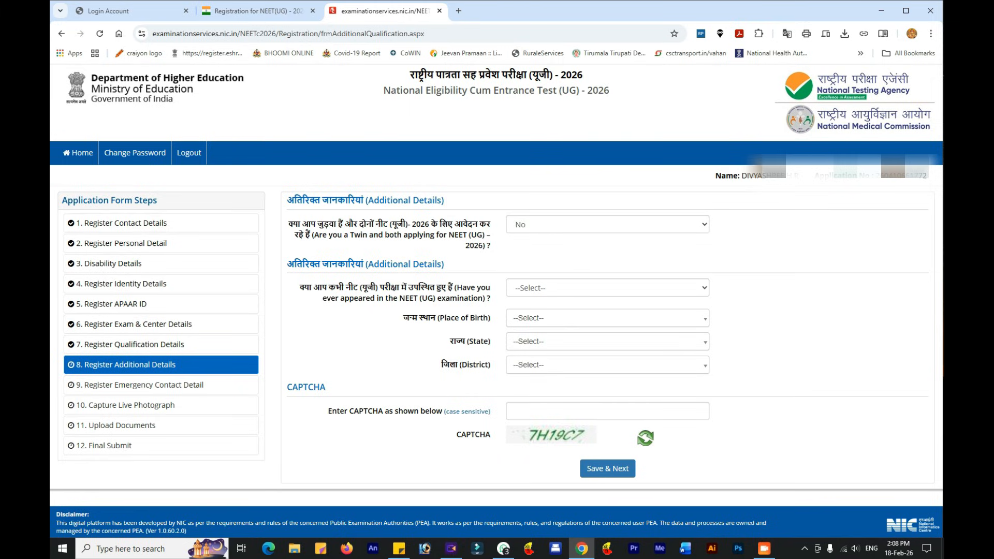
left_click(607, 287)
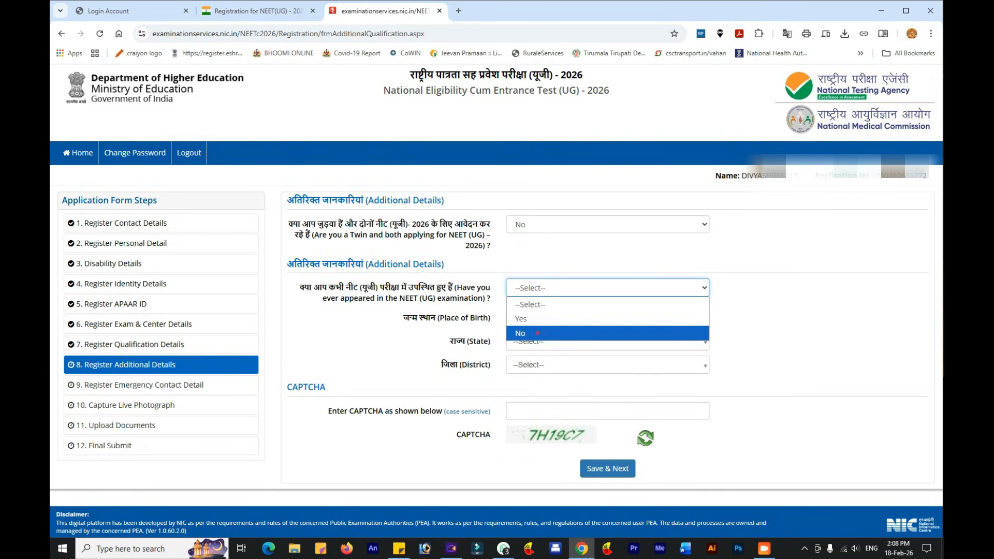
left_click(537, 334)
Step: Set the candidate's place of birth to India and the state to KARNATAKA
left_click(536, 319)
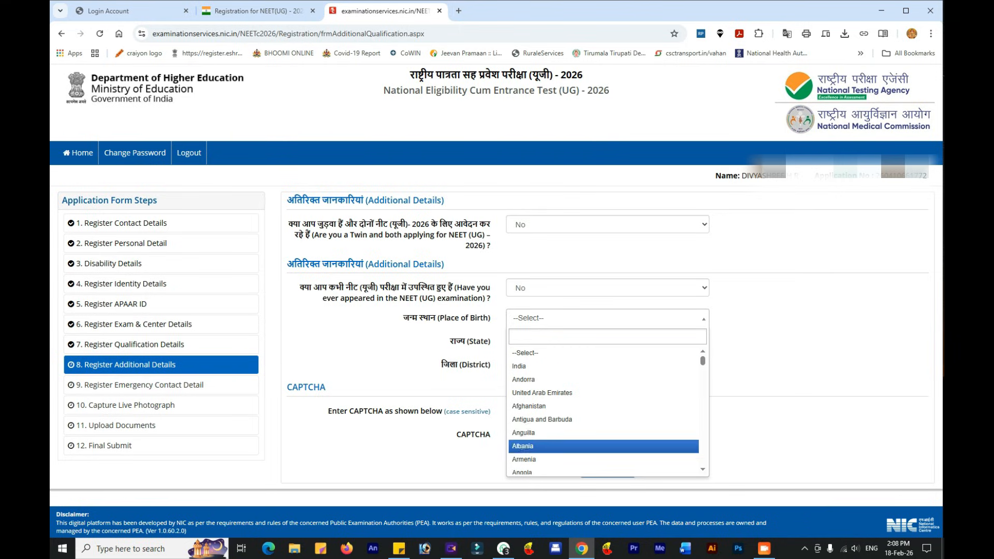
left_click(556, 361)
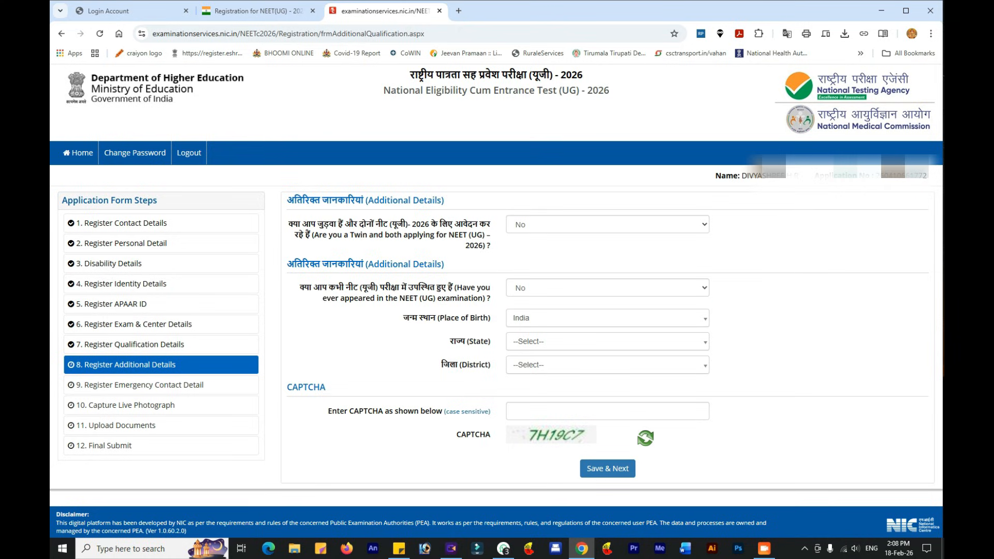
left_click(536, 341)
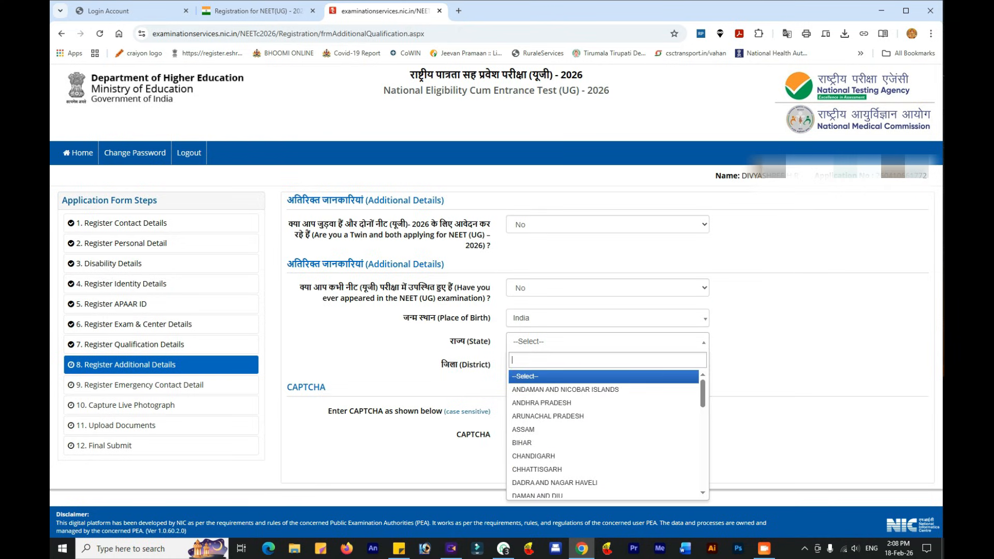
key("Down")
key("Down")
key("Down")
key("Down")
key("Down")
key("Down")
key("Down")
key("Down")
key("Down")
key("Down")
key("Down")
key("Down")
key("Down")
key("Down")
key("Down")
key("Down")
key("Down")
key("Return")
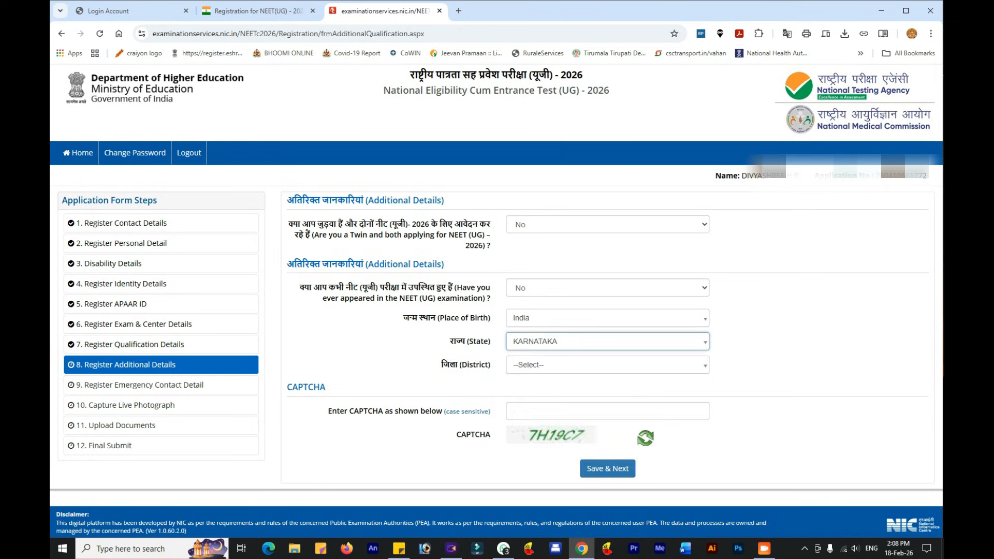
Step: Set the district in the additional details to CHIKKAMAGALURU
left_click(546, 364)
key("Down")
key("Down")
key("Down")
key("Down")
key("Down")
key("Down")
key("Down")
key("Down")
key("Down")
key("Down")
key("Down")
key("Down")
key("Down")
key("Down")
key("Down")
key("Down")
key("Down")
key("Down")
key("Down")
key("Down")
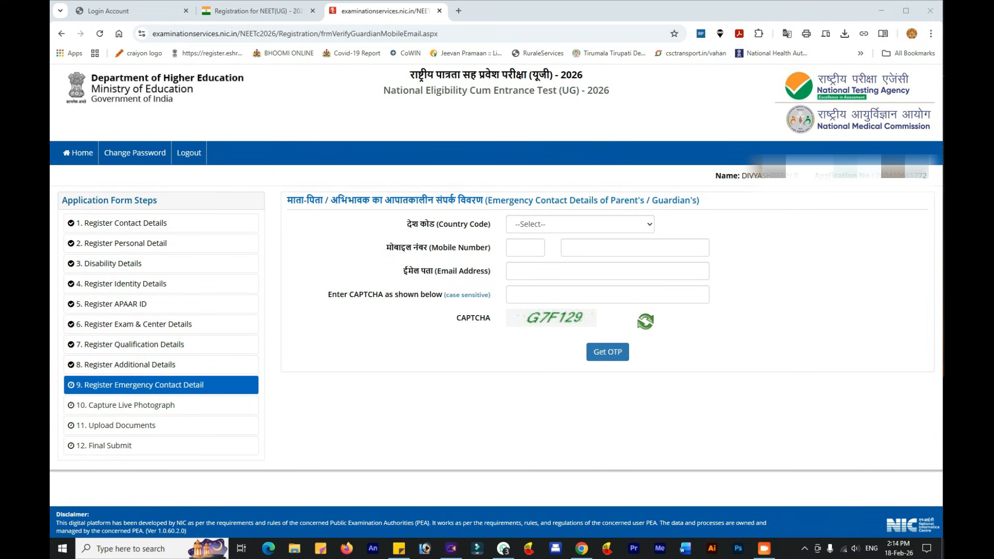
Step: Set the parent's emergency contact country code to India and submit the mobile and email one-time passwords for verification
left_click(580, 224)
key("Down")
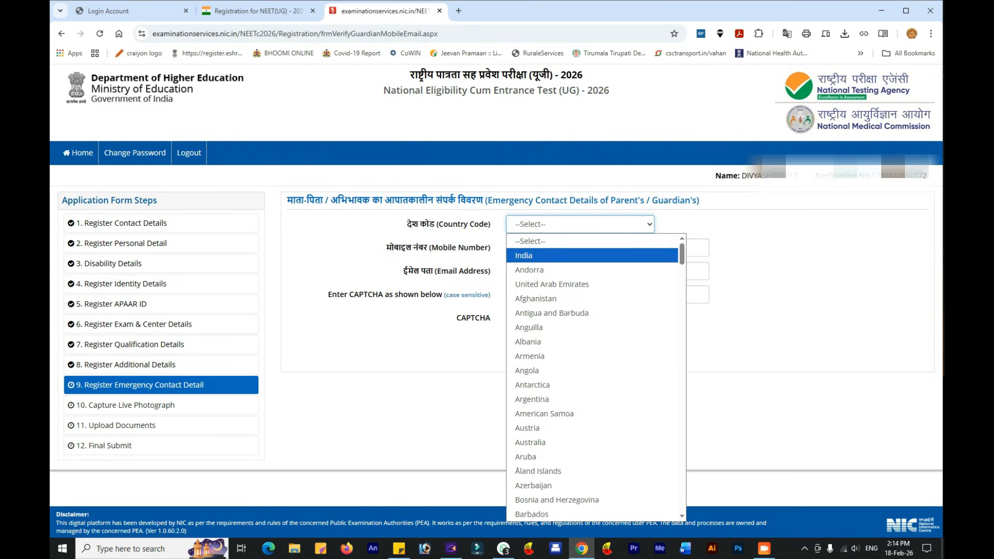
key("Return")
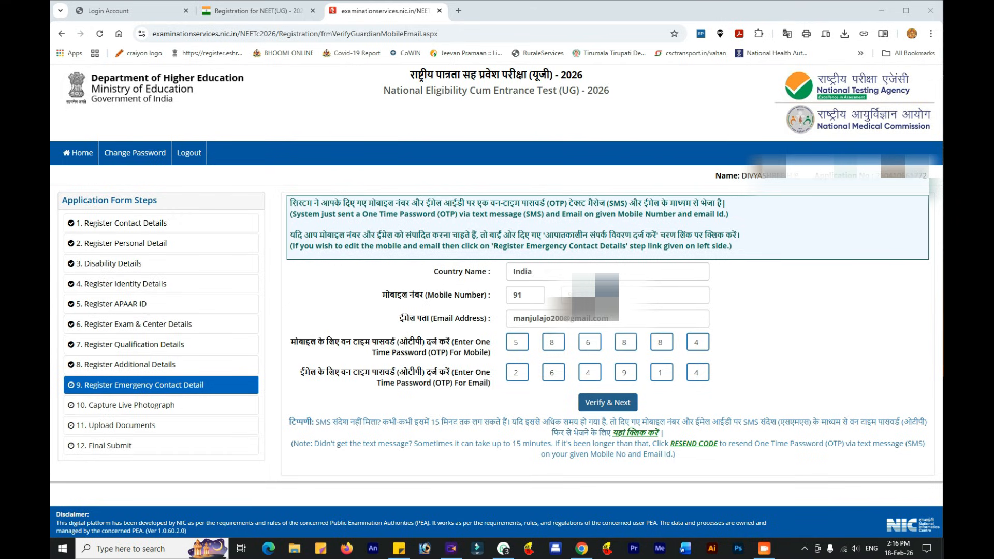
key("Return")
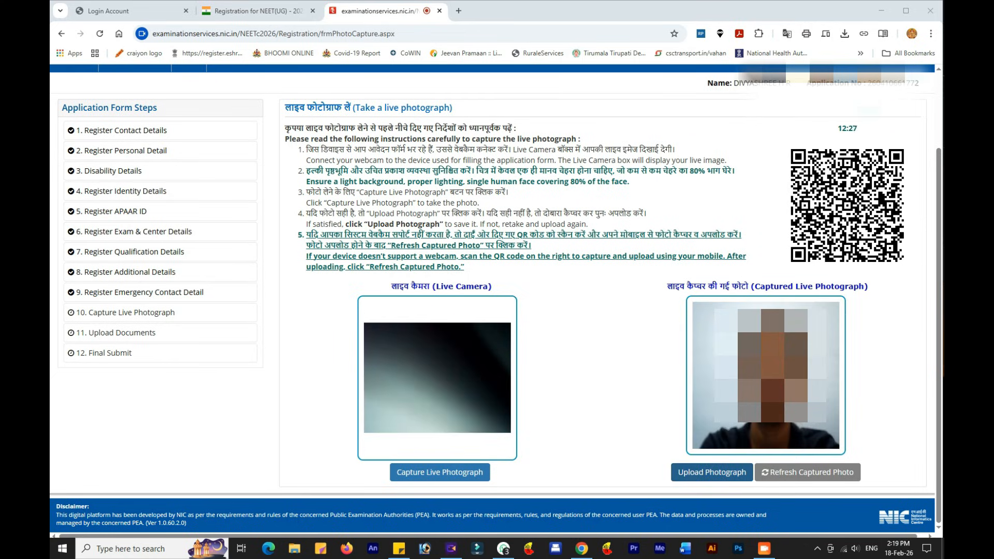
Step: Upload the captured live photograph and submit the live photograph section
left_click(711, 472)
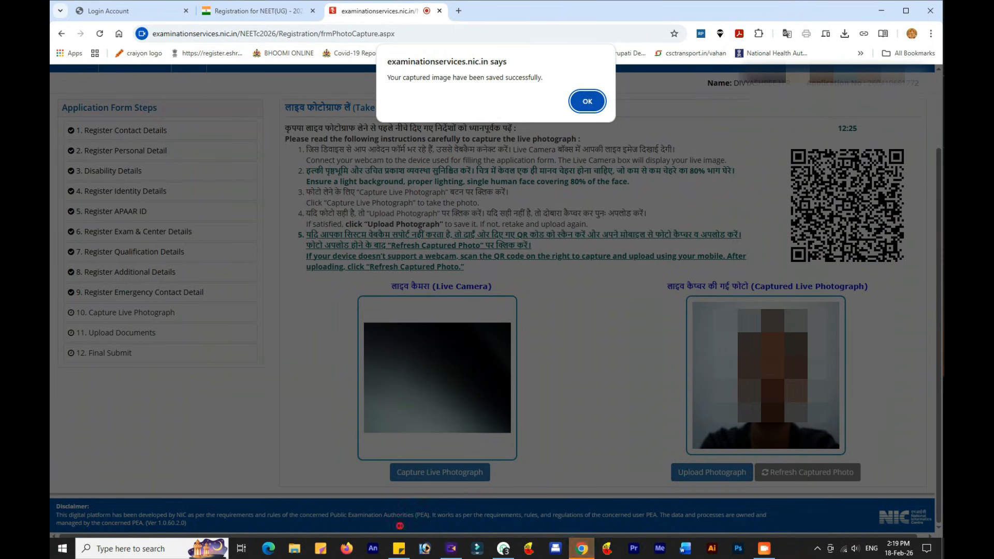
key("Return")
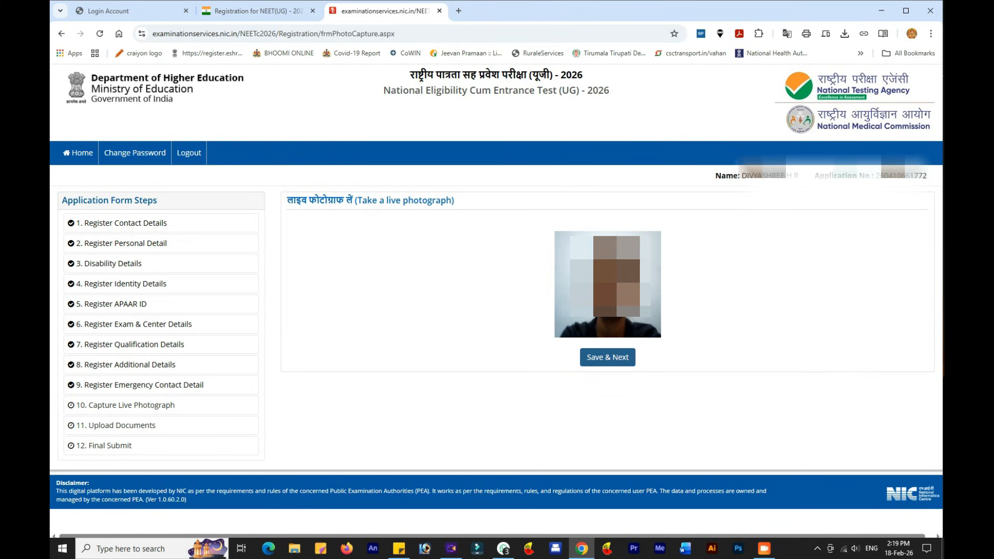
key("Return")
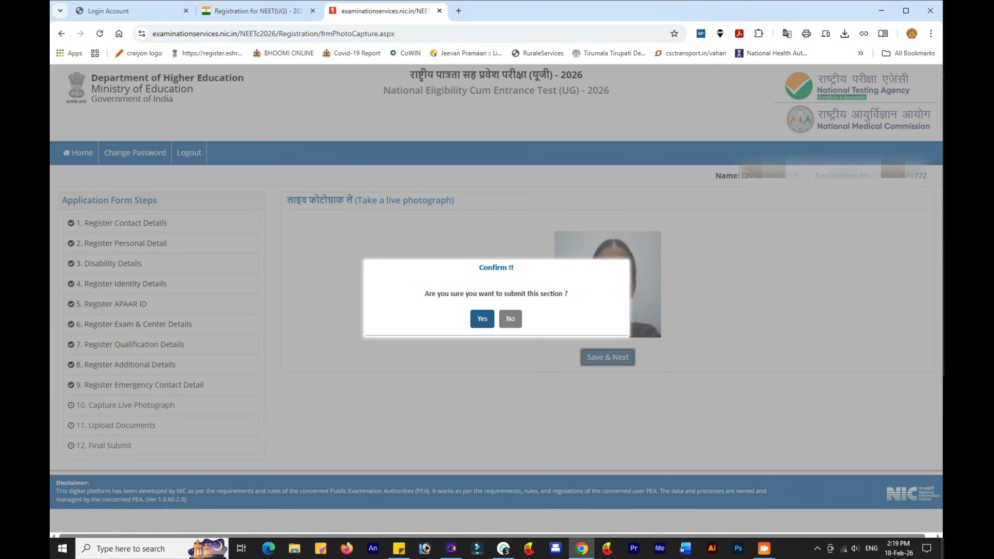
key("Return")
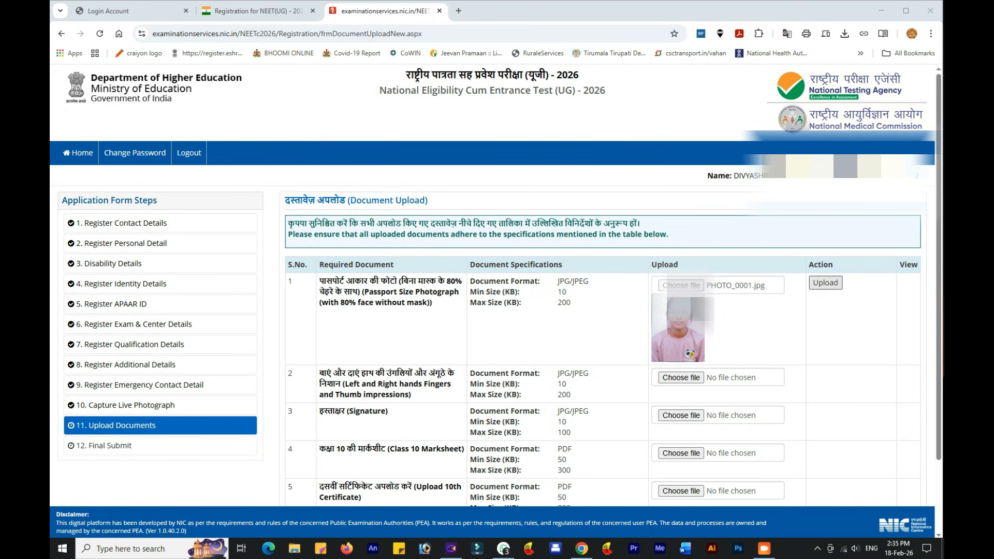
Step: Upload PHOTO_0001.jpg as the passport size photograph
left_click(825, 282)
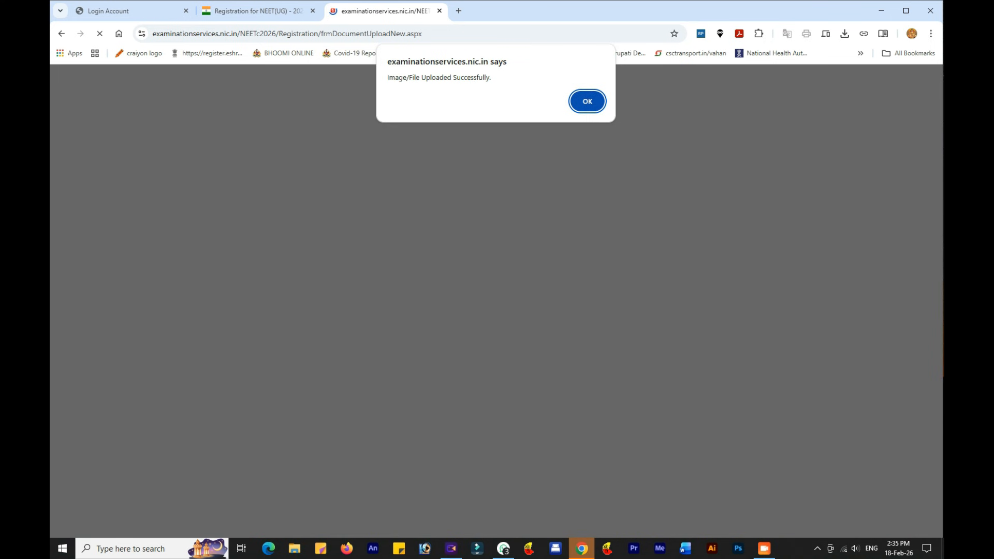
key("Return")
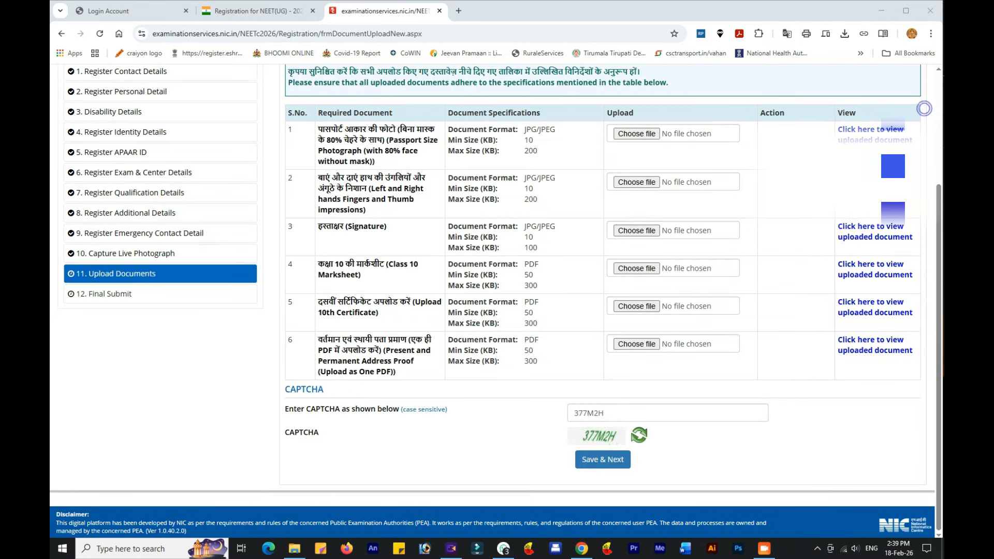
Step: Check the list of uploaded documents and submit the document form finally
scroll(497, 310, "up", 3)
scroll(497, 310, "down", 2)
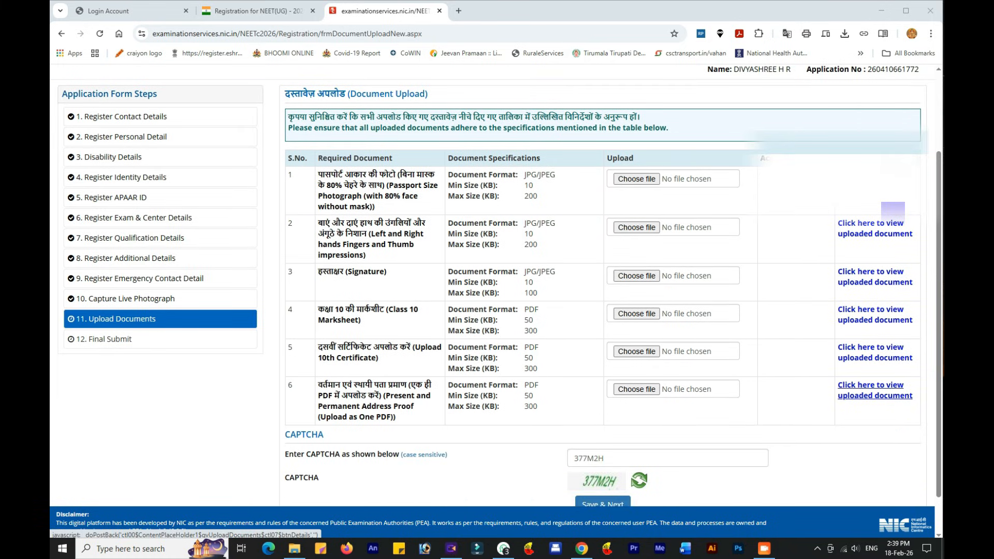
scroll(874, 388, "down", 1)
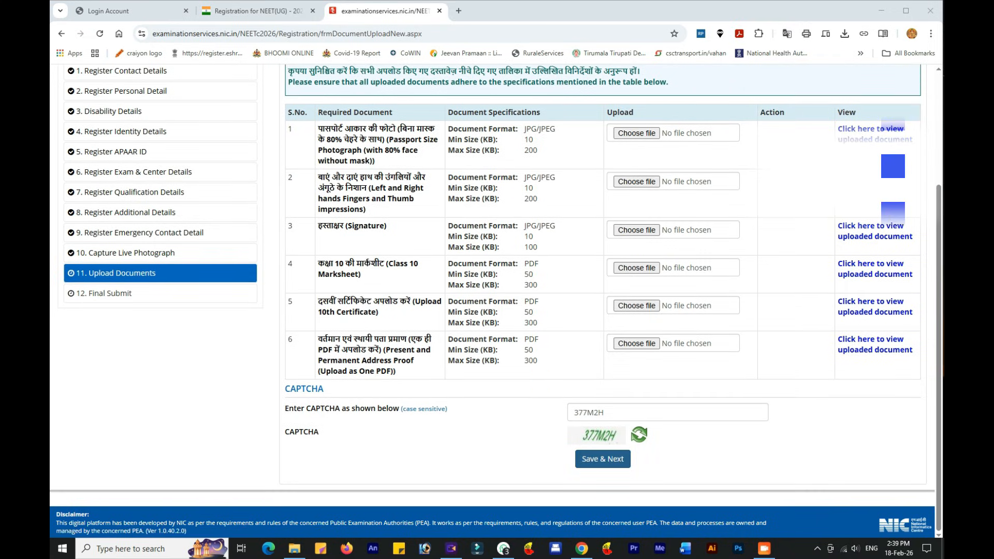
left_click(602, 459)
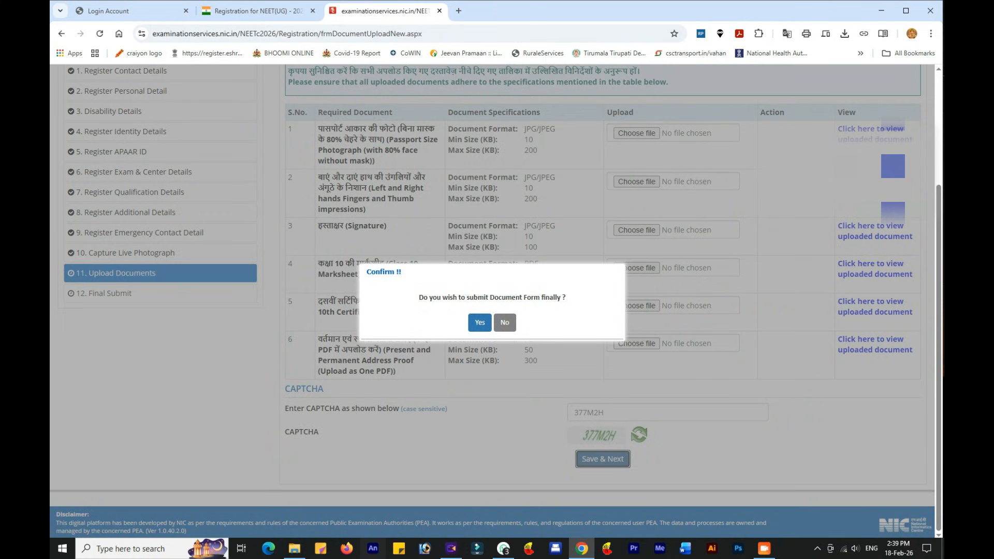
left_click(480, 322)
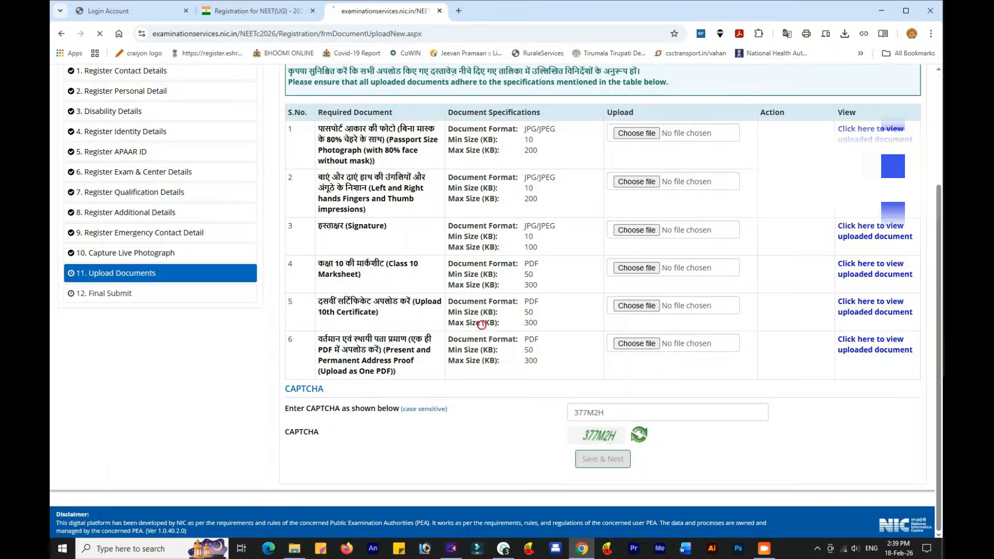
Step: Review the application summary, including personal, exam, qualification, contact and uploaded document details, through to the declaration
scroll(496, 283, "down", 9)
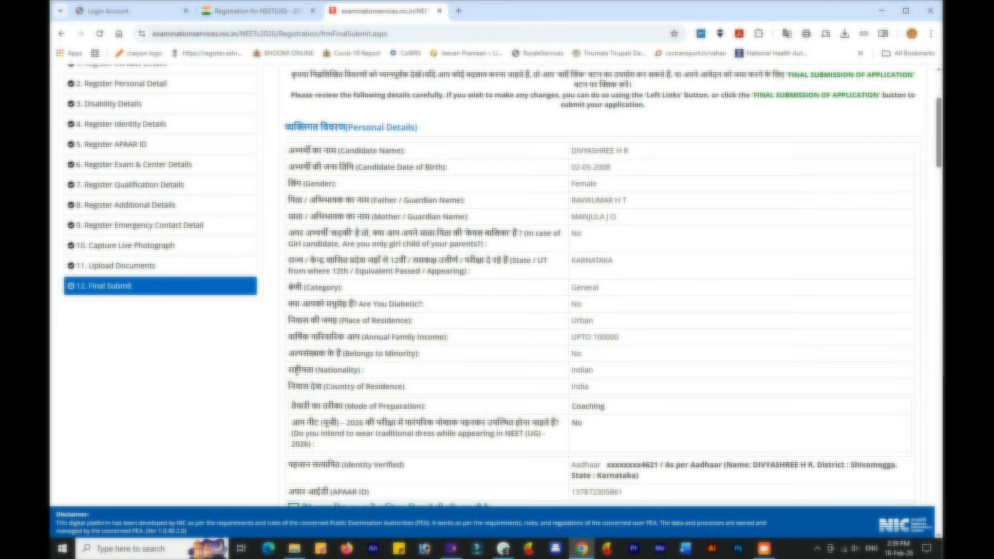
scroll(600, 284, "down", 12)
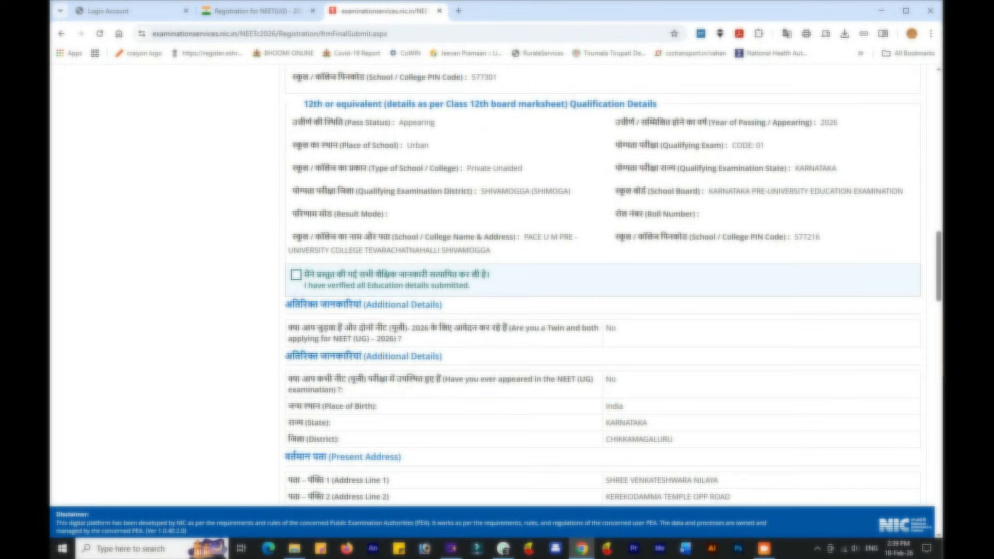
scroll(600, 285, "down", 18)
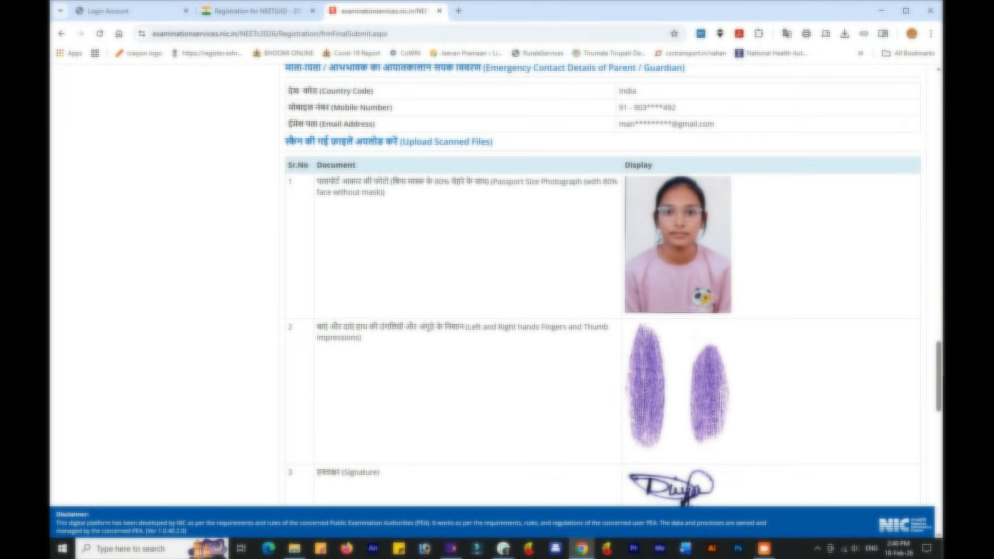
scroll(600, 285, "down", 8)
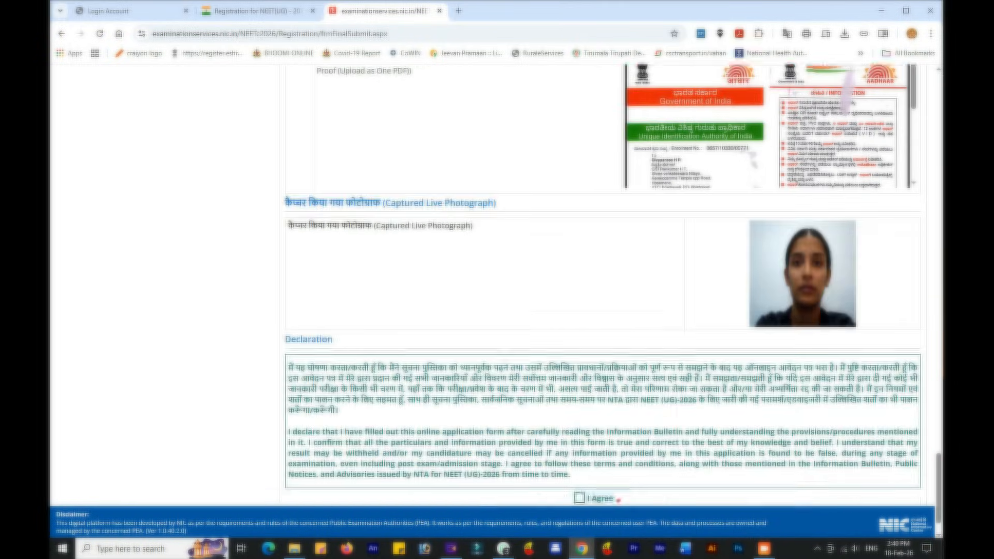
scroll(600, 285, "up", 20)
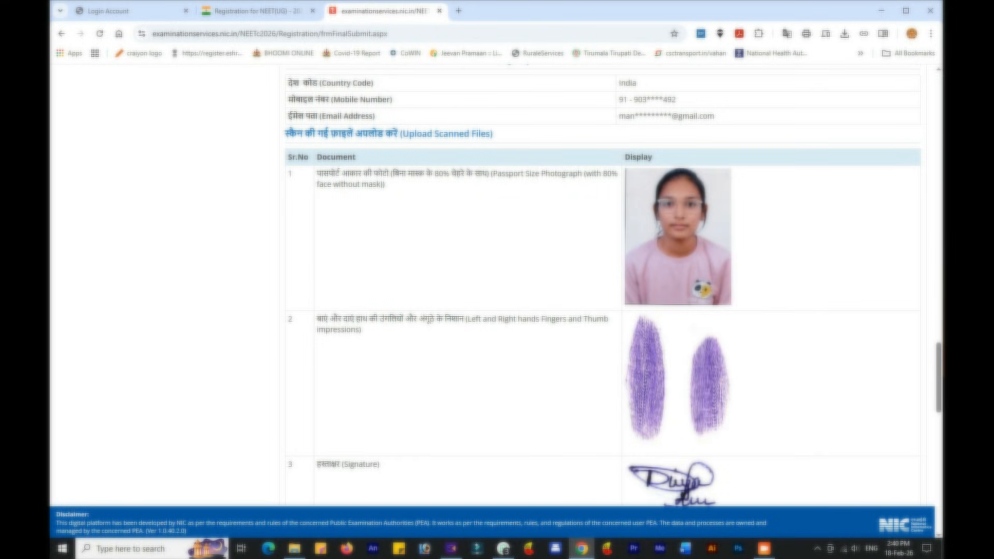
scroll(600, 285, "up", 8)
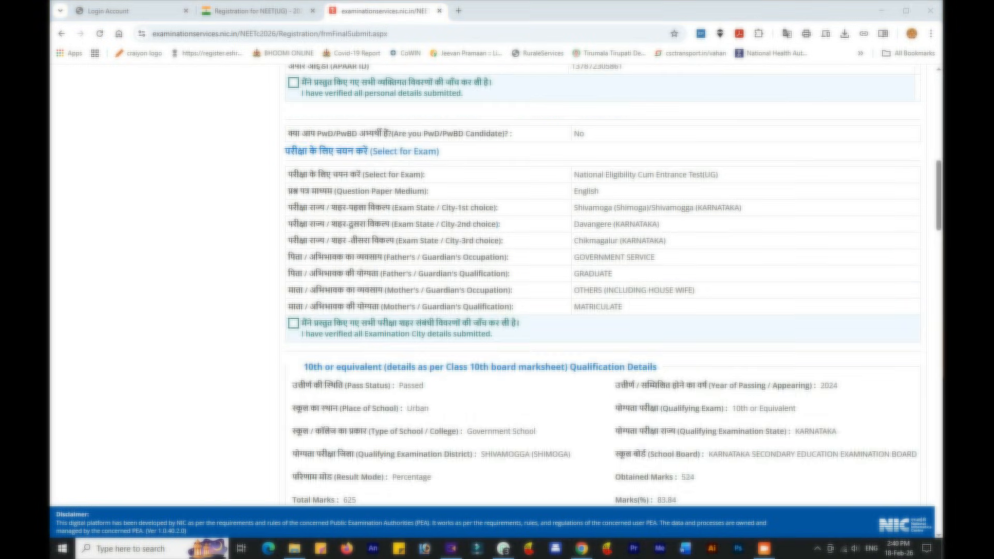
scroll(600, 284, "up", 5)
scroll(601, 285, "up", 1)
scroll(601, 284, "down", 2)
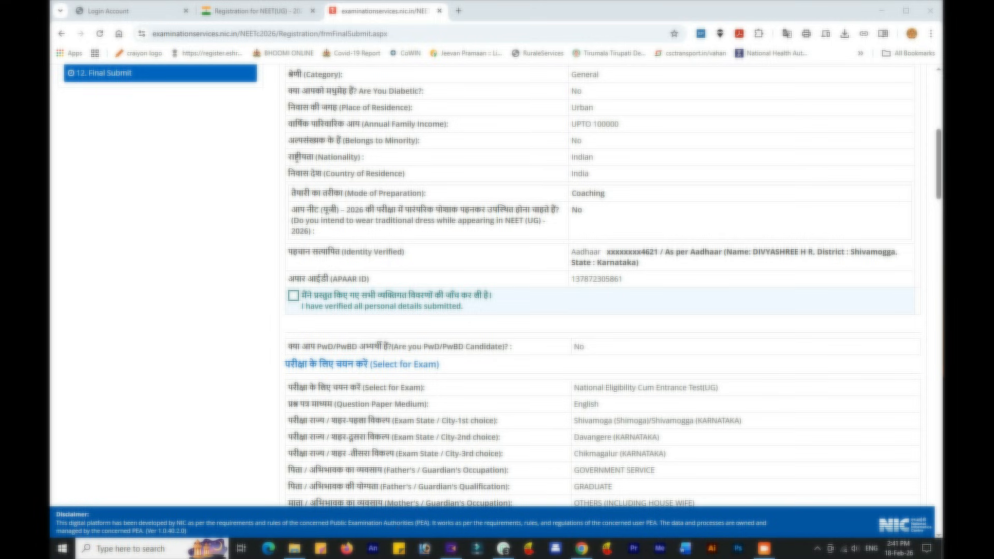
Step: Mark the personal details and the examination city details as verified
left_click(293, 295)
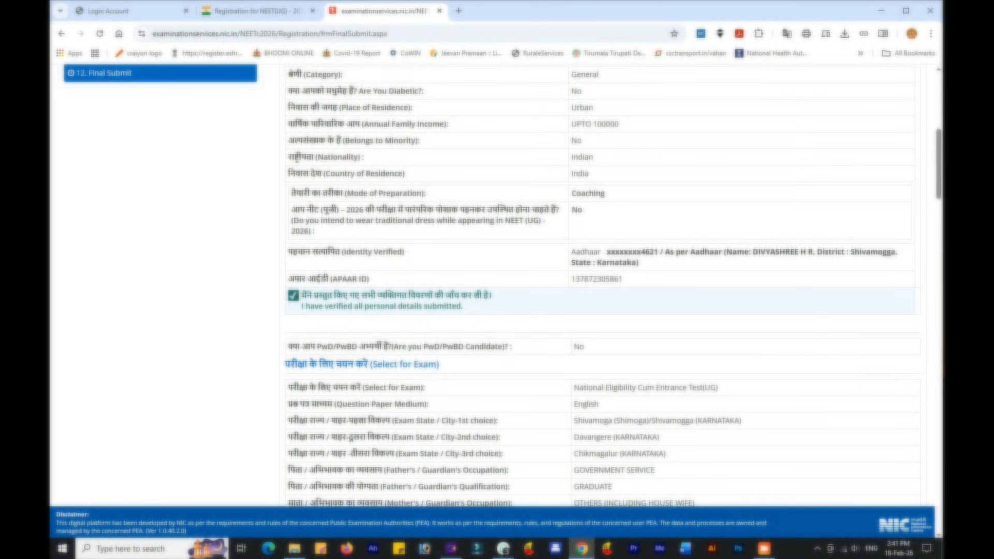
scroll(294, 296, "down", 3)
scroll(612, 288, "down", 2)
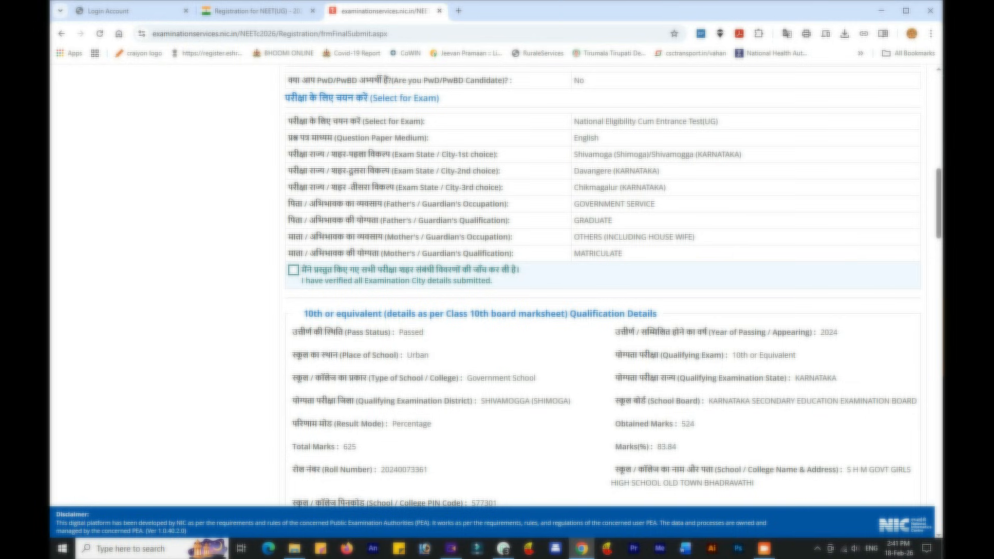
left_click(293, 269)
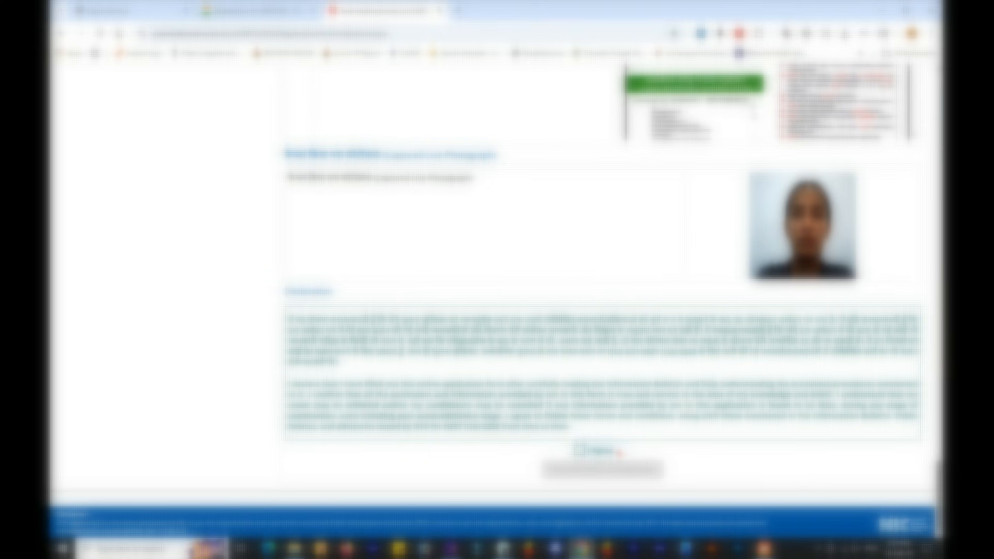
Step: Agree to the declaration and make the final submission of the application, confirming the submission
left_click(580, 450)
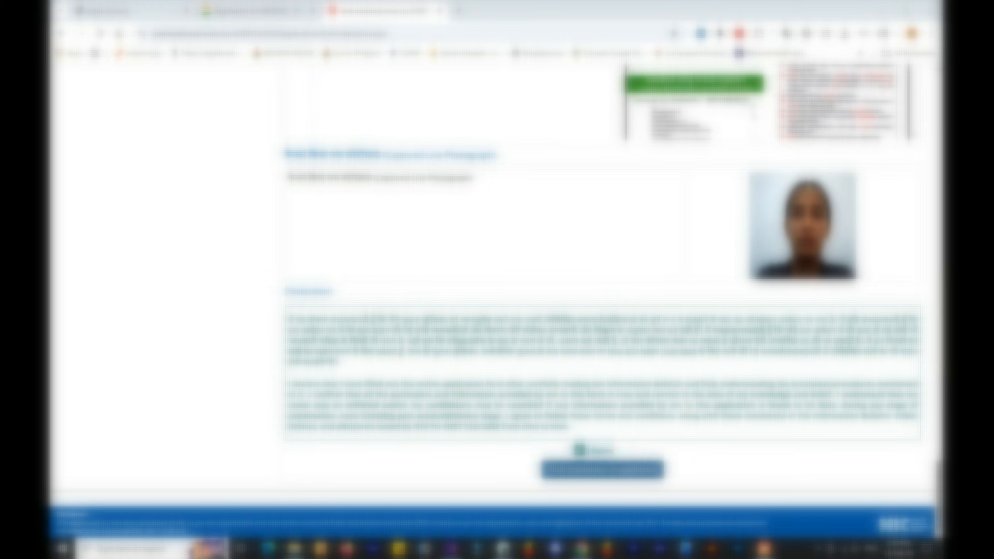
left_click(616, 469)
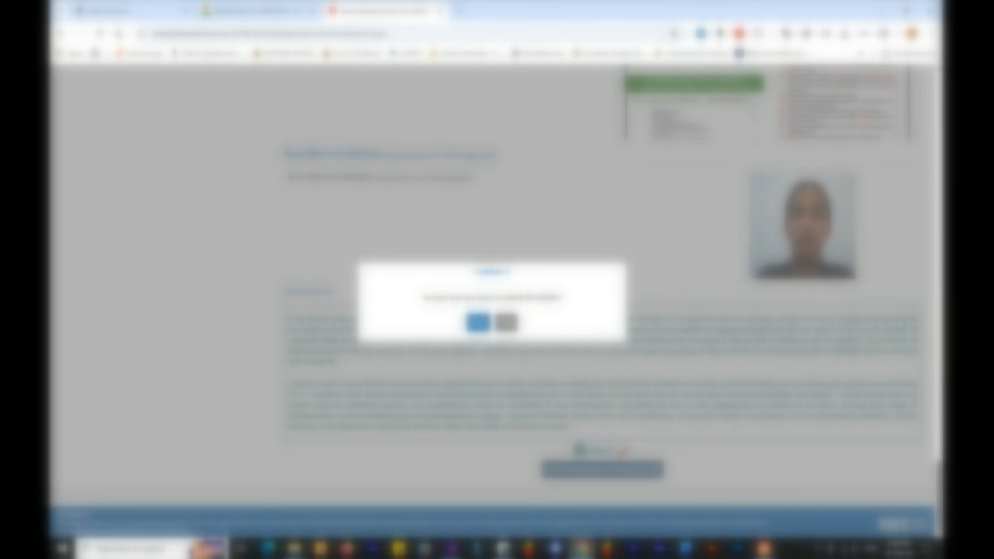
left_click(476, 322)
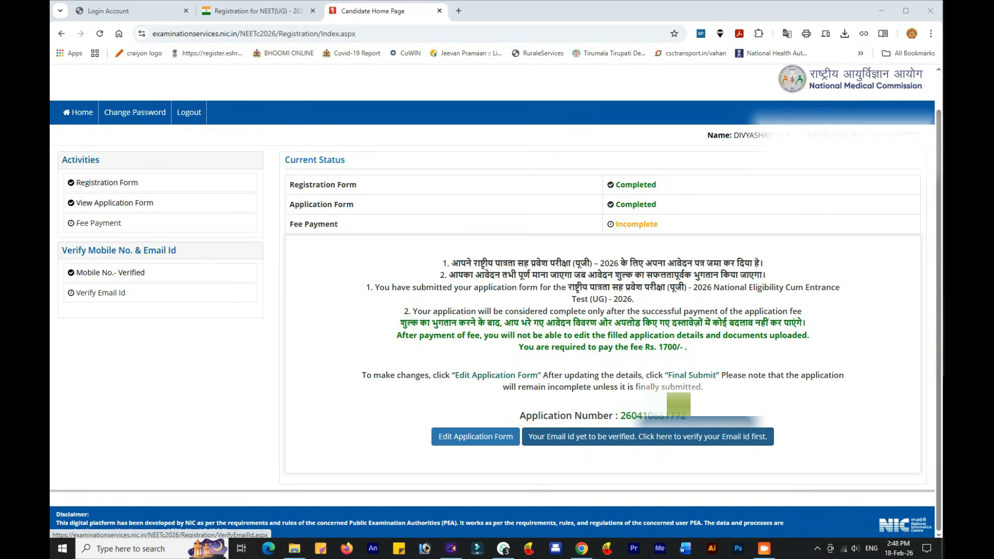
Step: Verify the registered email address by entering the one-time password sent to it
left_click(647, 436)
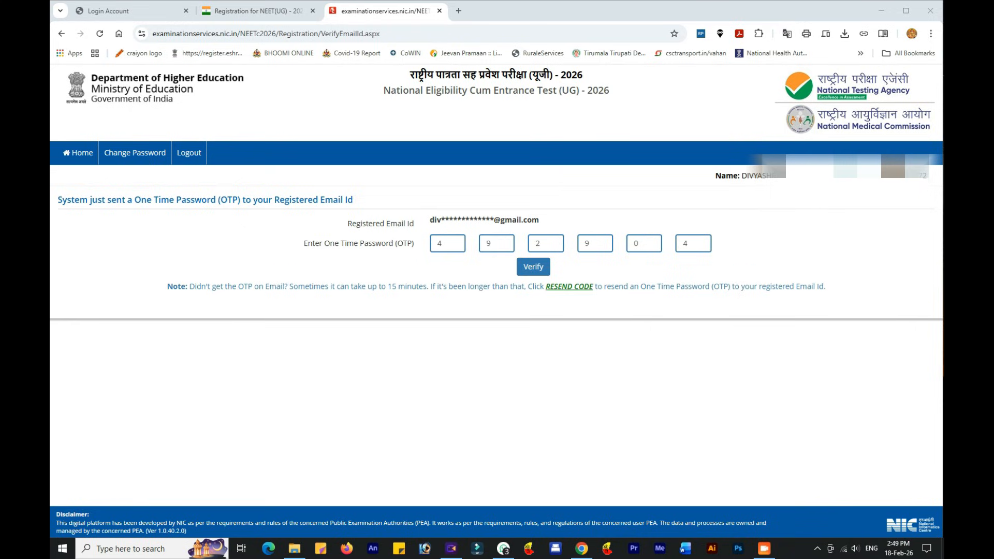
left_click(533, 266)
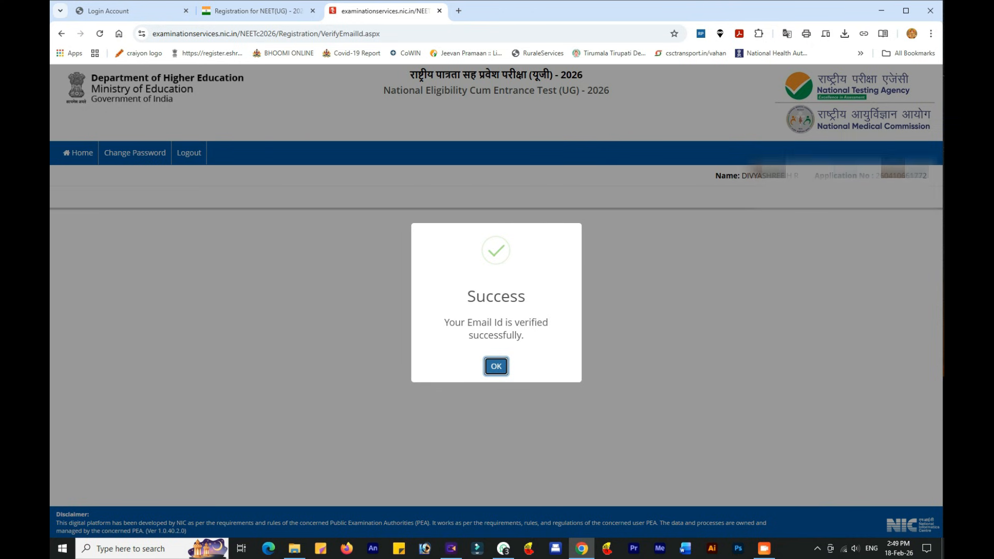
key("Return")
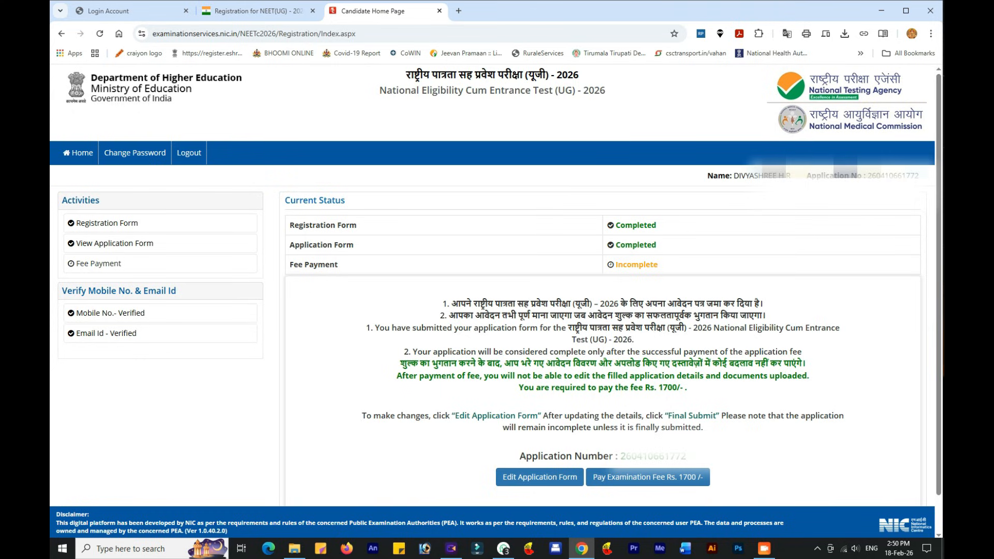
Step: Start the examination fee payment of Rs. 1700, choosing Online Payment as the mode, and confirm proceeding to the fee payment
left_click(647, 477)
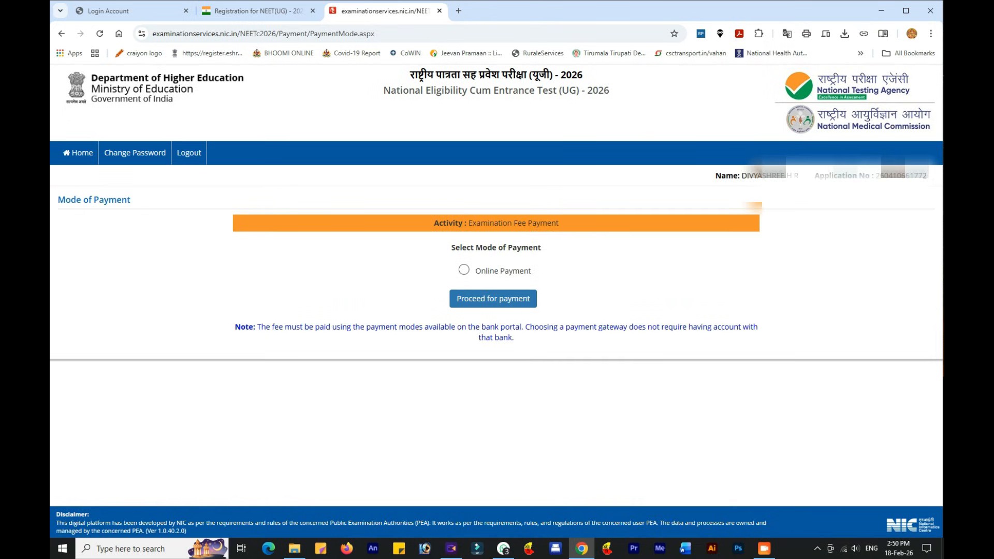
left_click(463, 270)
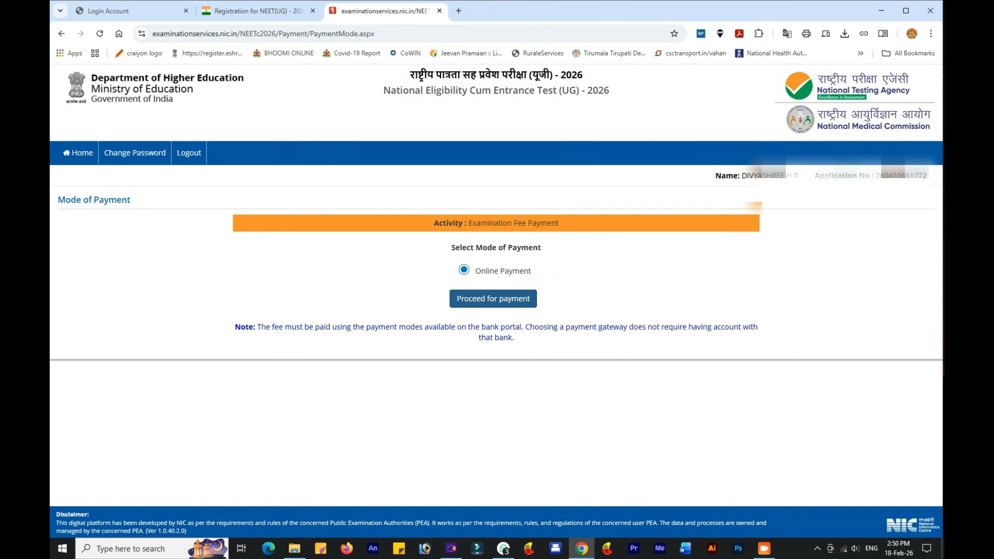
left_click(493, 299)
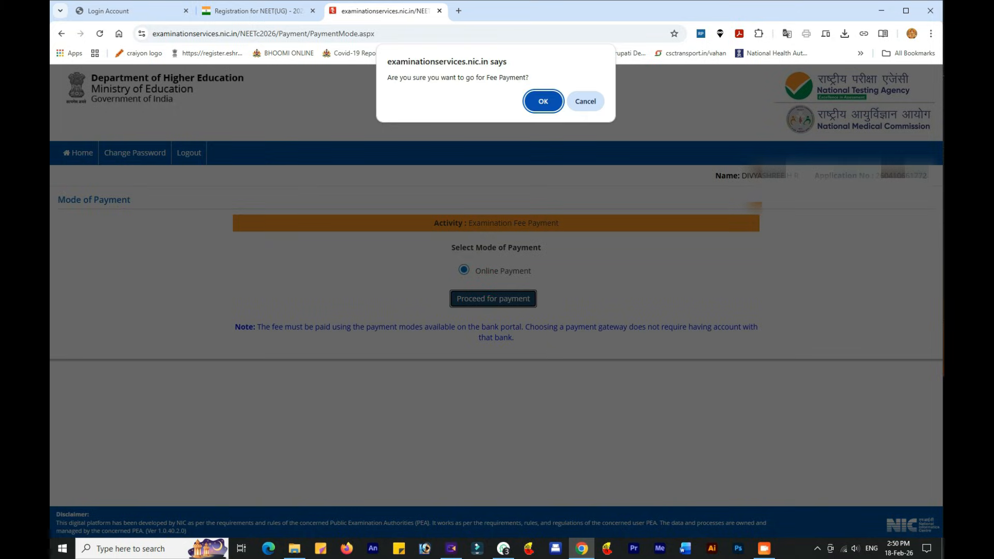
key("Return")
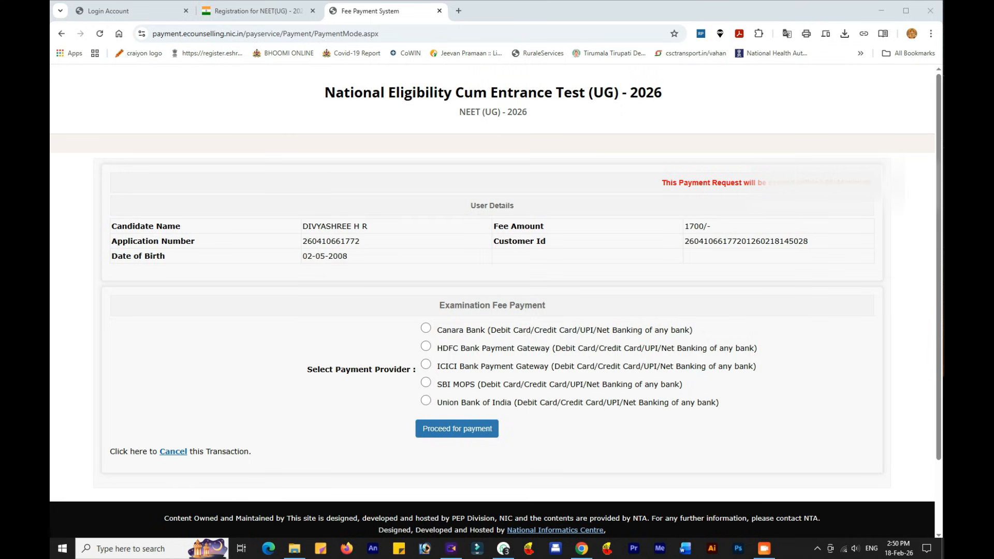
Step: Choose SBI MOPS as the payment provider and confirm the 1700 rupee fee transaction for NTA_NEET
scroll(495, 303, "down", 1)
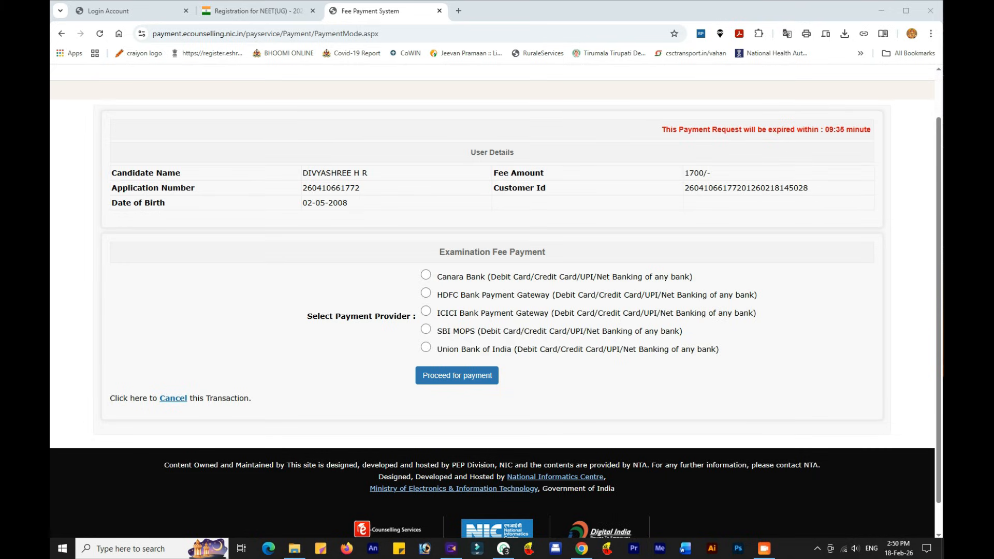
left_click(425, 329)
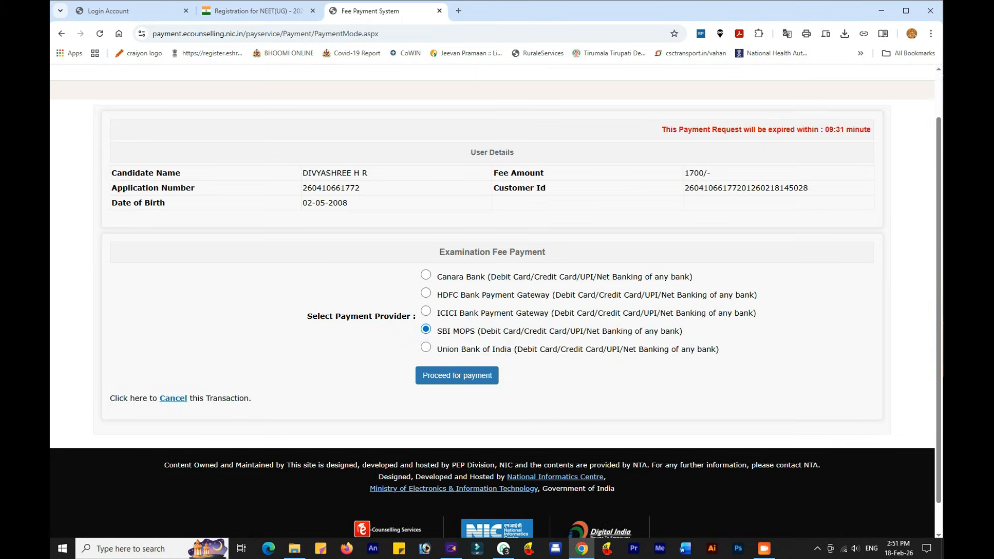
left_click(456, 376)
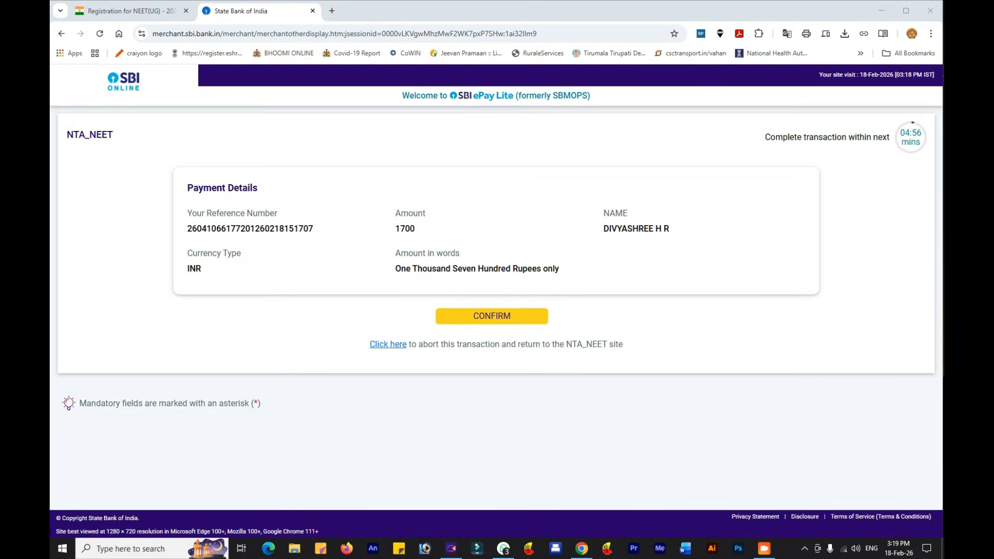
left_click(492, 315)
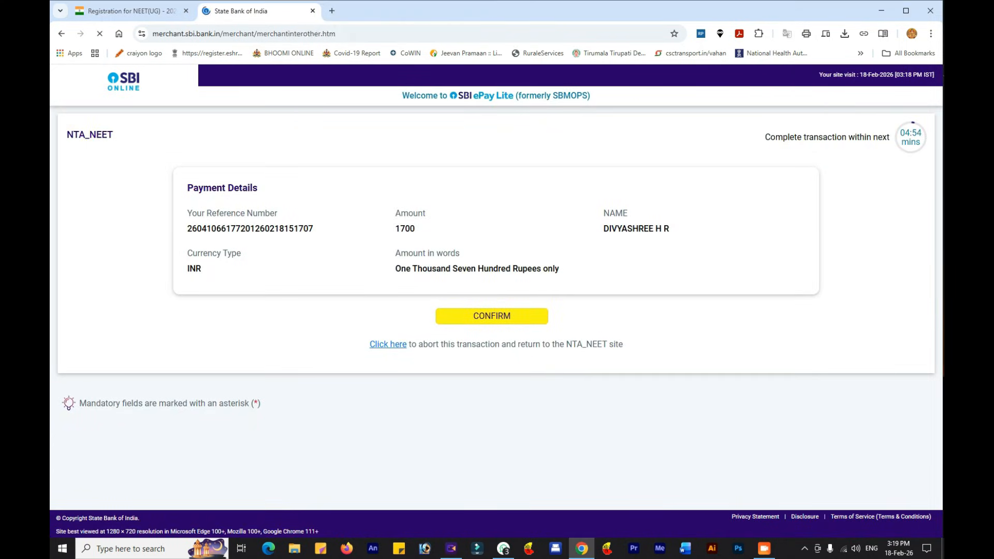
left_click(491, 331)
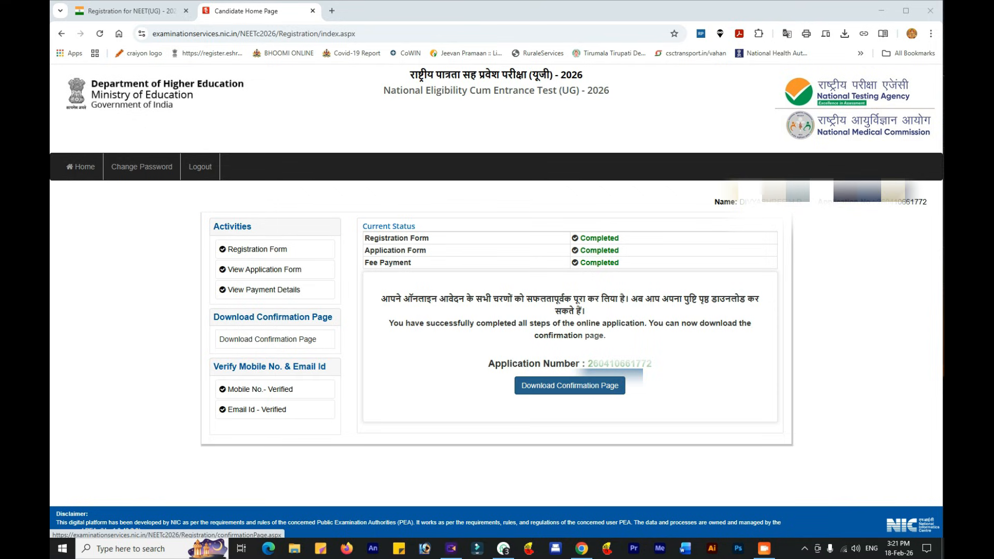
Step: Open the application's confirmation page and examine the personal, exam and educational details on it
left_click(569, 385)
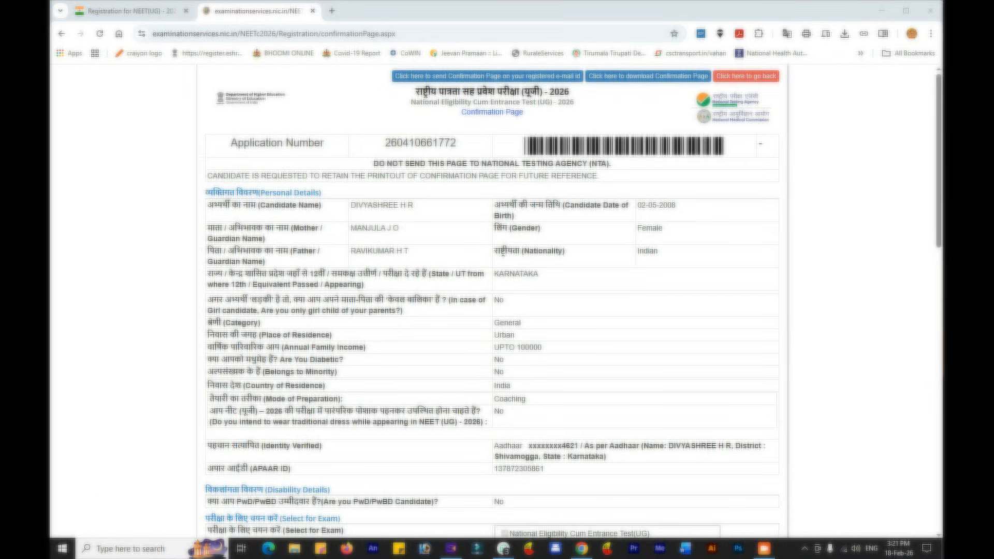
scroll(491, 300, "down", 3)
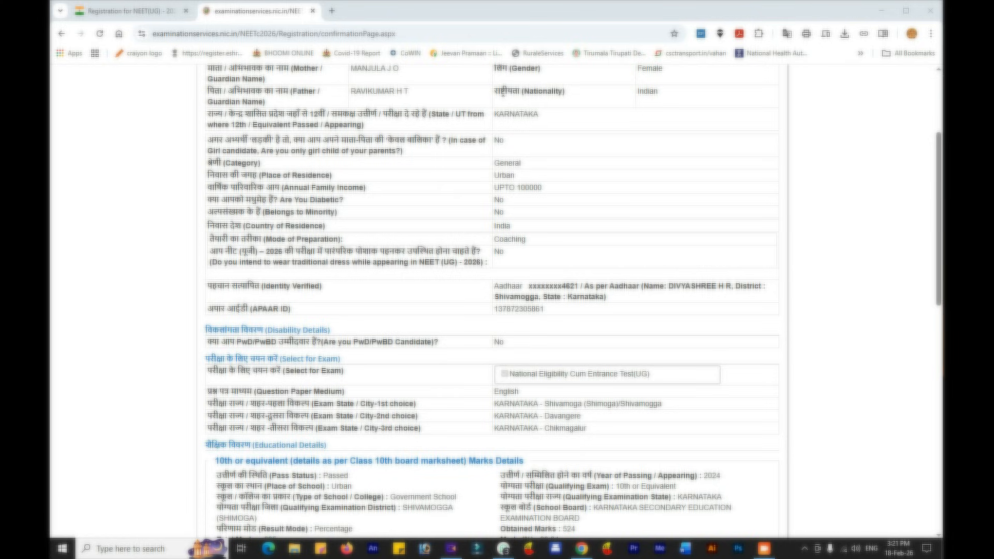